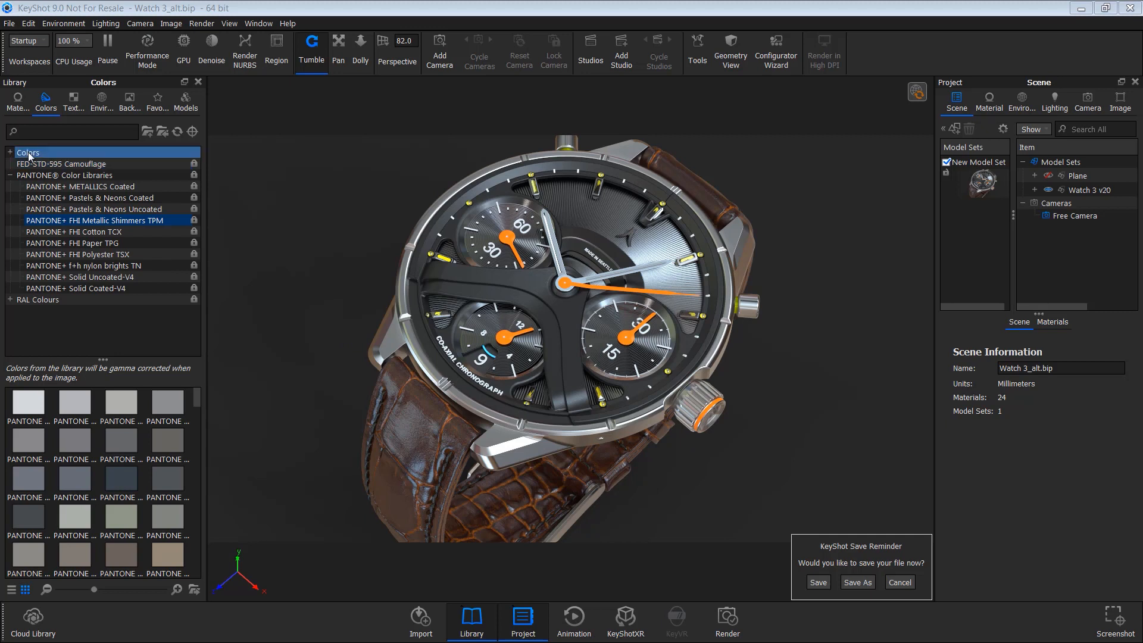
# Step: Expand the Colors library and examine the swatches in the Basic, Classic, Earthy and Kelvin Light folders
pyautogui.click(10, 153)
pyautogui.click(47, 164)
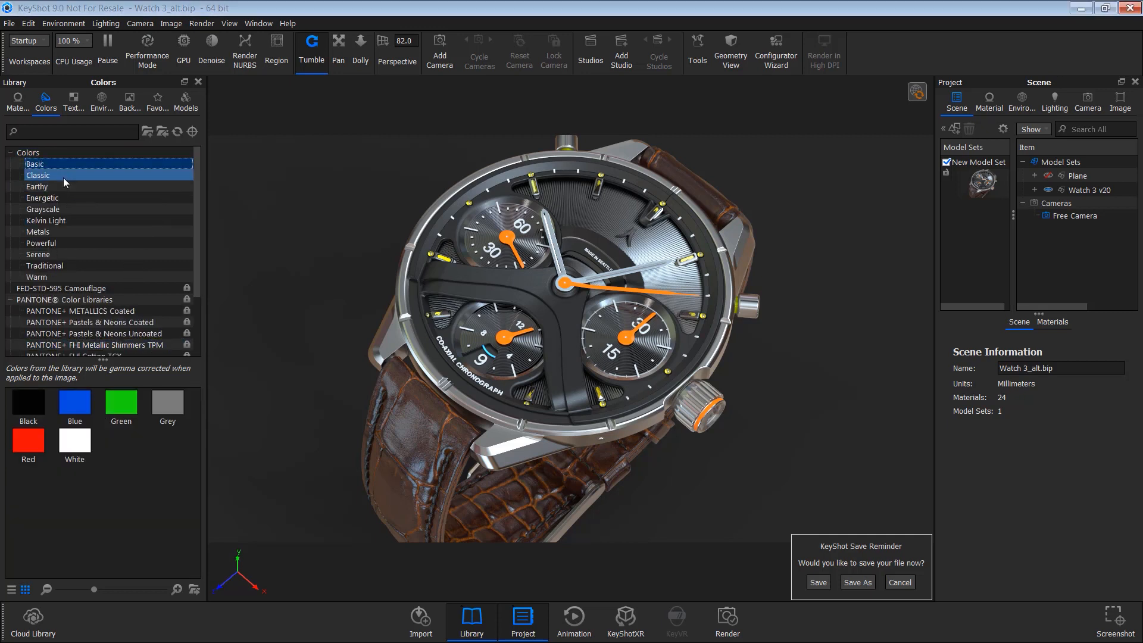
pyautogui.click(63, 177)
pyautogui.click(57, 186)
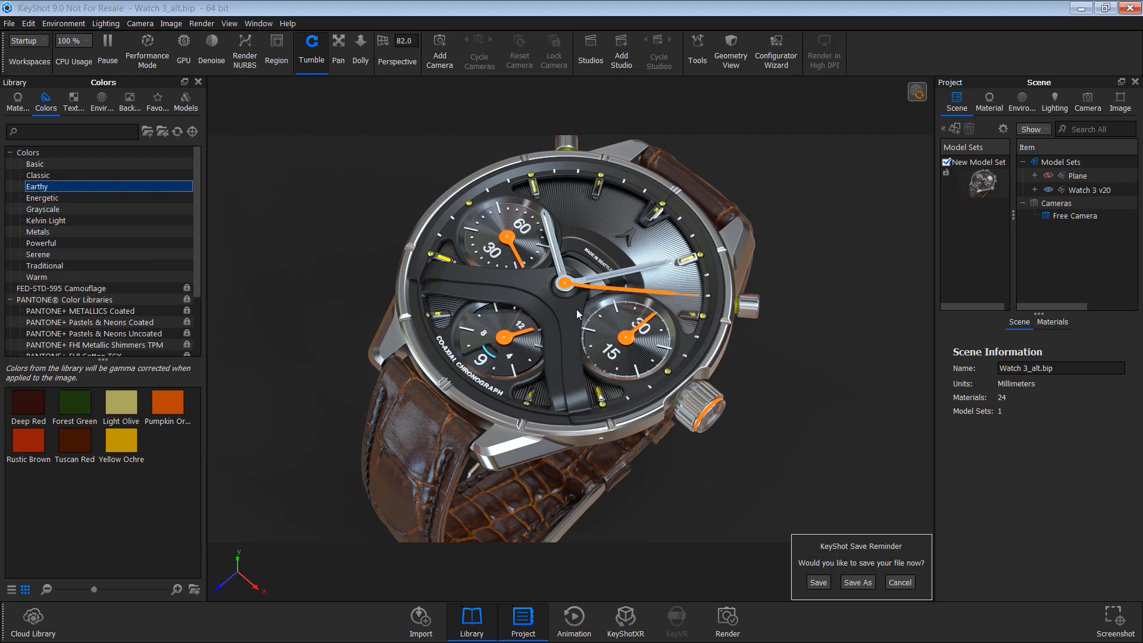
pyautogui.click(64, 226)
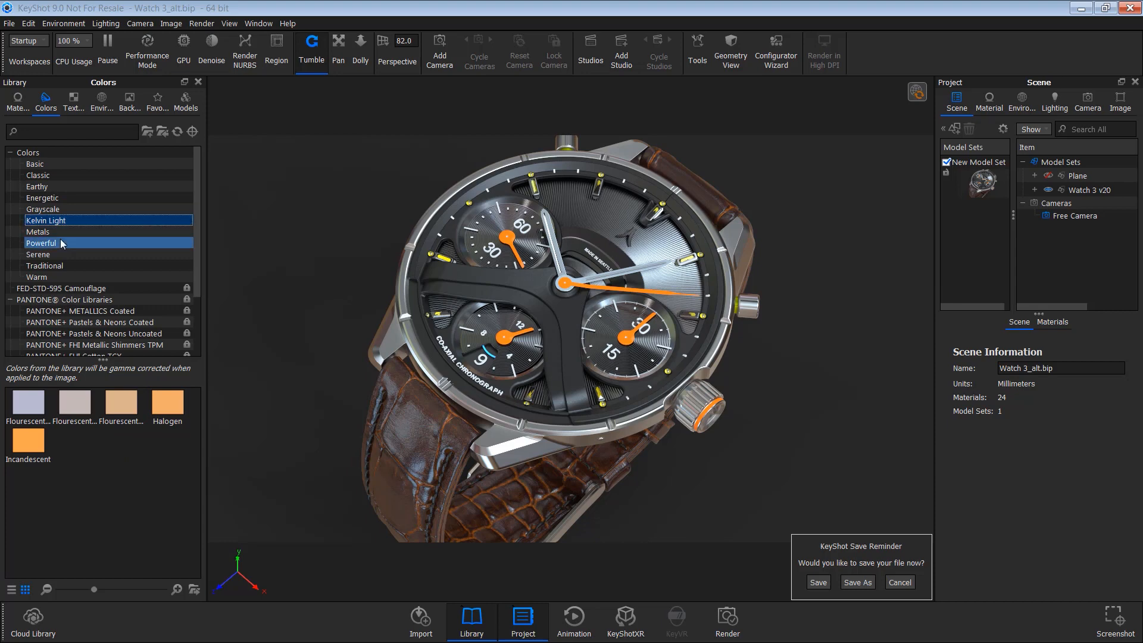
# Step: Examine the PANTONE color libraries, including METALLICS Coated, Pastels & Neons Uncoated, FHI Metallic Shimmers TPM and FHI Cotton TCX
pyautogui.click(58, 301)
pyautogui.scroll(-2, 83, 274)
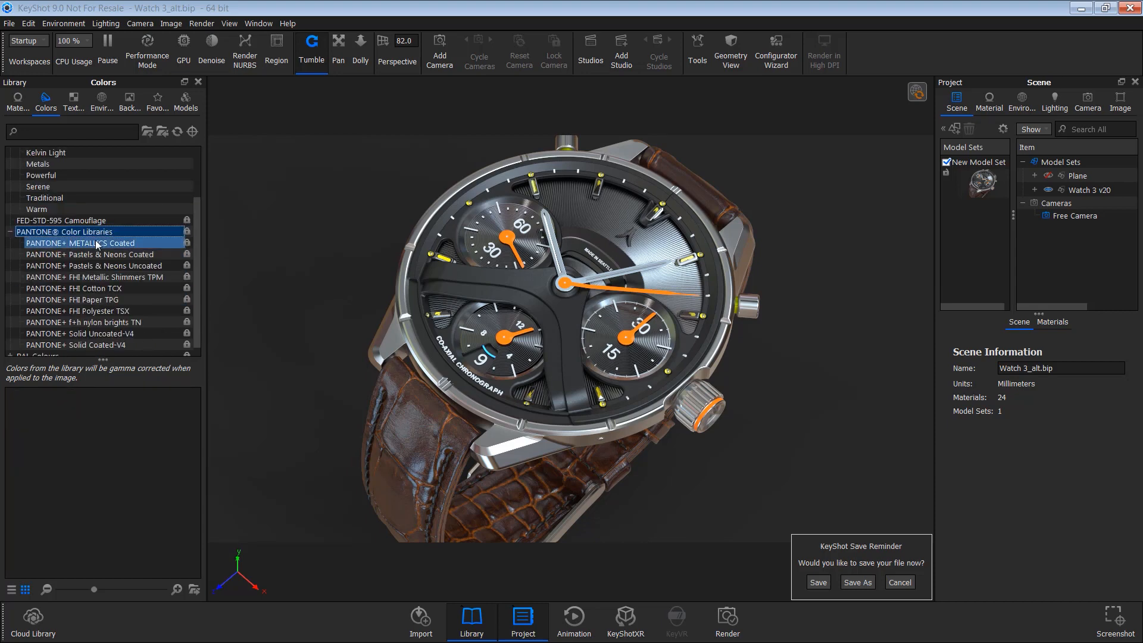
pyautogui.click(97, 244)
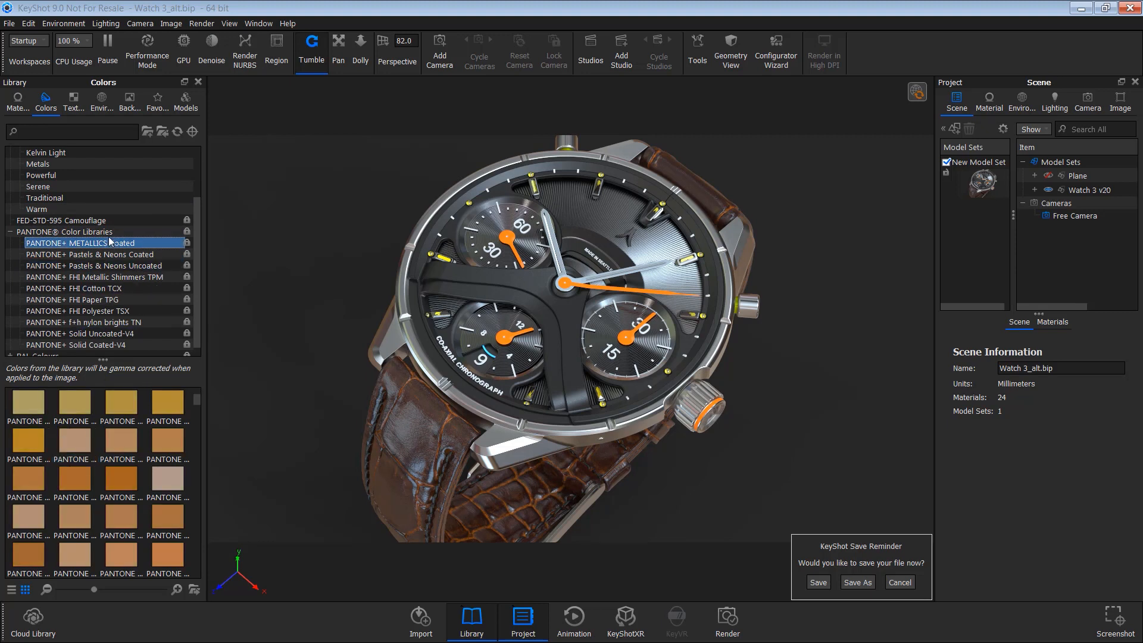
pyautogui.scroll(-10, 123, 481)
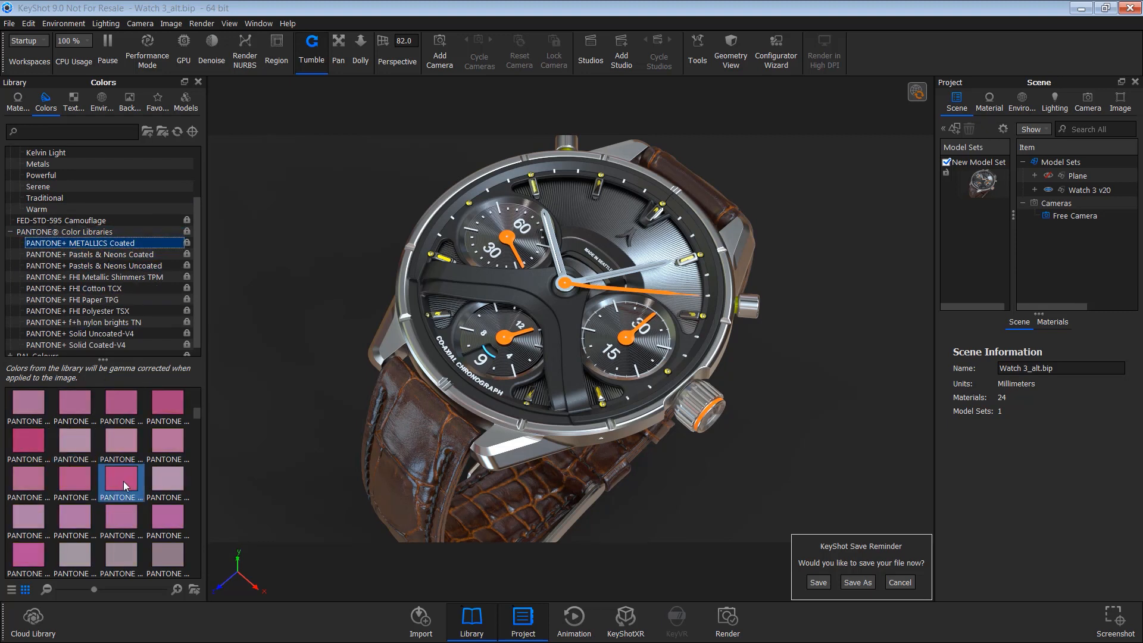
pyautogui.click(95, 267)
pyautogui.click(85, 278)
pyautogui.click(85, 289)
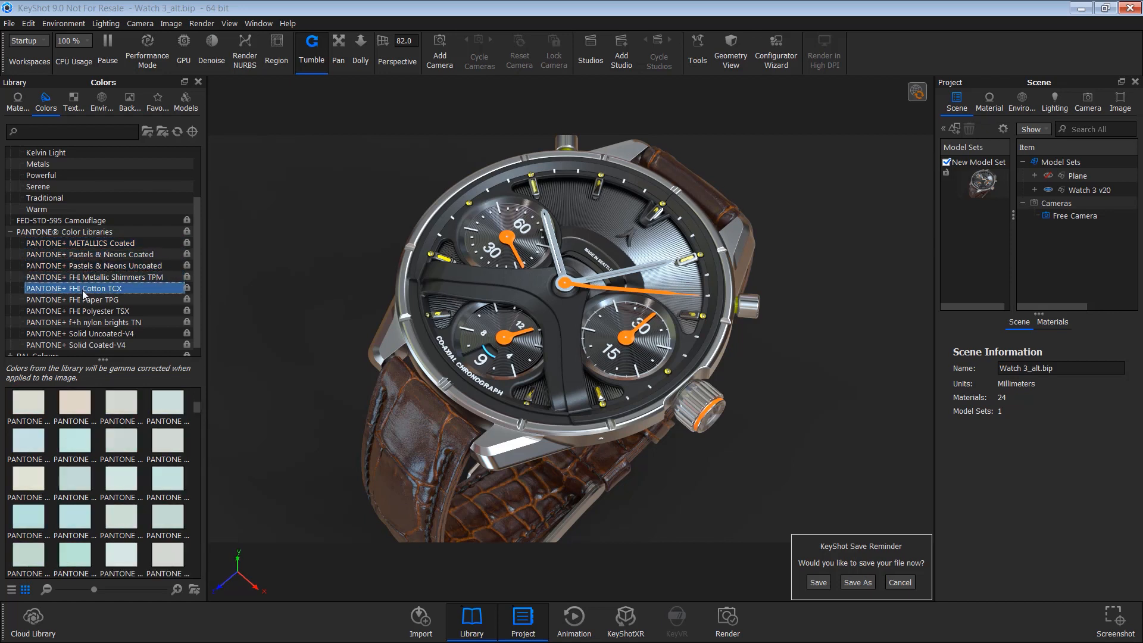
pyautogui.scroll(-15, 112, 462)
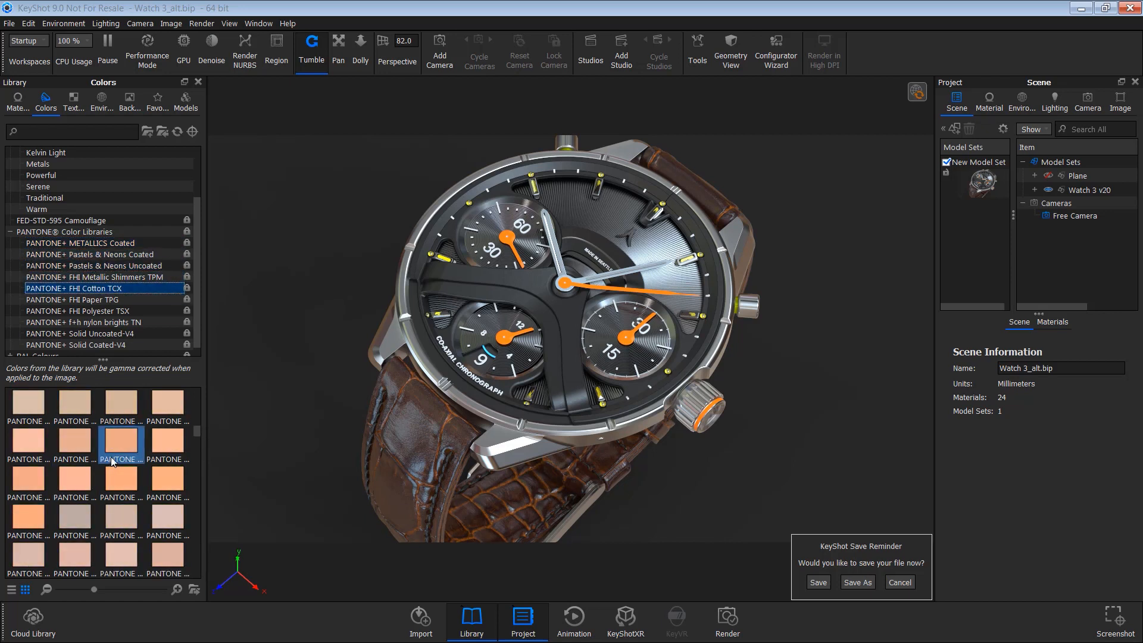
pyautogui.scroll(-12, 112, 462)
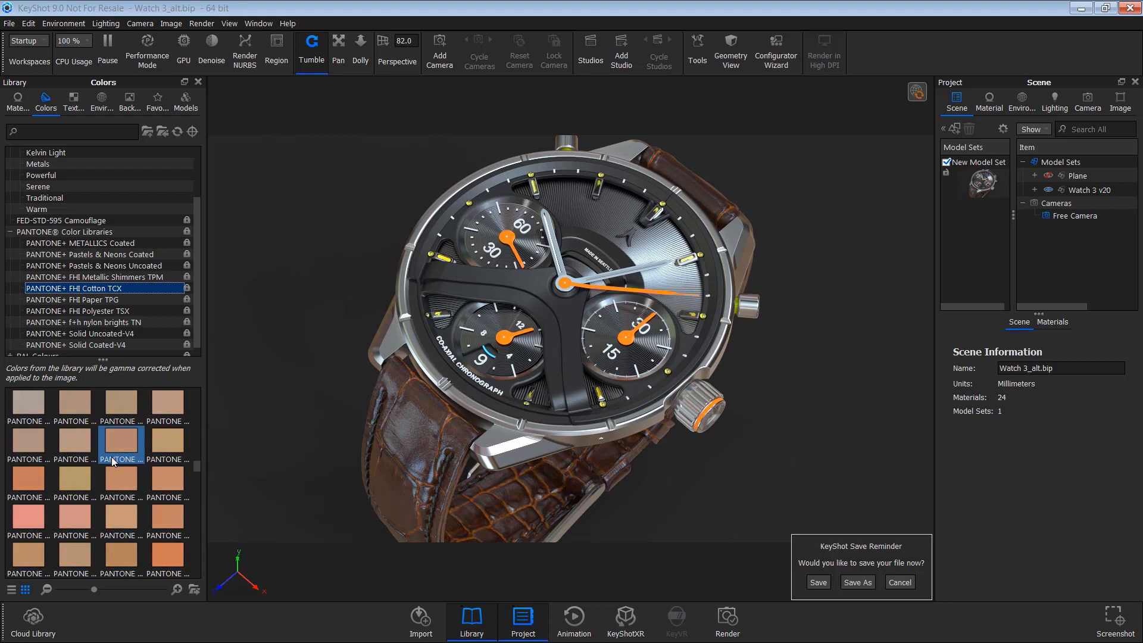
pyautogui.scroll(-3, 113, 463)
pyautogui.moveTo(124, 465)
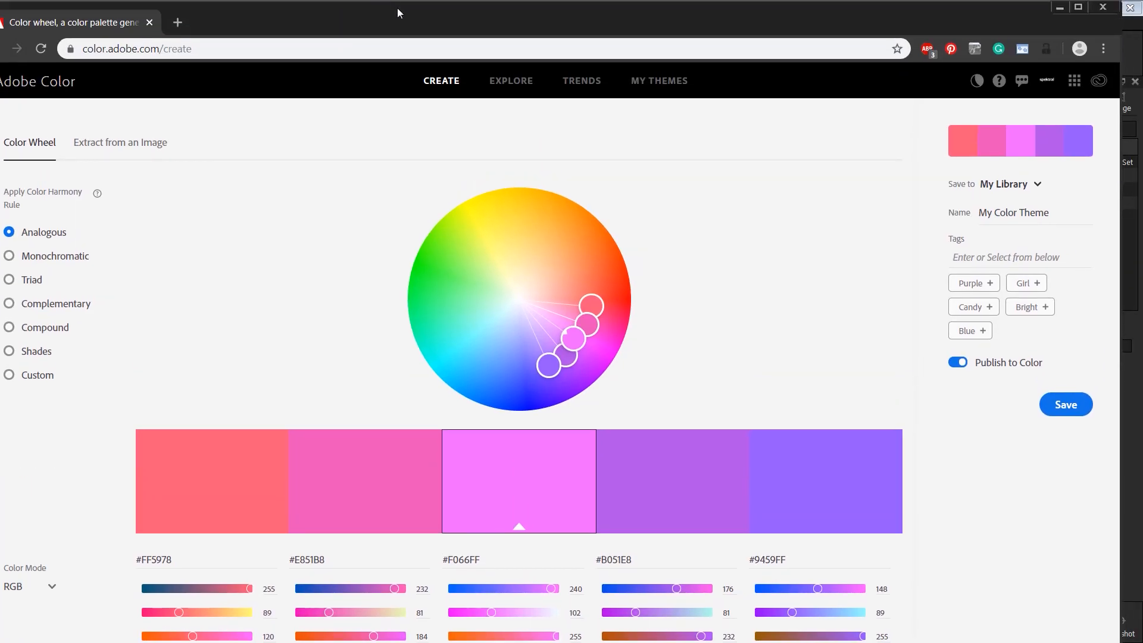
# Step: Switch to Adobe Color in a maximized browser window and adjust the Analogous palette on the color wheel, with a saturated blue base color
pyautogui.doubleClick(427, 24)
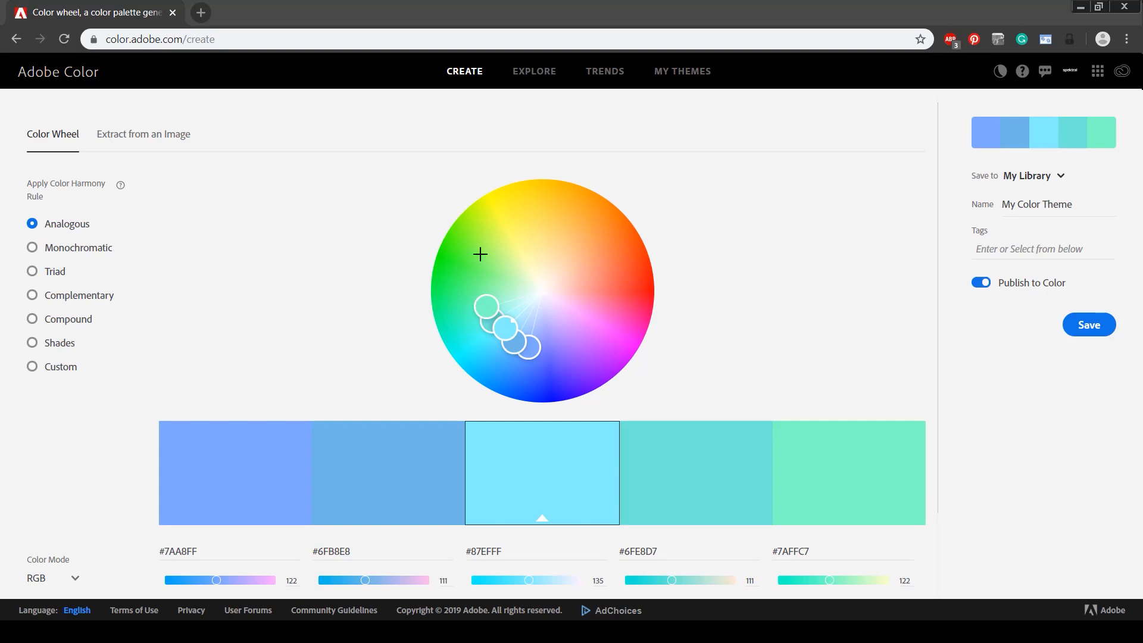
pyautogui.moveTo(487, 306); pyautogui.dragTo(498, 364)
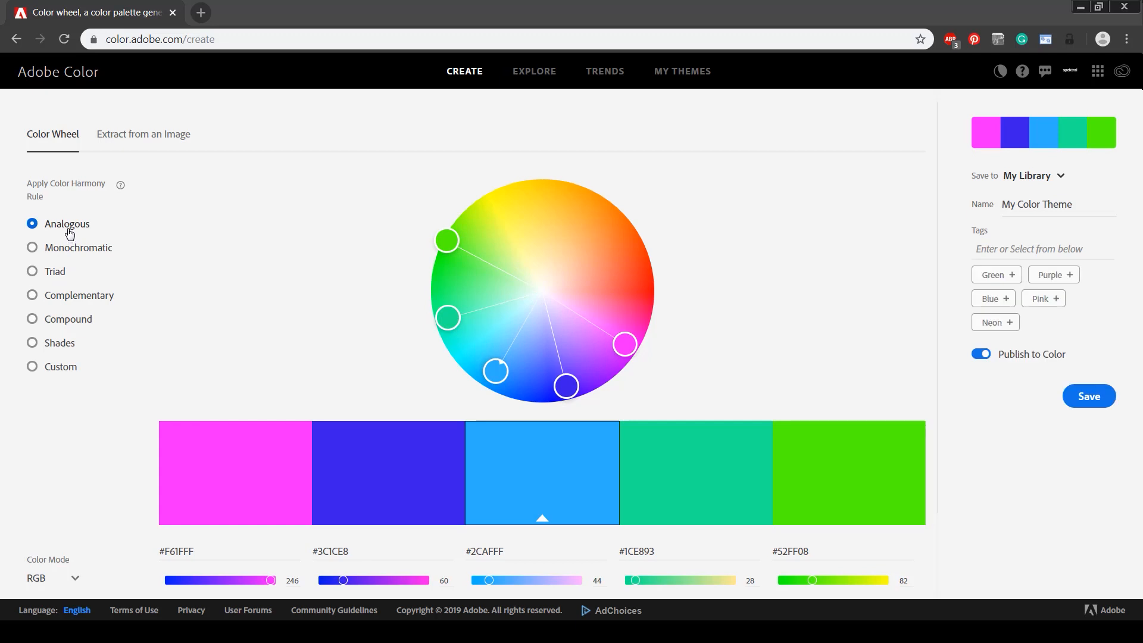
# Step: Try the Monochromatic harmony rule, then apply Complementary and shift the base color to a light cyan
pyautogui.click(70, 247)
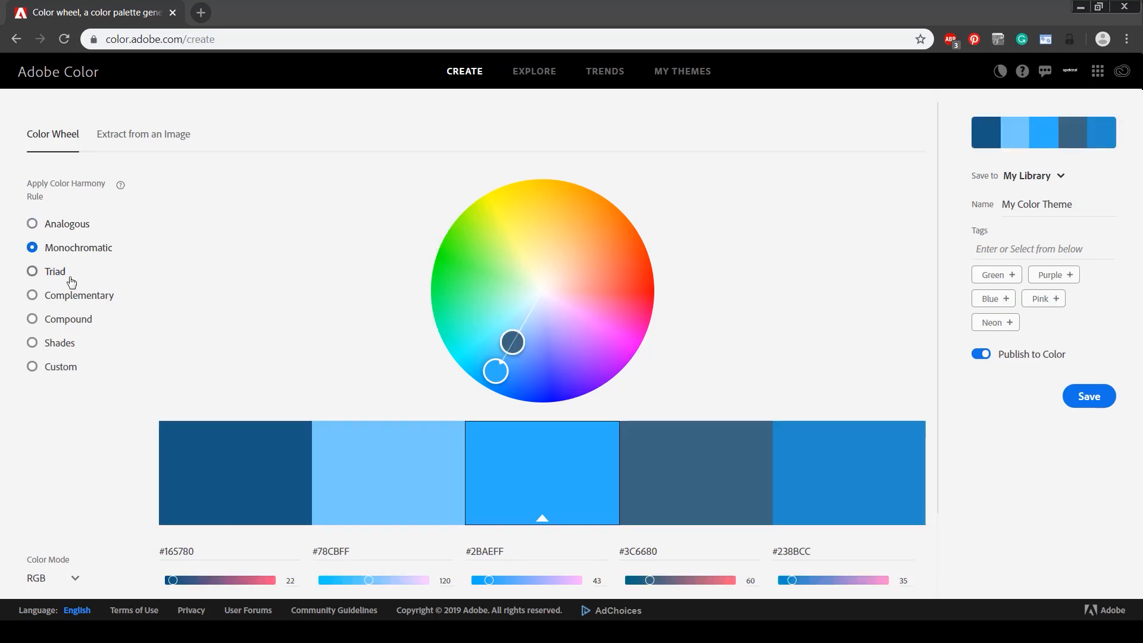
pyautogui.click(78, 296)
pyautogui.moveTo(521, 377); pyautogui.dragTo(507, 314)
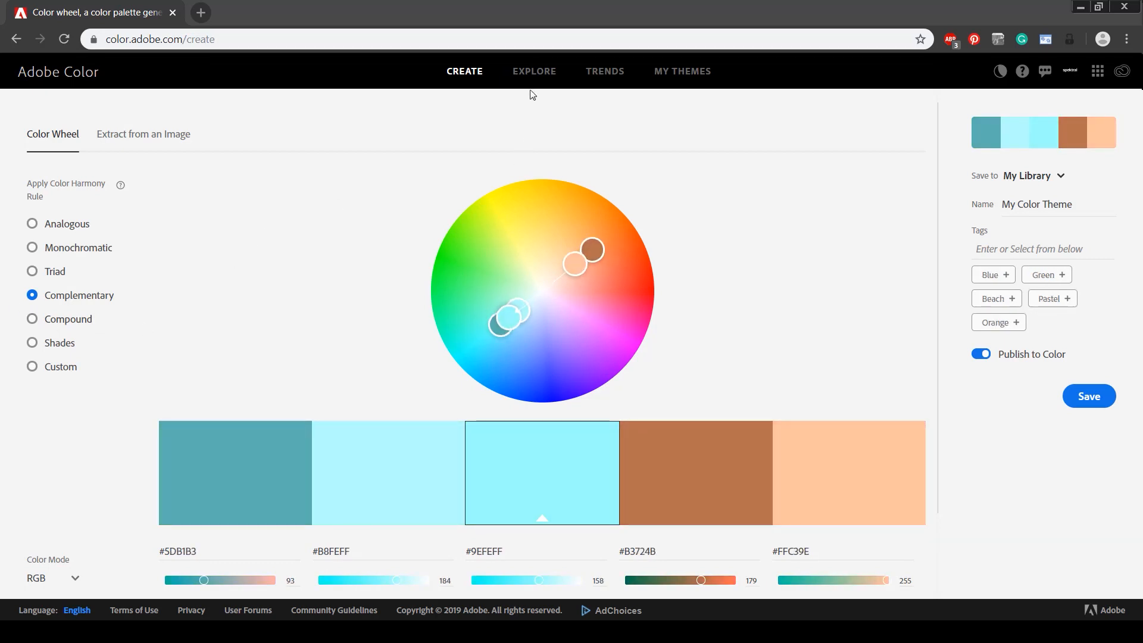
# Step: Open Adobe Color's Explore gallery and look through the featured color themes
pyautogui.click(534, 71)
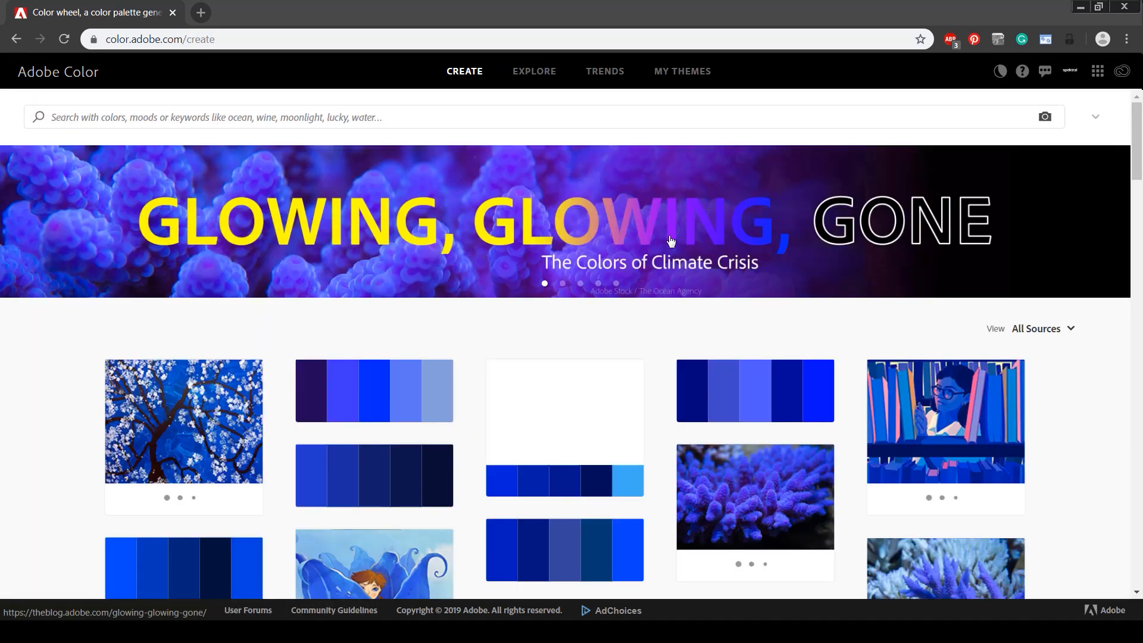
pyautogui.scroll(-15, 717, 292)
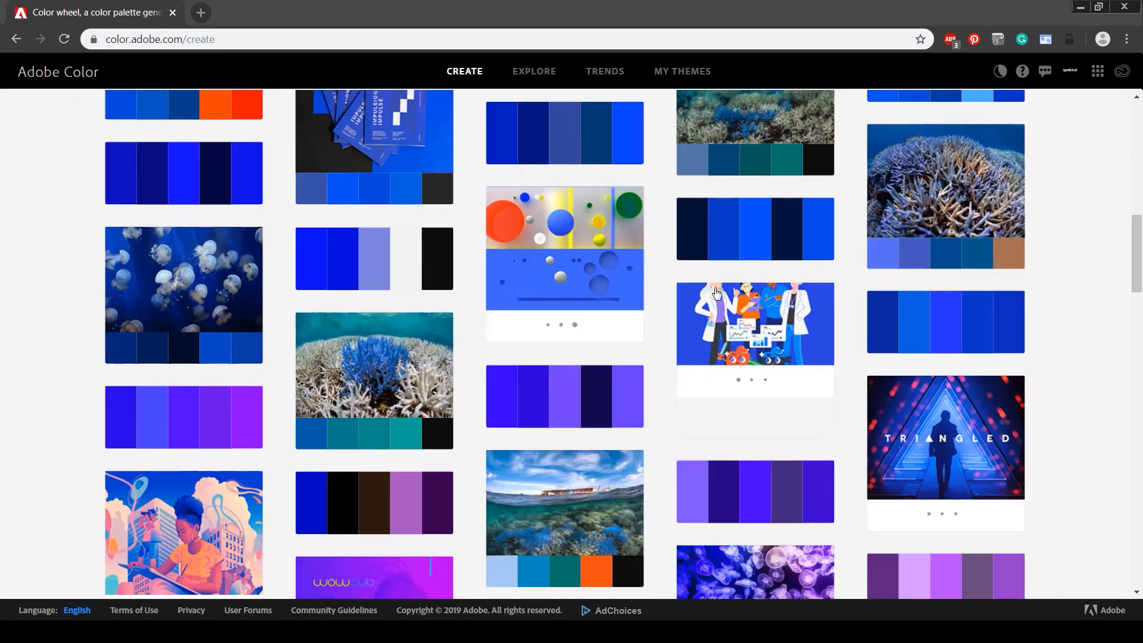
pyautogui.scroll(15, 215, 222)
# Step: Search the color themes for "ice cream" and look through the matching palettes
pyautogui.click(249, 121)
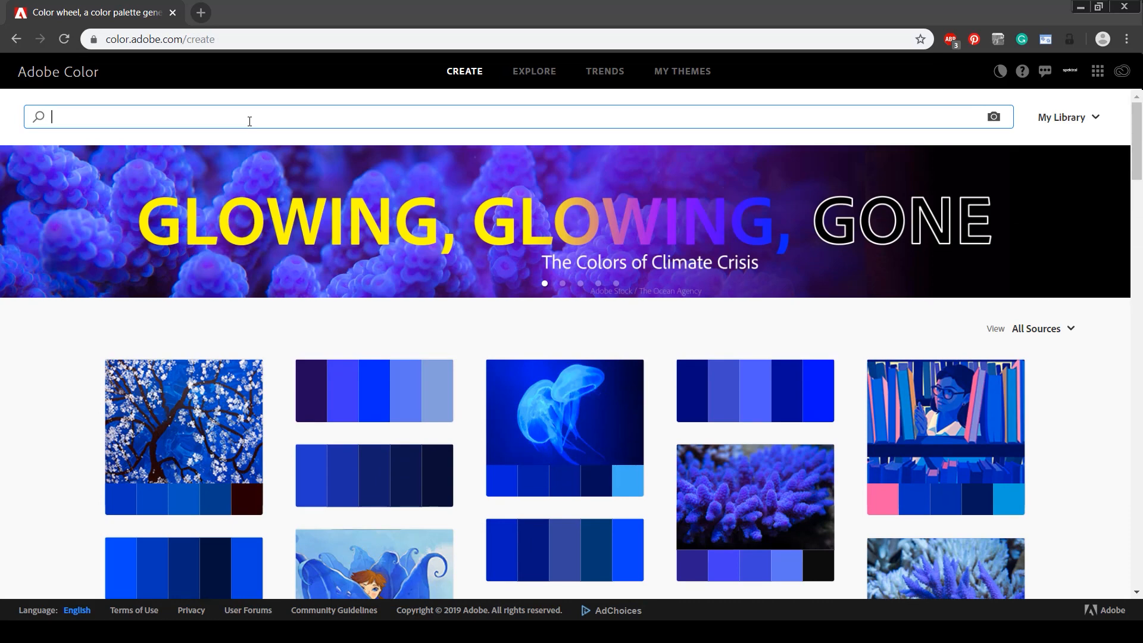
pyautogui.write('ice cream')
pyautogui.press('Return')
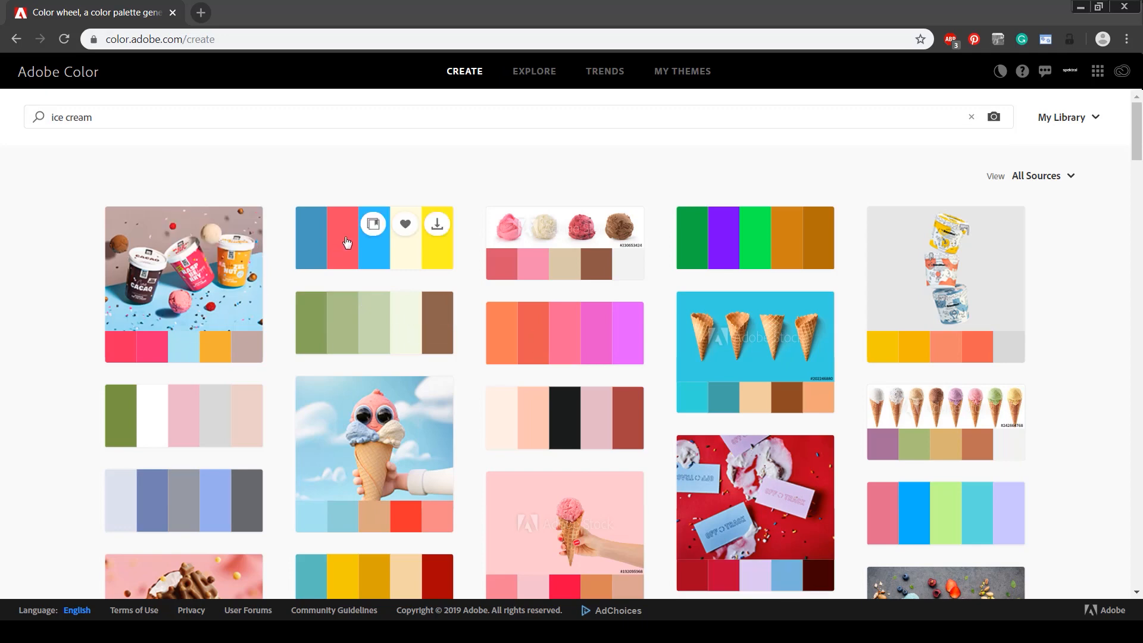
pyautogui.scroll(-2, 985, 311)
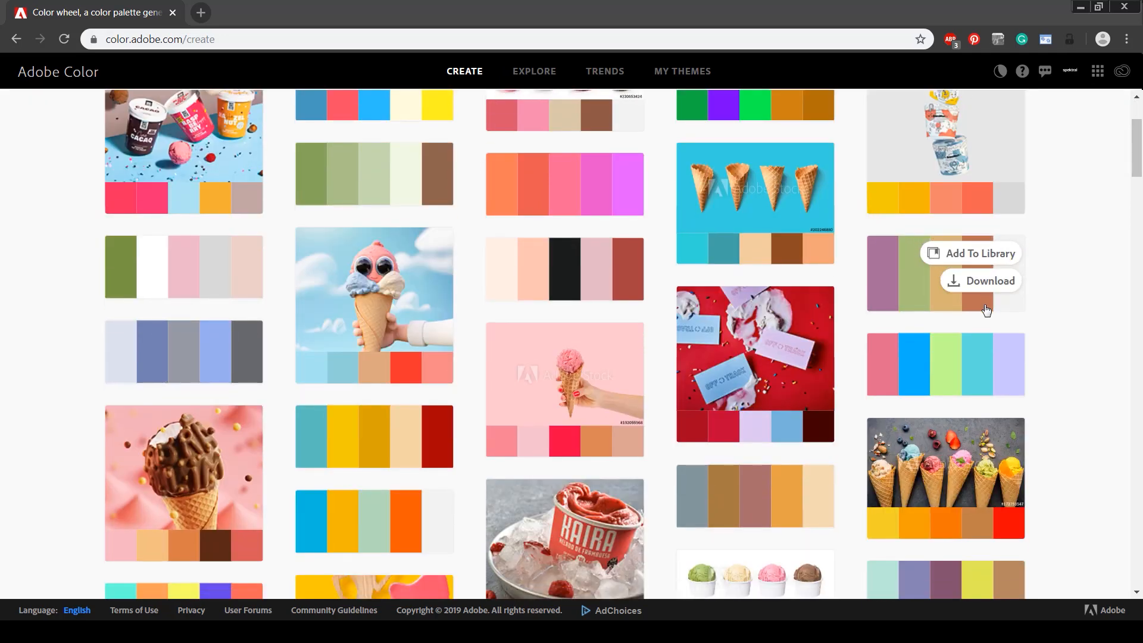
pyautogui.scroll(-5, 701, 503)
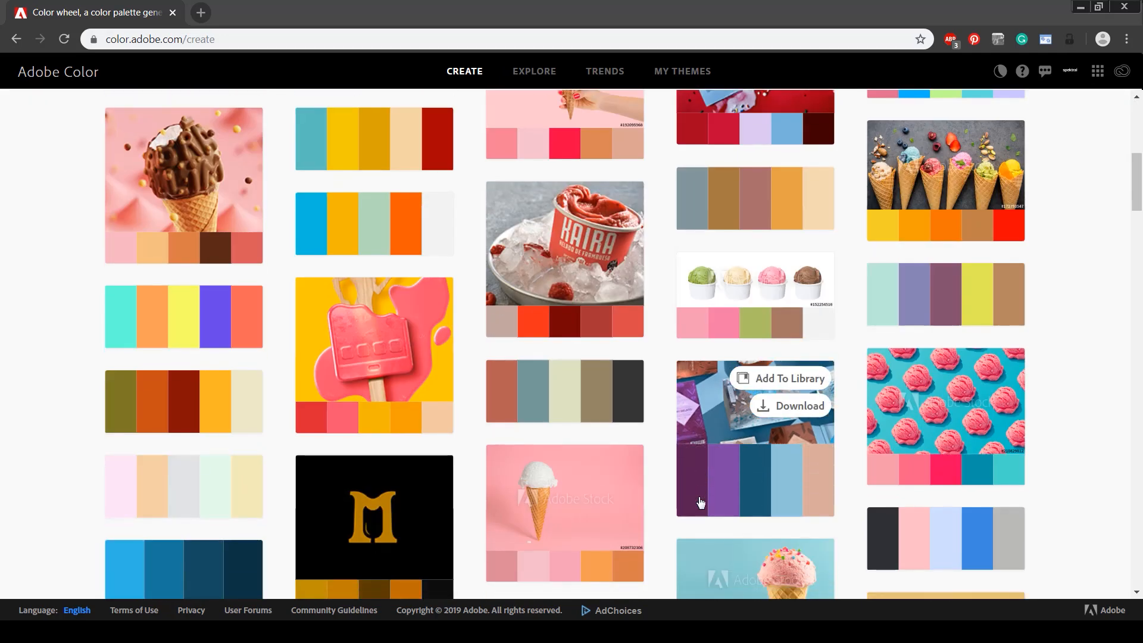
pyautogui.scroll(-5, 566, 387)
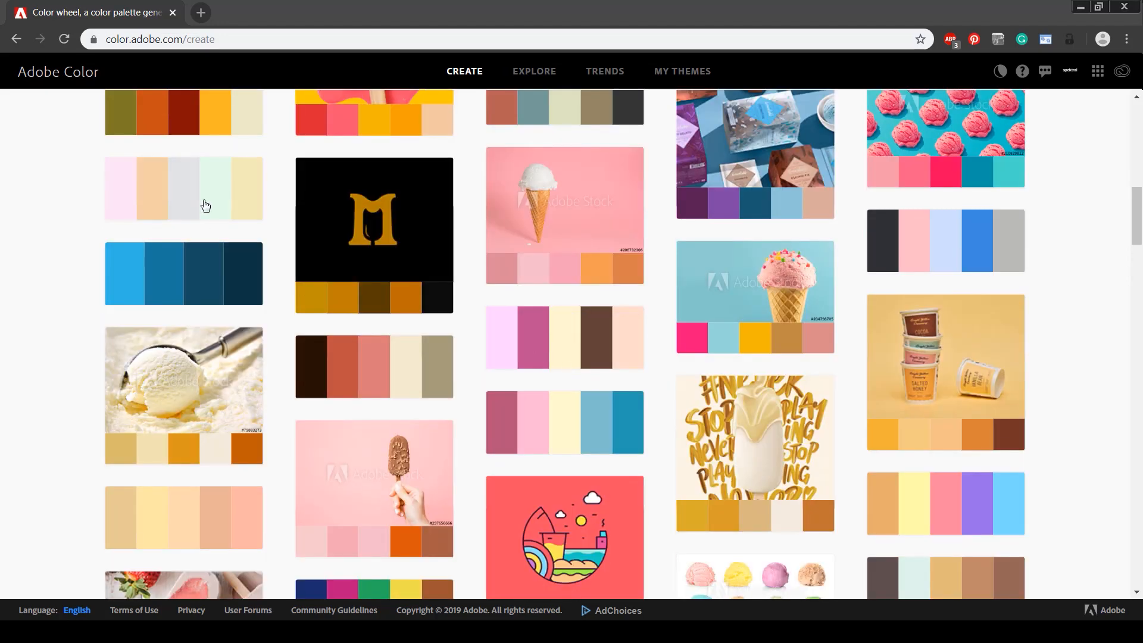
# Step: Replace the color theme search with "sport"
pyautogui.scroll(12, 203, 212)
pyautogui.moveTo(95, 122); pyautogui.dragTo(2, 136)
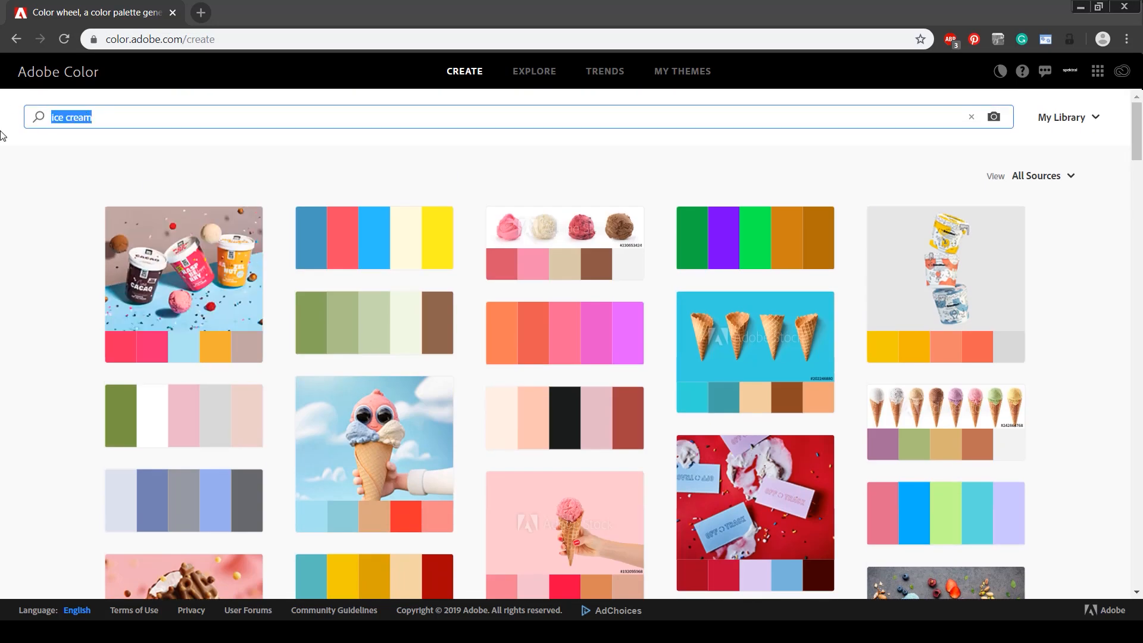
pyautogui.write('sport')
pyautogui.press('Return')
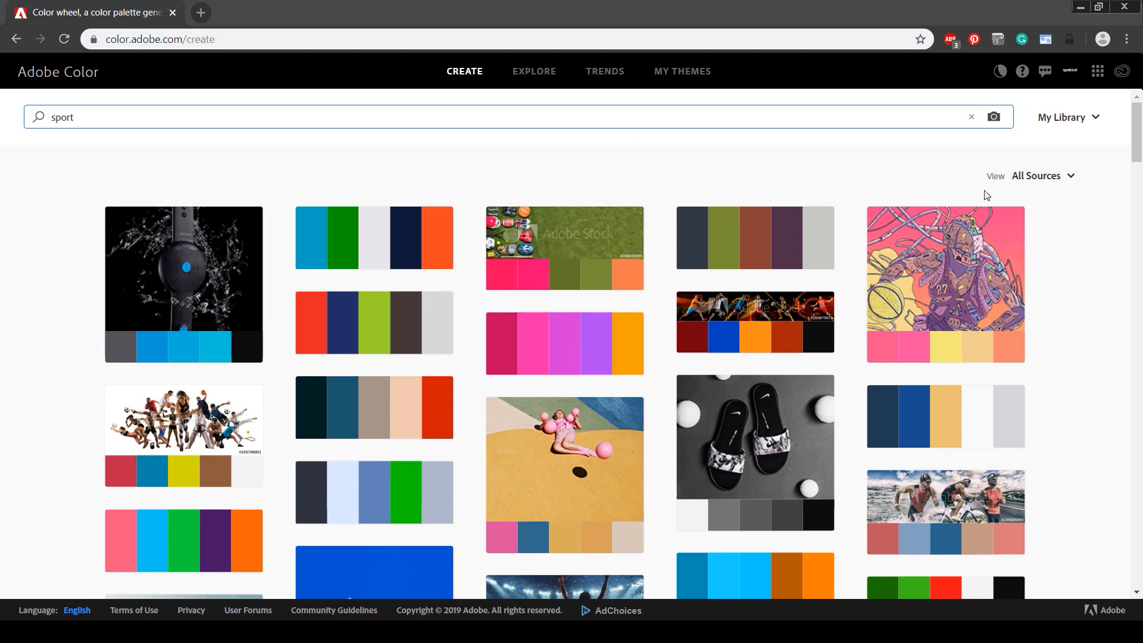
# Step: Open the blue and black smartwatch theme, examine its hex codes and export options, and close its details
pyautogui.moveTo(196, 265)
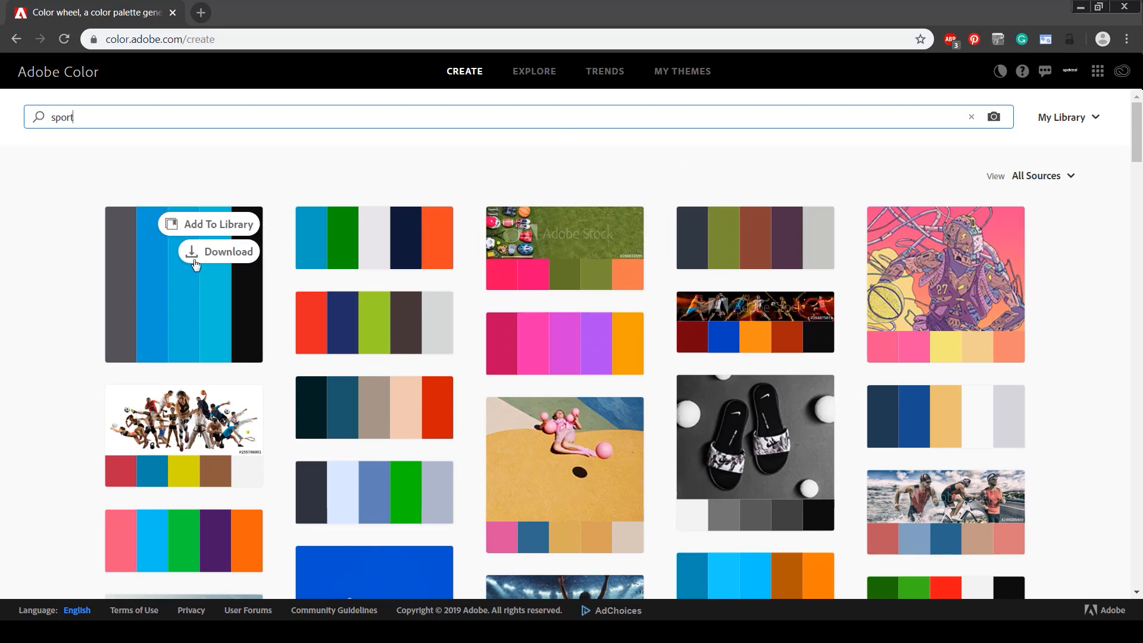
pyautogui.click(158, 291)
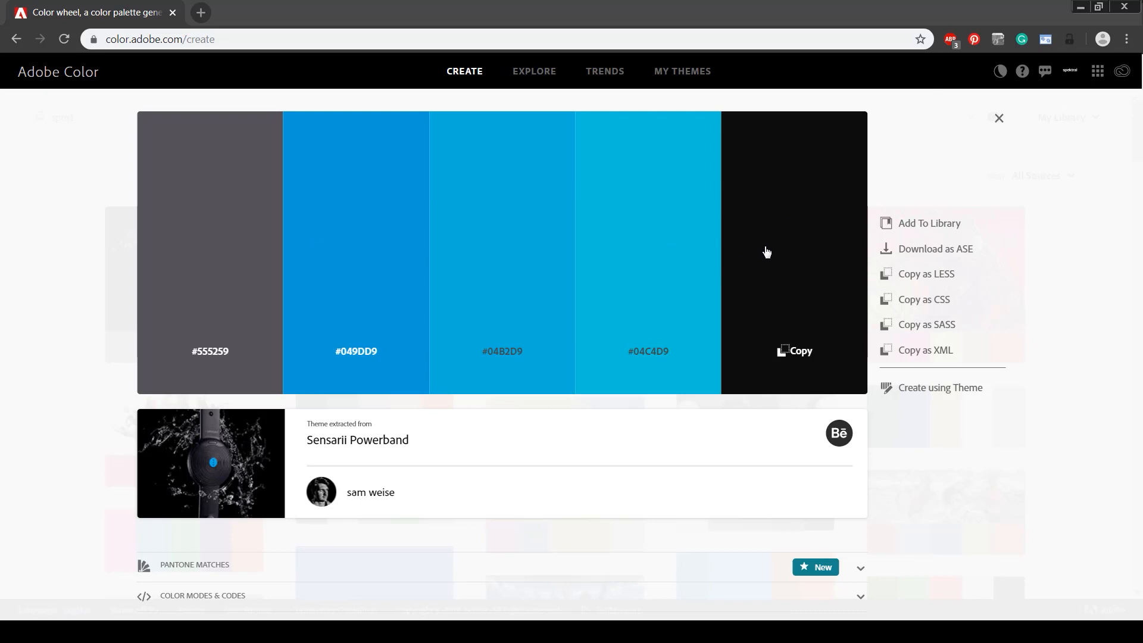
pyautogui.scroll(-1, 767, 252)
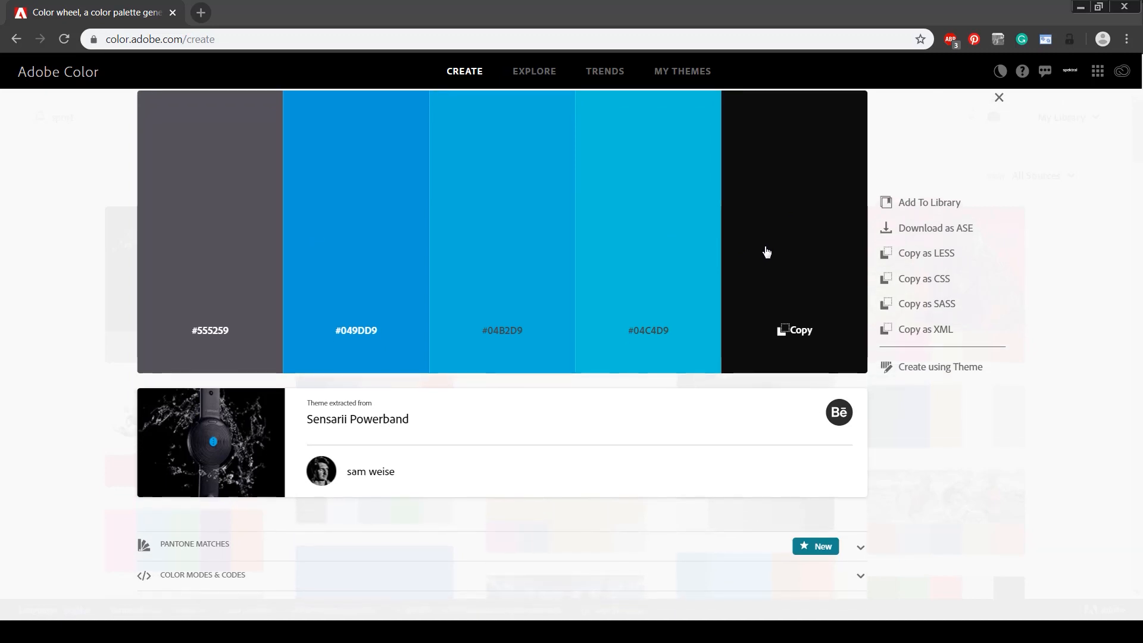
pyautogui.scroll(1, 774, 259)
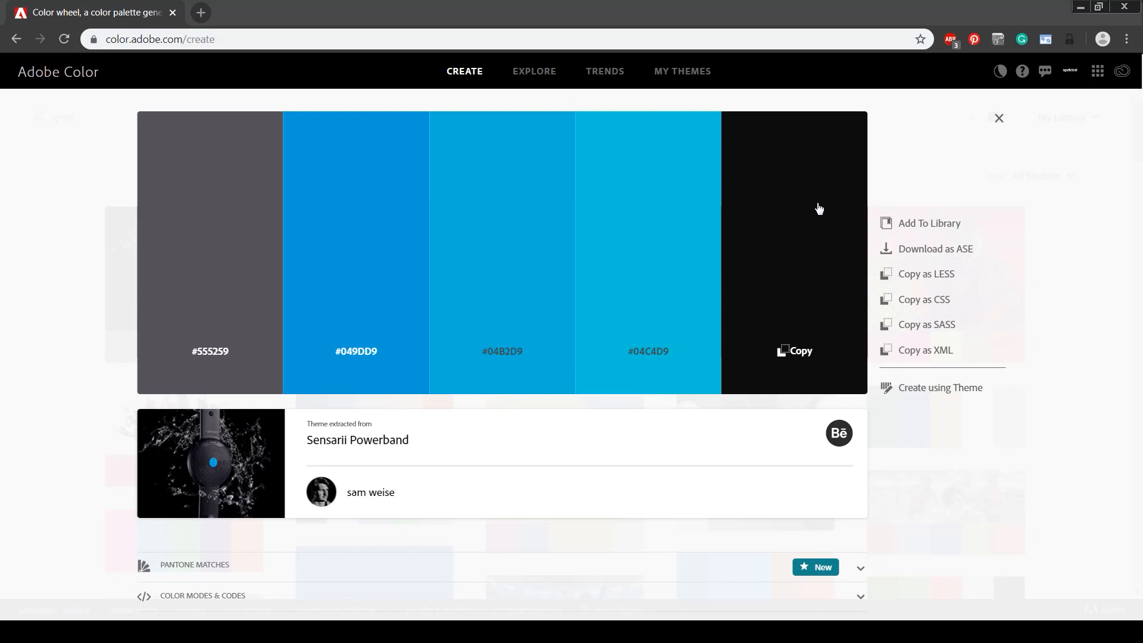
pyautogui.click(1000, 118)
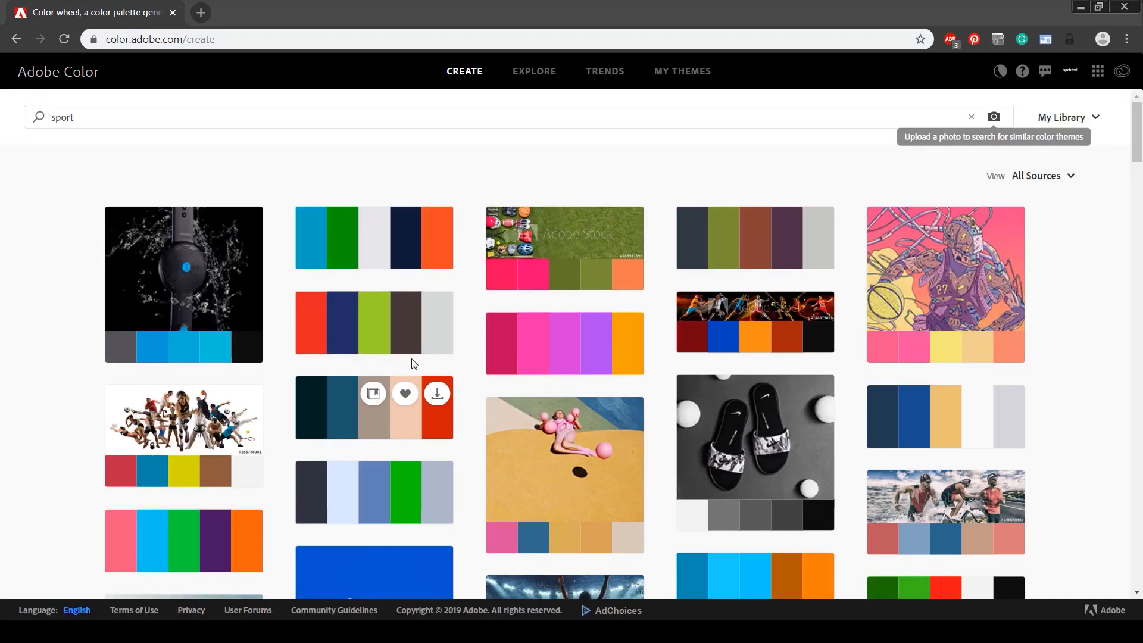
# Step: Open the Trends gallery and examine the palettes for industries such as Graphic Design, Illustration, Architecture and Game Design
pyautogui.click(605, 71)
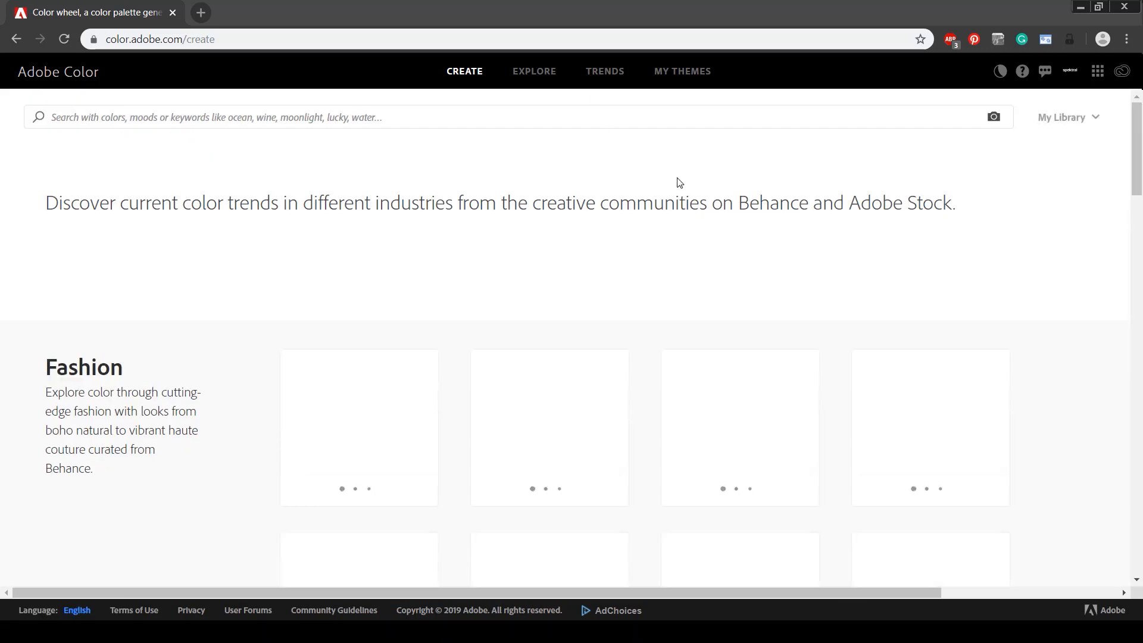
pyautogui.scroll(-6, 212, 329)
pyautogui.scroll(-5, 206, 342)
pyautogui.moveTo(393, 411)
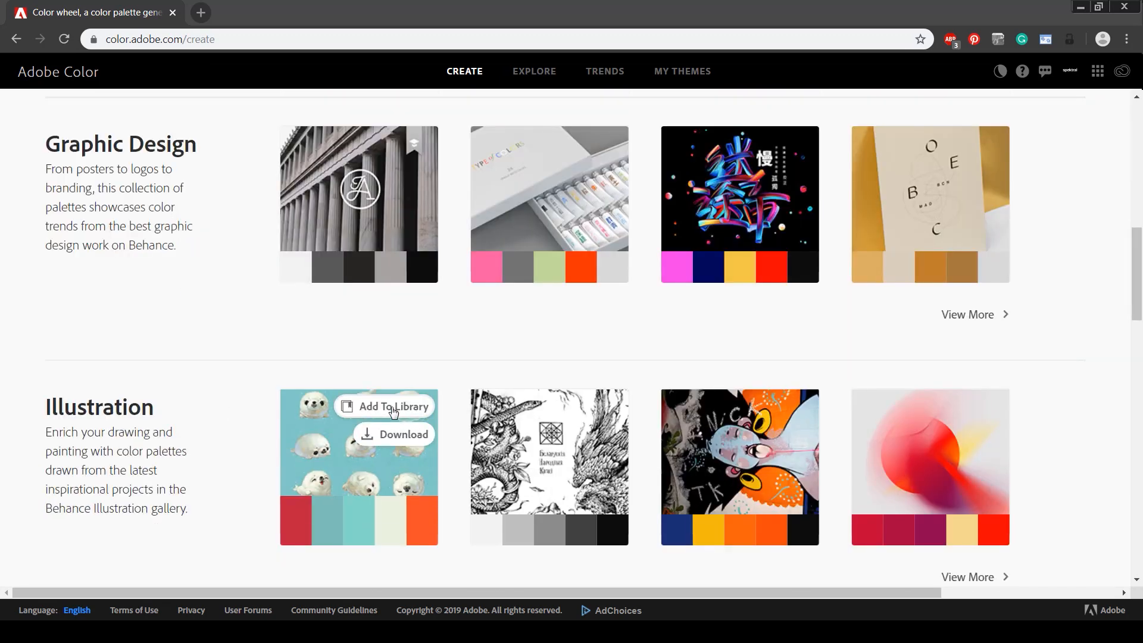
pyautogui.scroll(-3, 536, 369)
pyautogui.moveTo(974, 363)
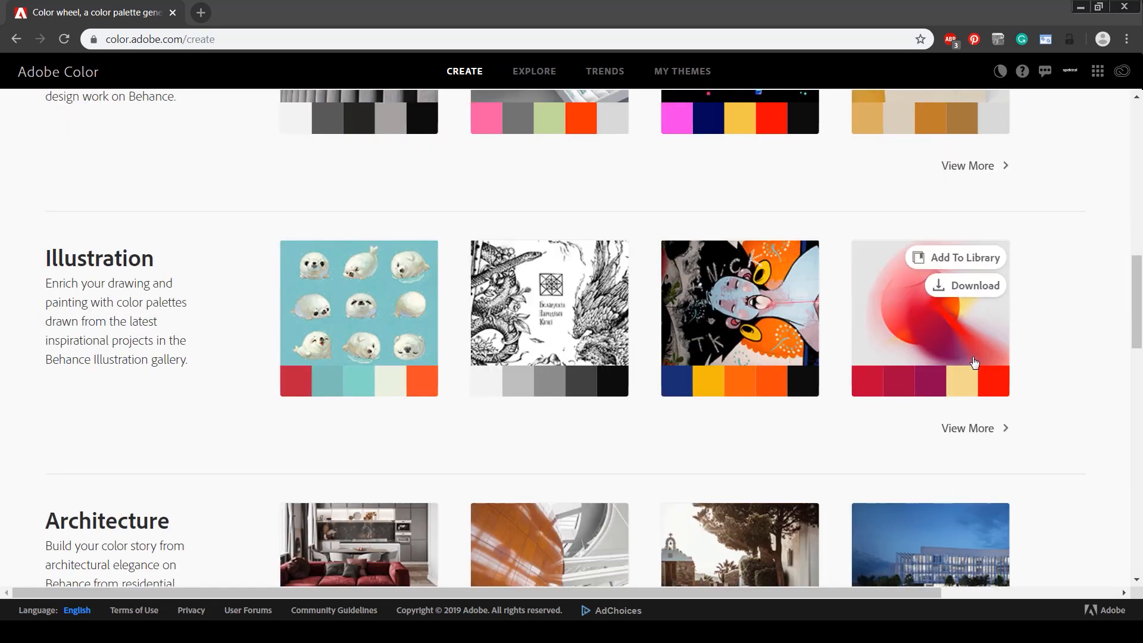
pyautogui.scroll(-3, 1039, 357)
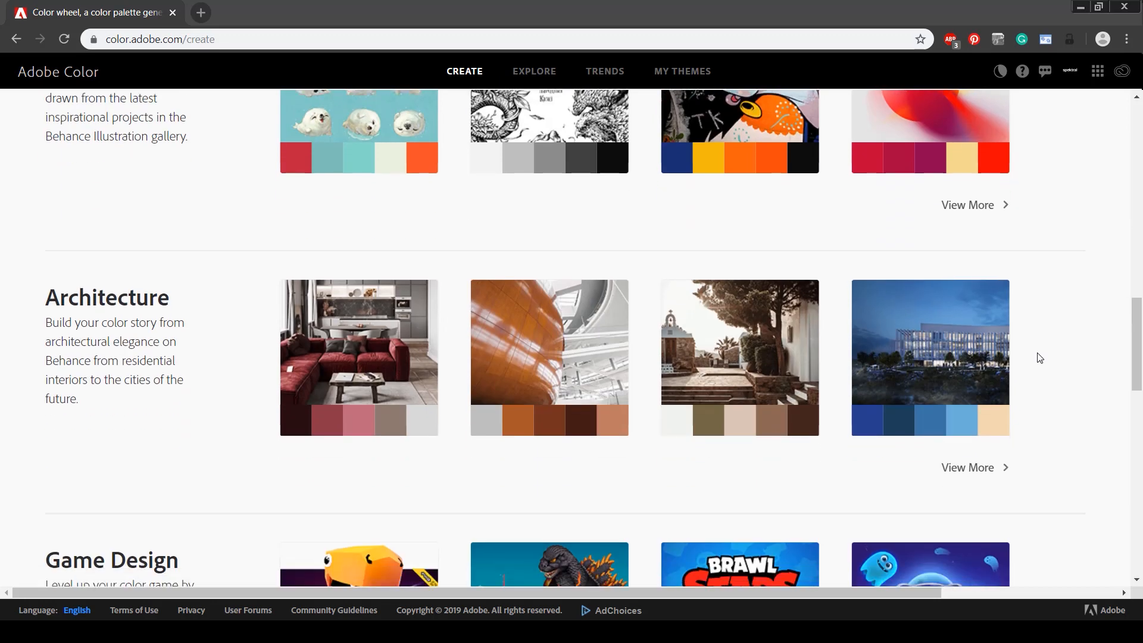
pyautogui.scroll(-3, 1039, 355)
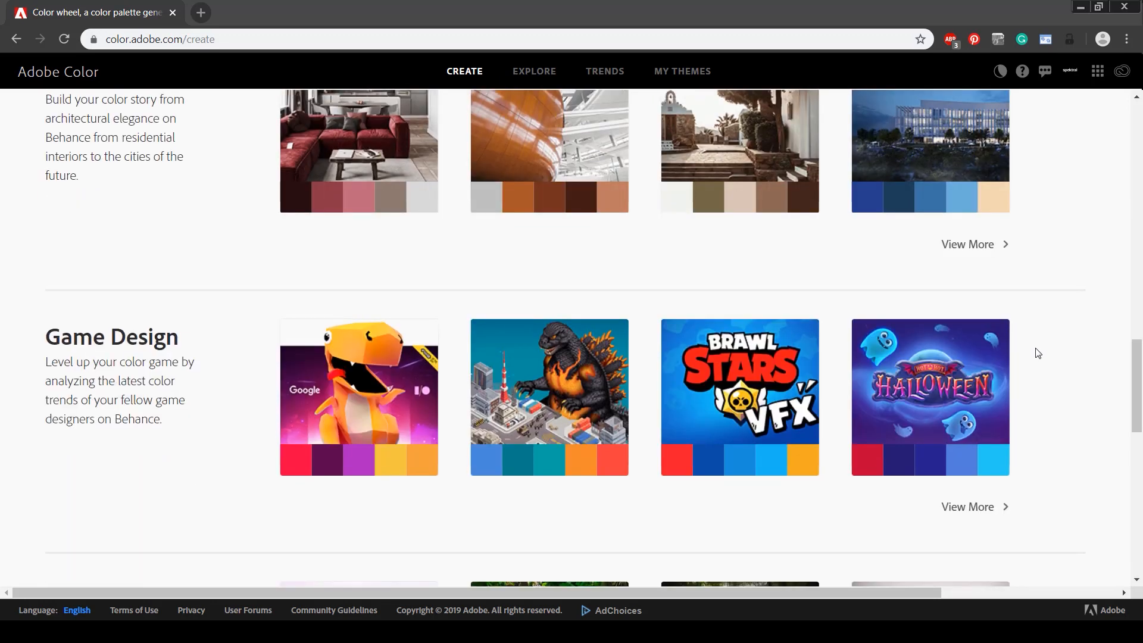
pyautogui.scroll(5, 1036, 353)
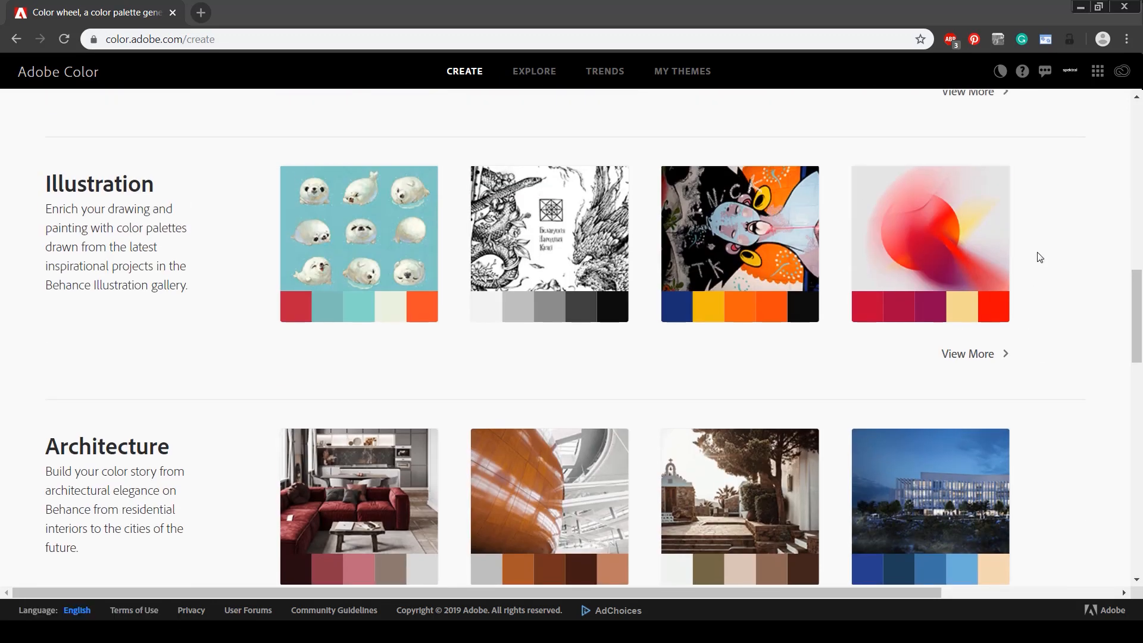
pyautogui.scroll(3, 1039, 255)
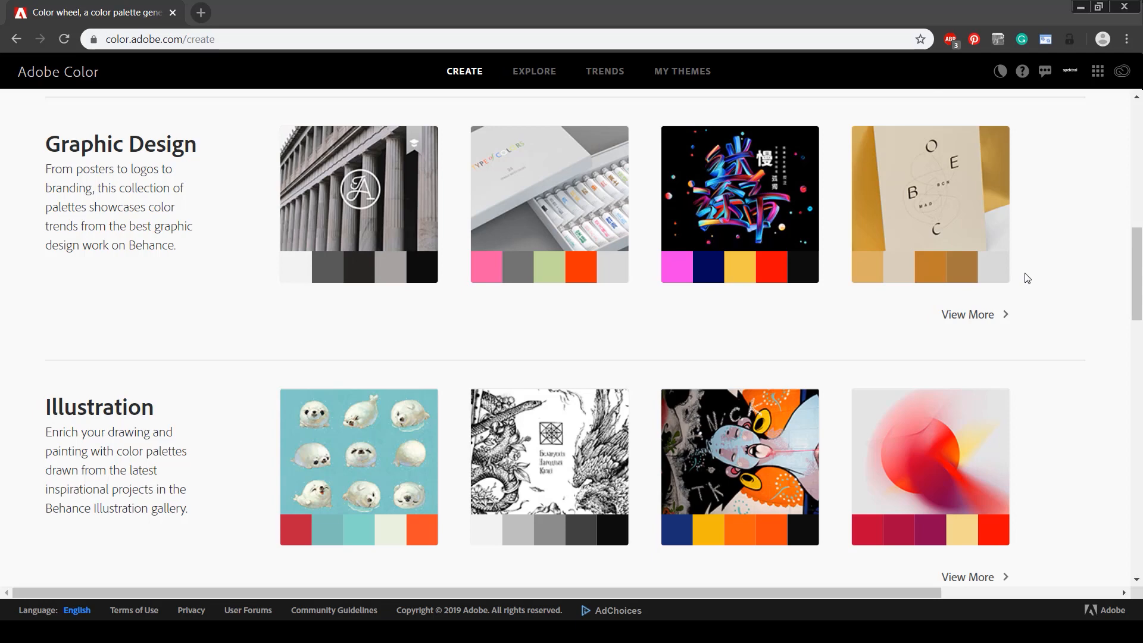
# Step: Return to theme creation, switch to Extract from an Image, and load the photo of the watch with the brown leather strap
pyautogui.scroll(4, 1027, 278)
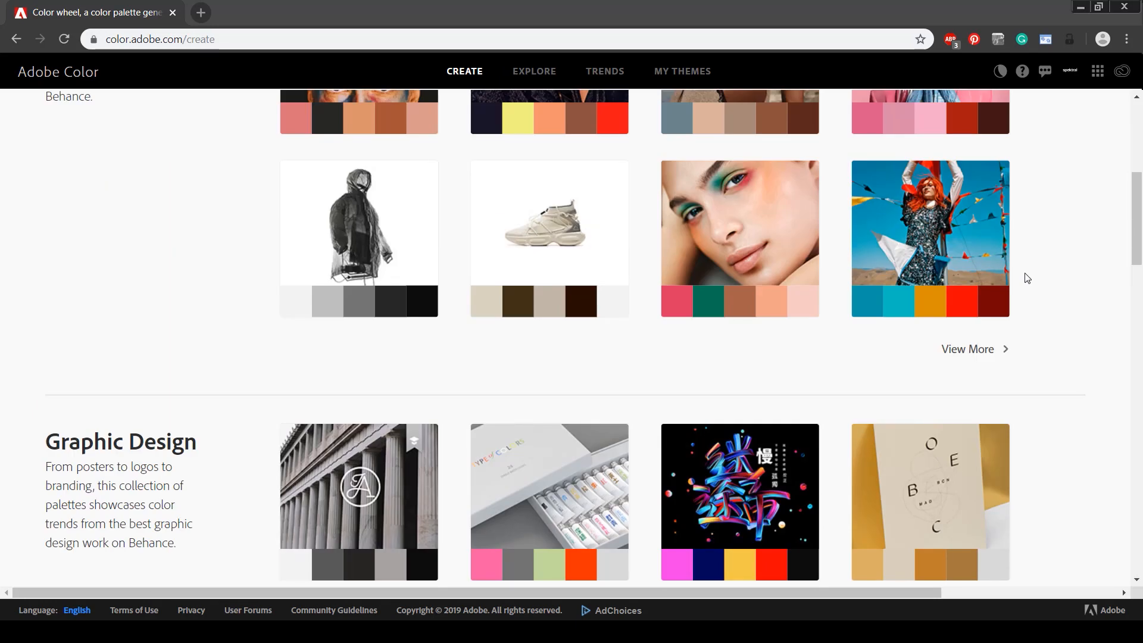
pyautogui.scroll(4, 1027, 299)
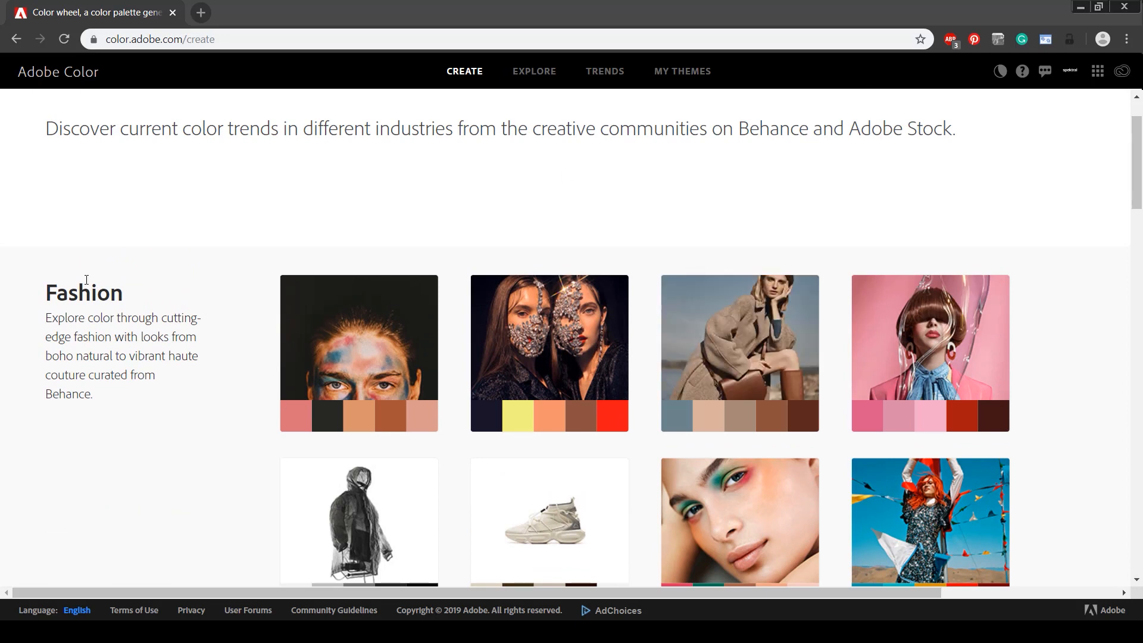
pyautogui.click(468, 73)
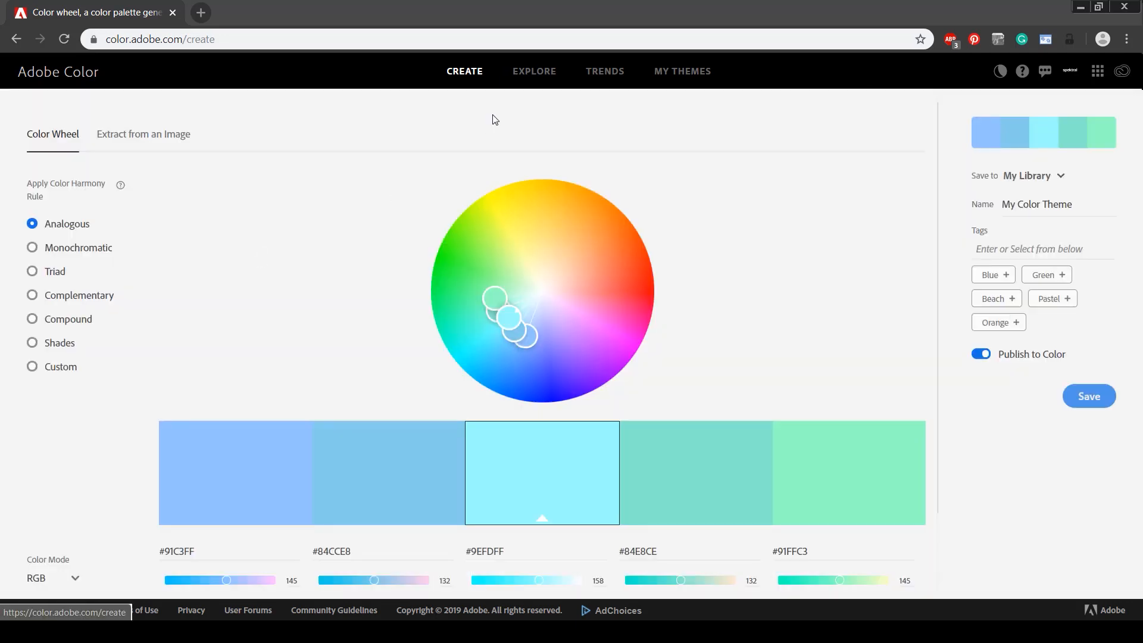
pyautogui.click(150, 139)
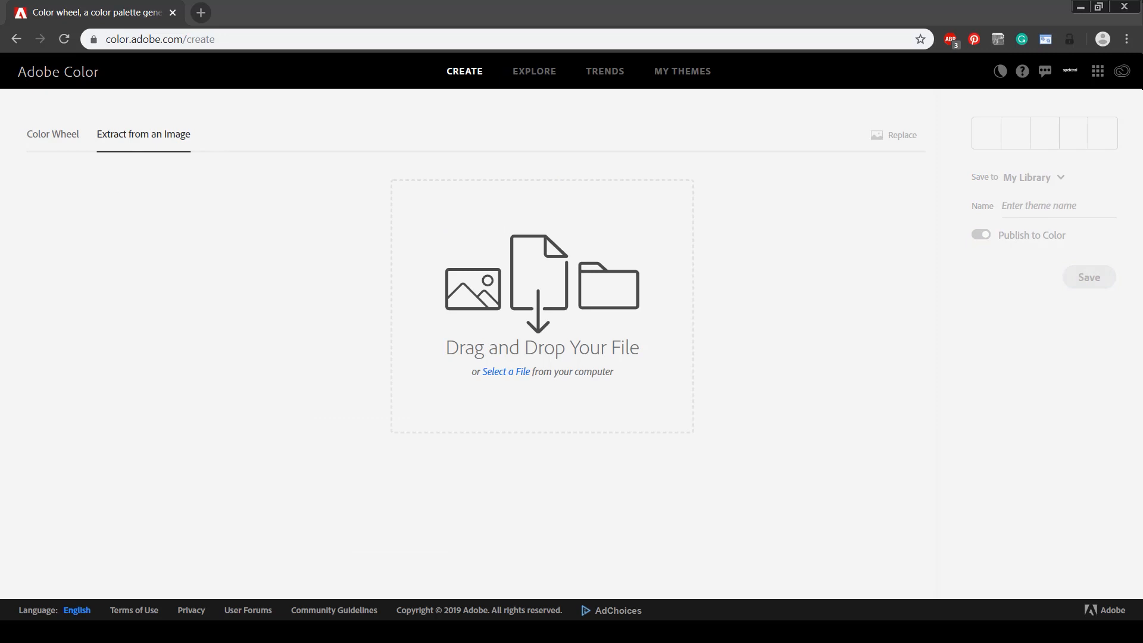
pyautogui.moveTo(477, 117); pyautogui.dragTo(555, 326)
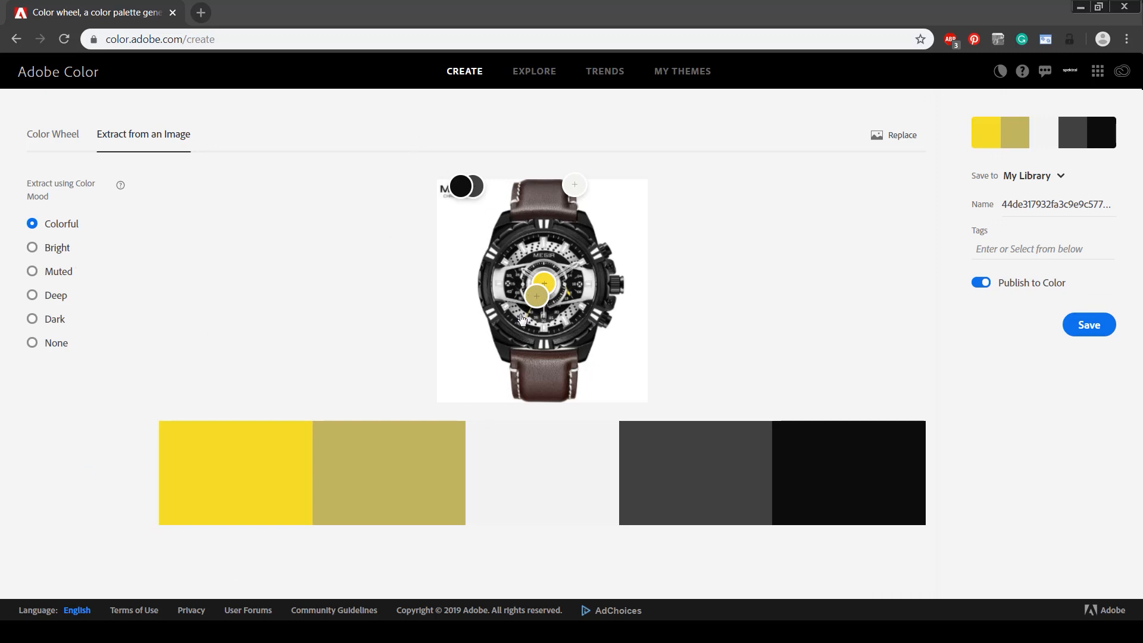
# Step: Resample three palette colors from the watch photo, taking two silver tones from the dial area and brown from the strap
pyautogui.moveTo(537, 296)
pyautogui.mouseDown()
pyautogui.moveTo(538, 328)
pyautogui.moveTo(517, 313)
pyautogui.mouseUp()
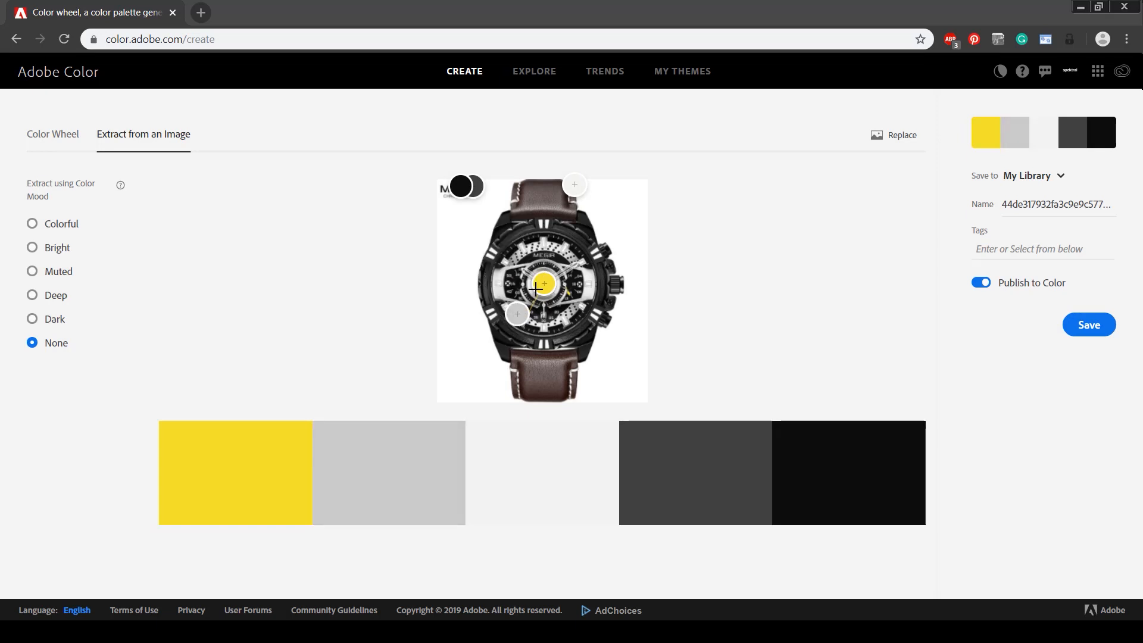
pyautogui.moveTo(462, 186)
pyautogui.mouseDown()
pyautogui.moveTo(528, 200)
pyautogui.moveTo(531, 356)
pyautogui.mouseUp()
pyautogui.moveTo(574, 185)
pyautogui.mouseDown()
pyautogui.moveTo(603, 221)
pyautogui.moveTo(589, 273)
pyautogui.mouseUp()
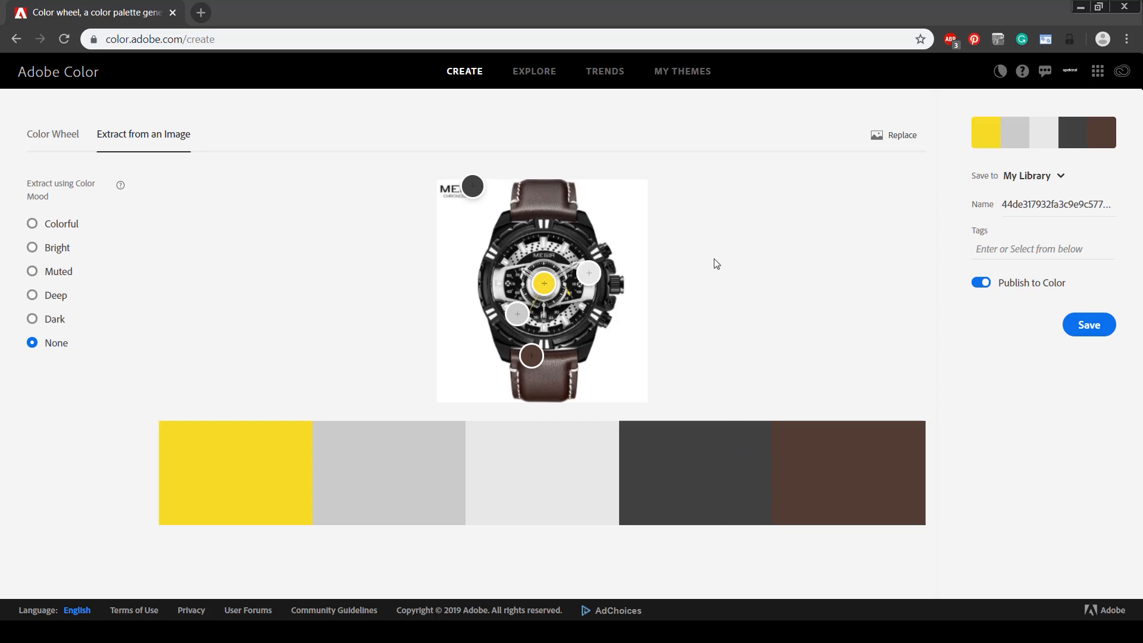
# Step: Compare the Colorful, Bright, Muted, Dark and None color moods for the watch photo, ending on Colorful
pyautogui.click(52, 229)
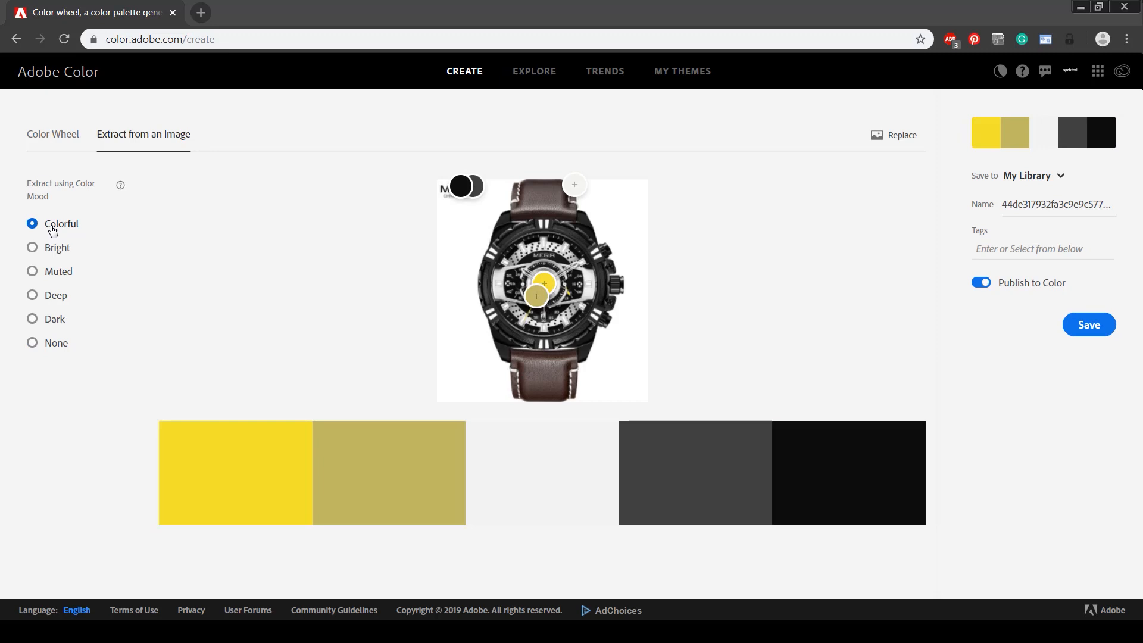
pyautogui.click(58, 248)
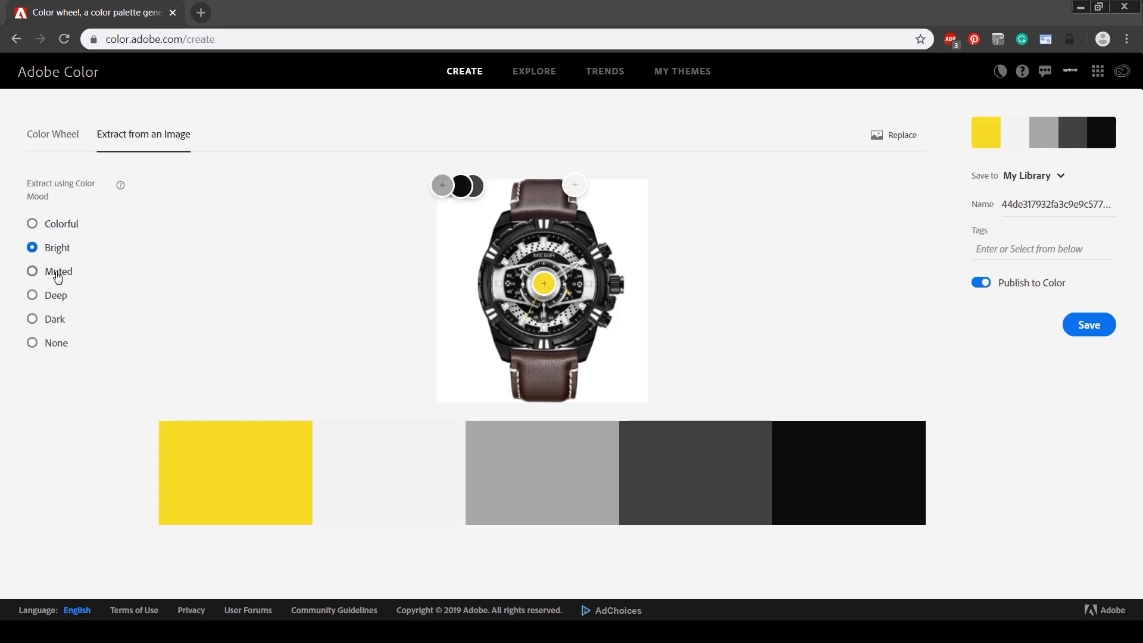
pyautogui.click(57, 274)
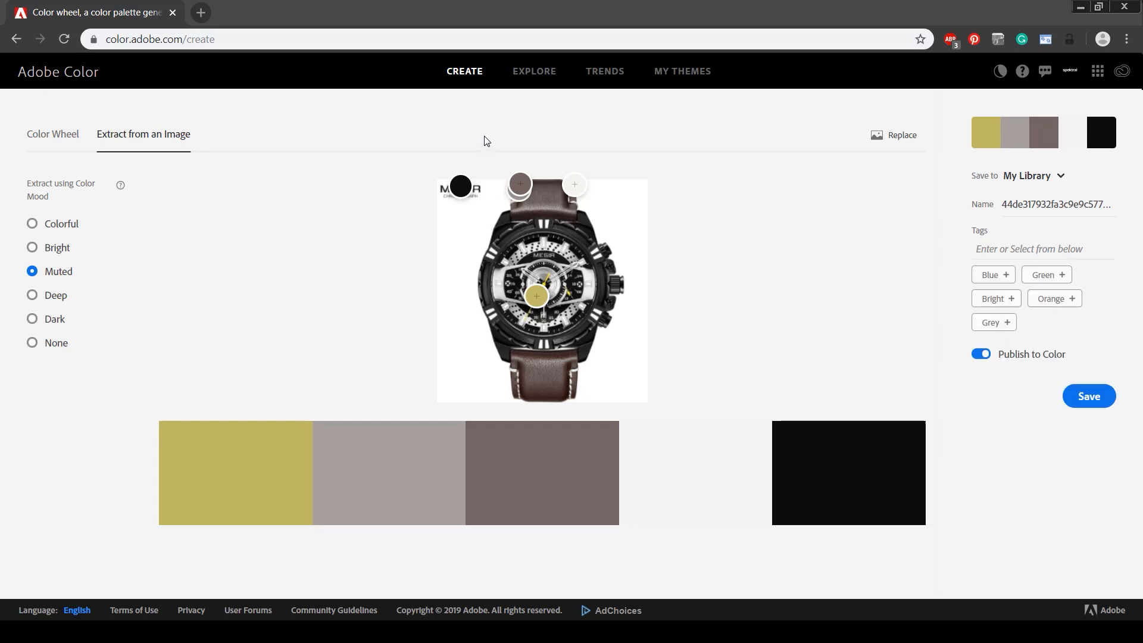
pyautogui.click(55, 319)
pyautogui.click(52, 343)
pyautogui.click(59, 227)
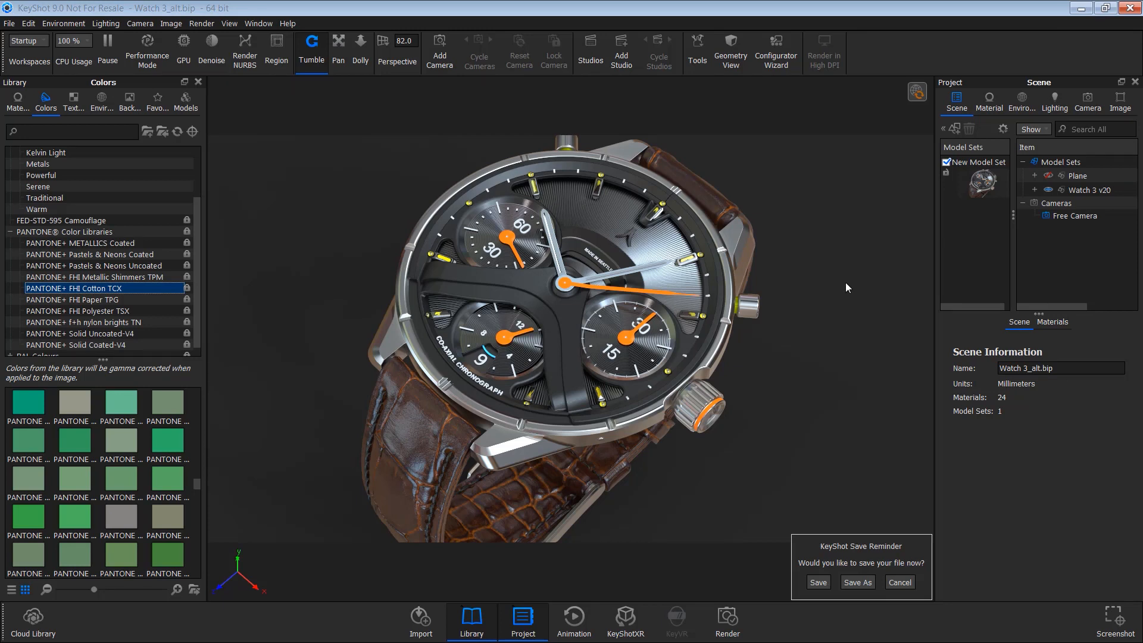
# Step: In KeyShot, dismiss the save reminder and add a model set named 1 with the Plane and Watch 3 v20 models
pyautogui.click(959, 167)
pyautogui.moveTo(959, 167)
pyautogui.click(887, 584)
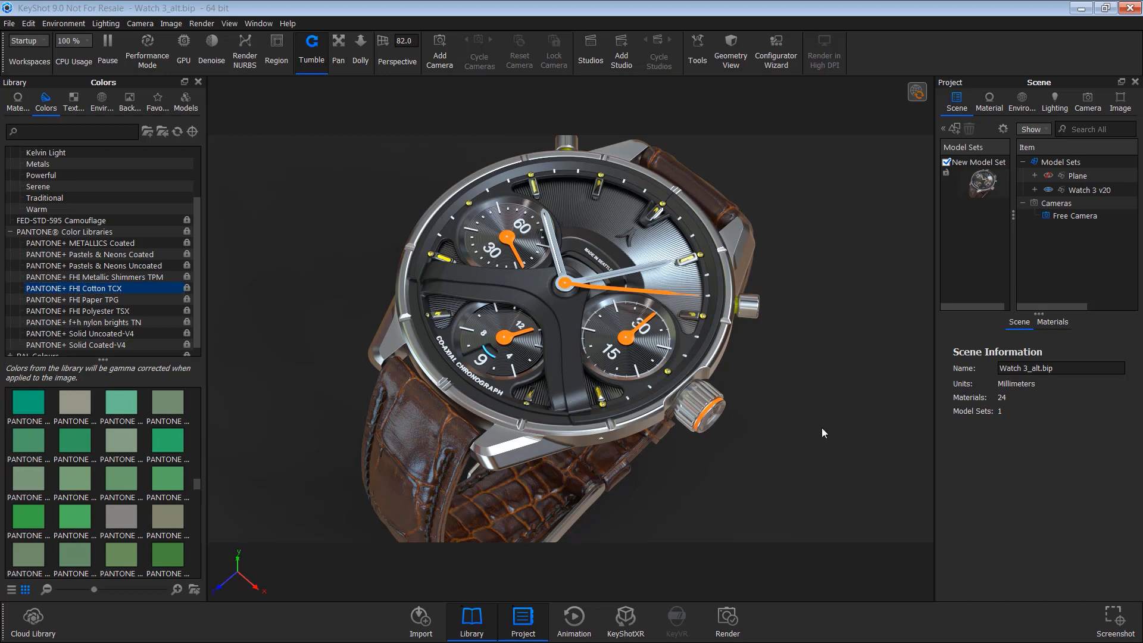
pyautogui.click(952, 129)
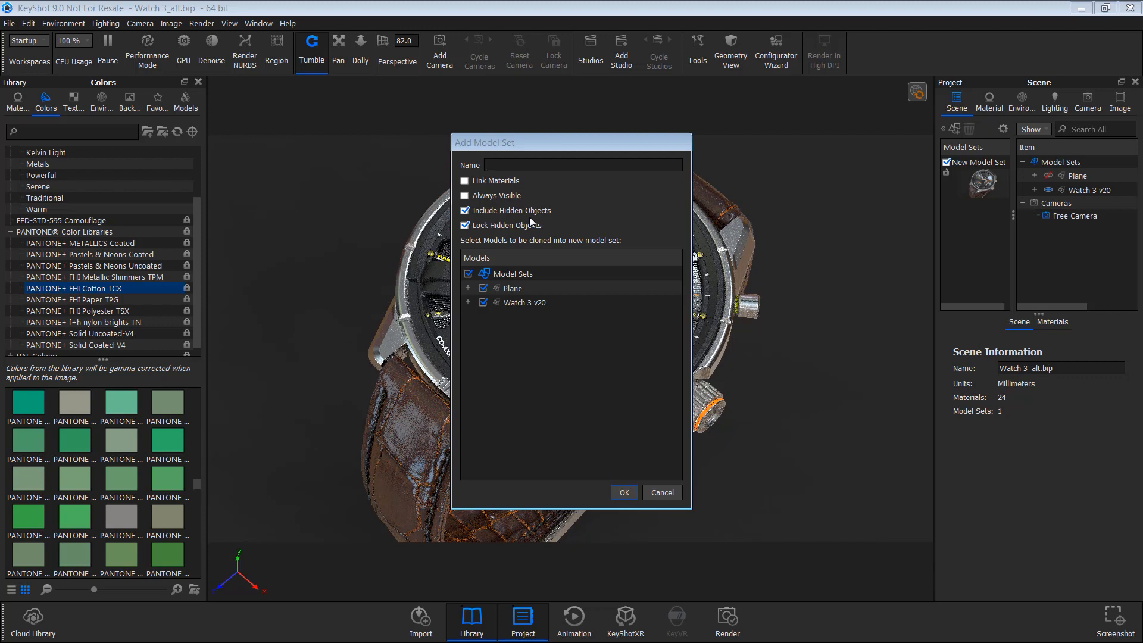
pyautogui.write('1')
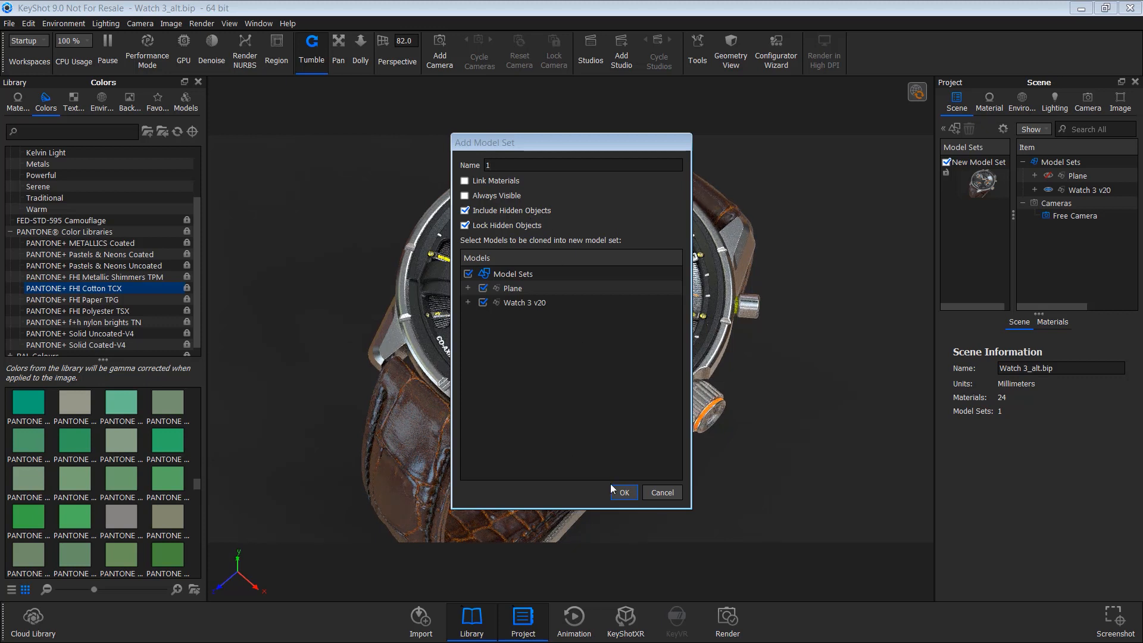
pyautogui.click(624, 498)
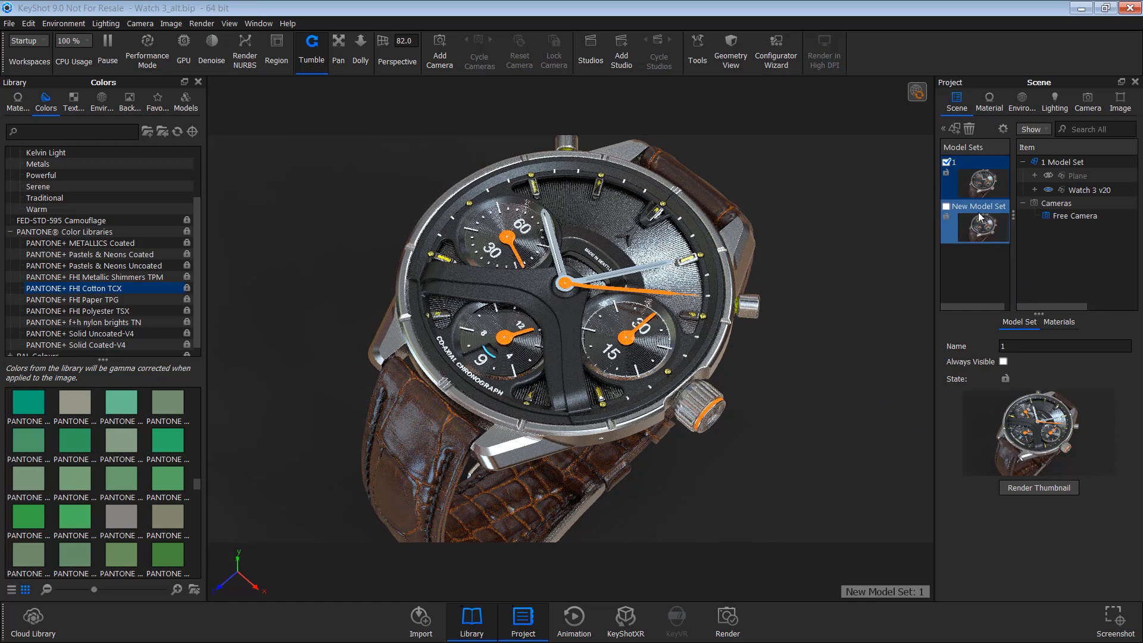
# Step: Preview the model set thumbnails and examine the watch dial from the front at several zoom levels
pyautogui.moveTo(979, 224)
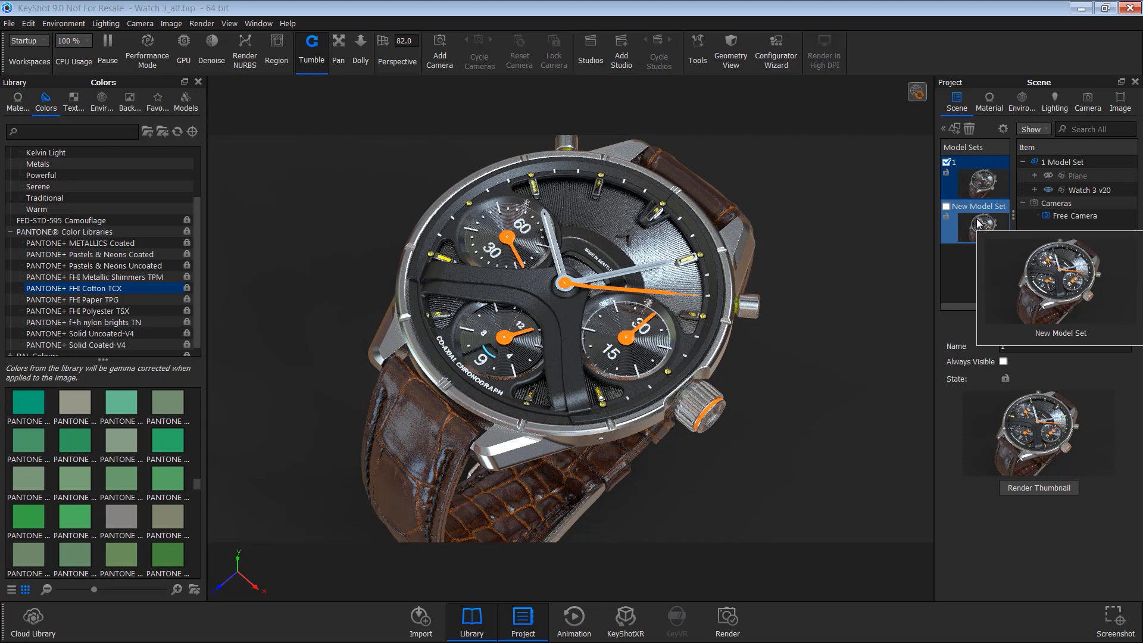
pyautogui.moveTo(982, 183)
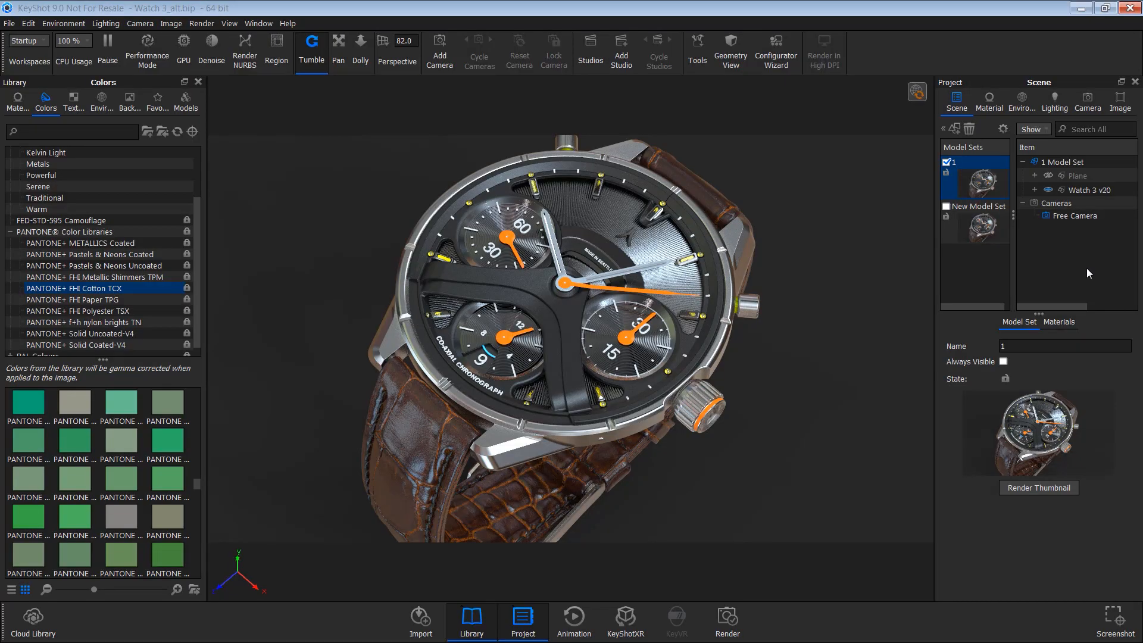
pyautogui.moveTo(612, 422); pyautogui.dragTo(647, 446)
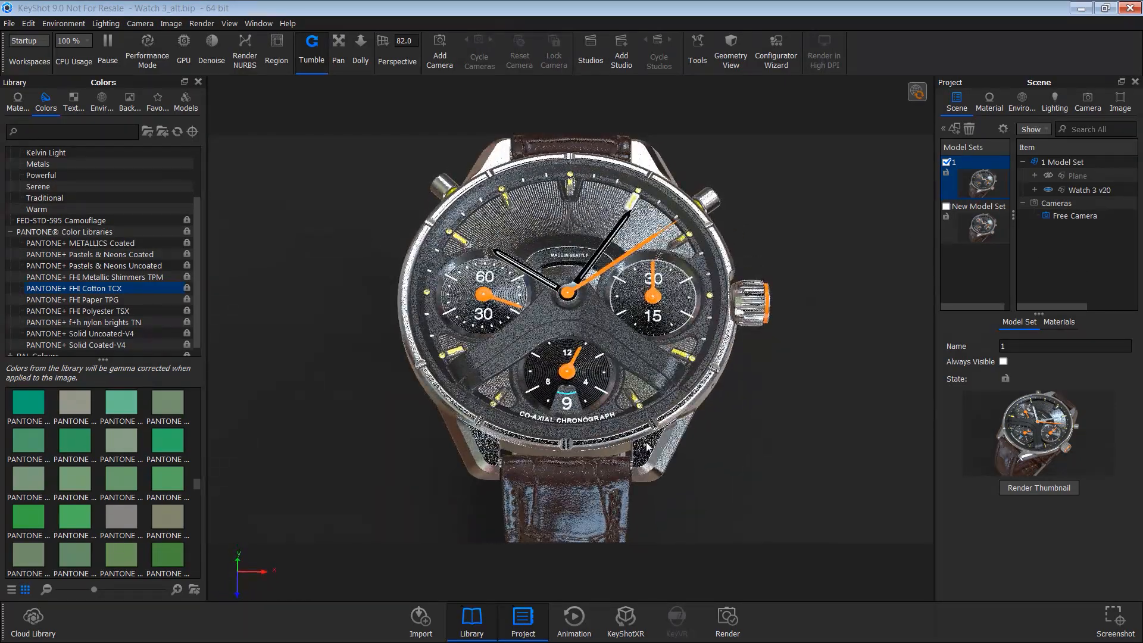
pyautogui.scroll(5, 734, 388)
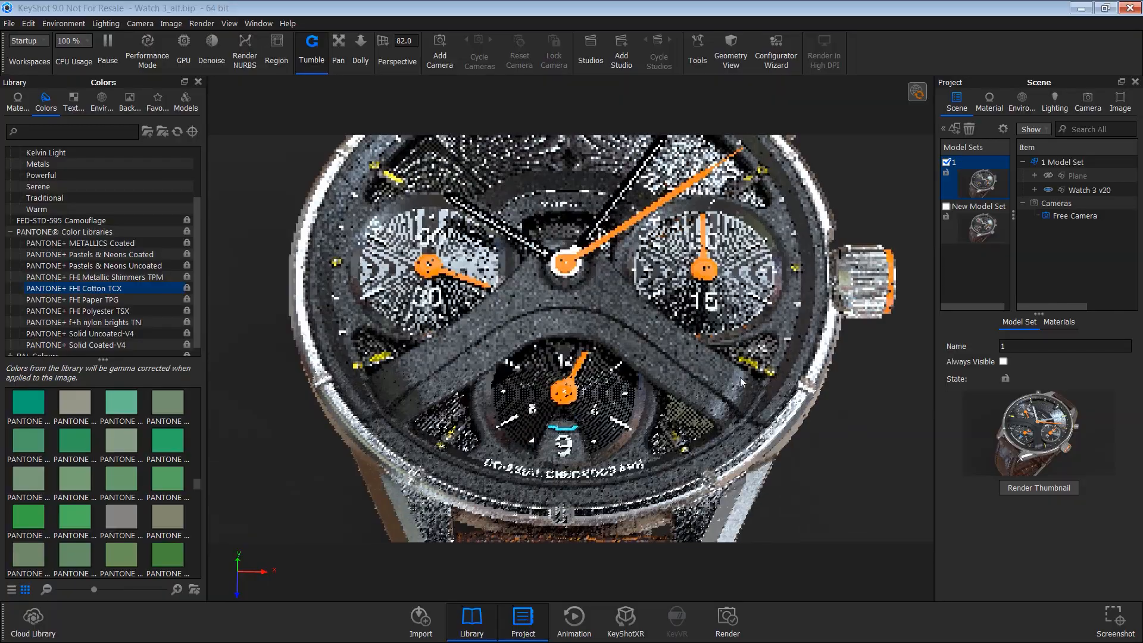
pyautogui.scroll(-5, 733, 388)
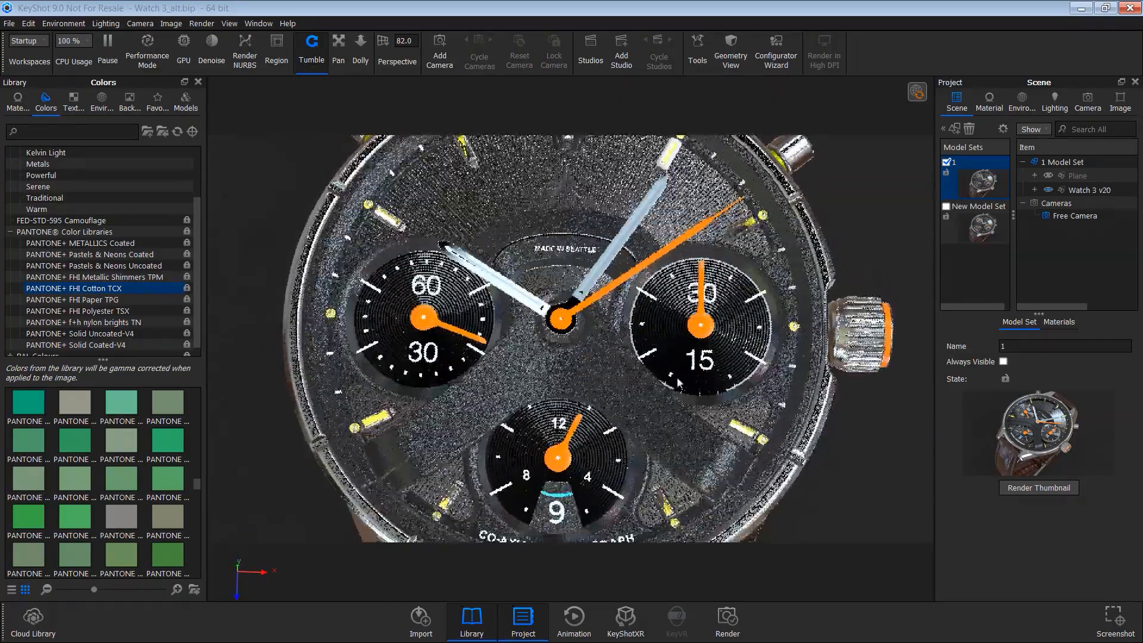
pyautogui.moveTo(666, 373); pyautogui.dragTo(679, 389)
pyautogui.scroll(-5, 617, 381)
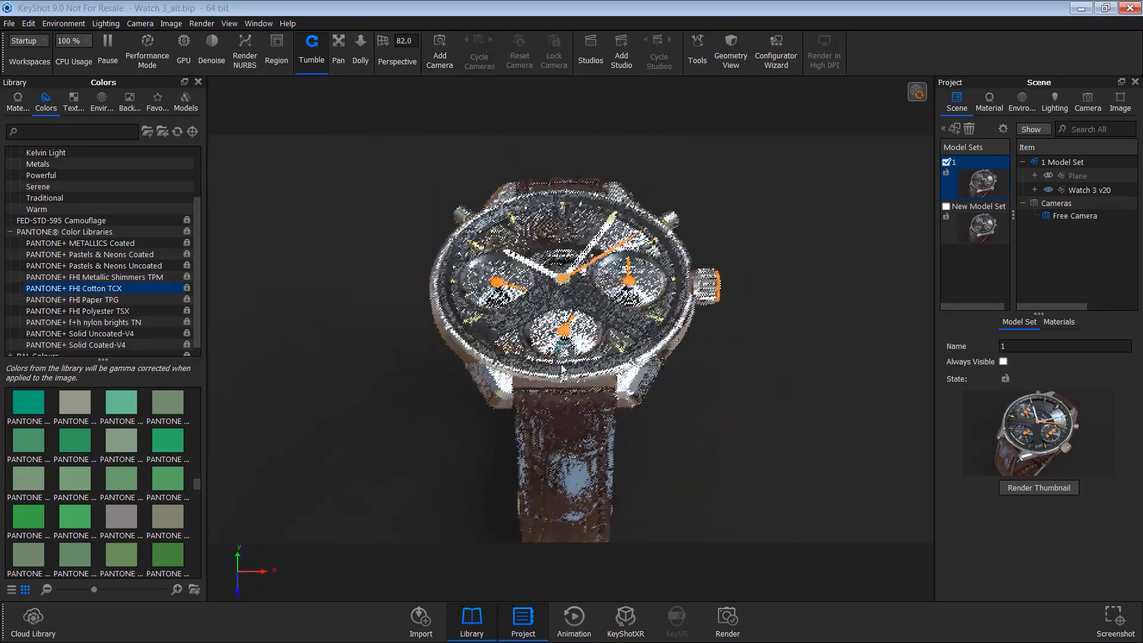
pyautogui.scroll(5, 596, 356)
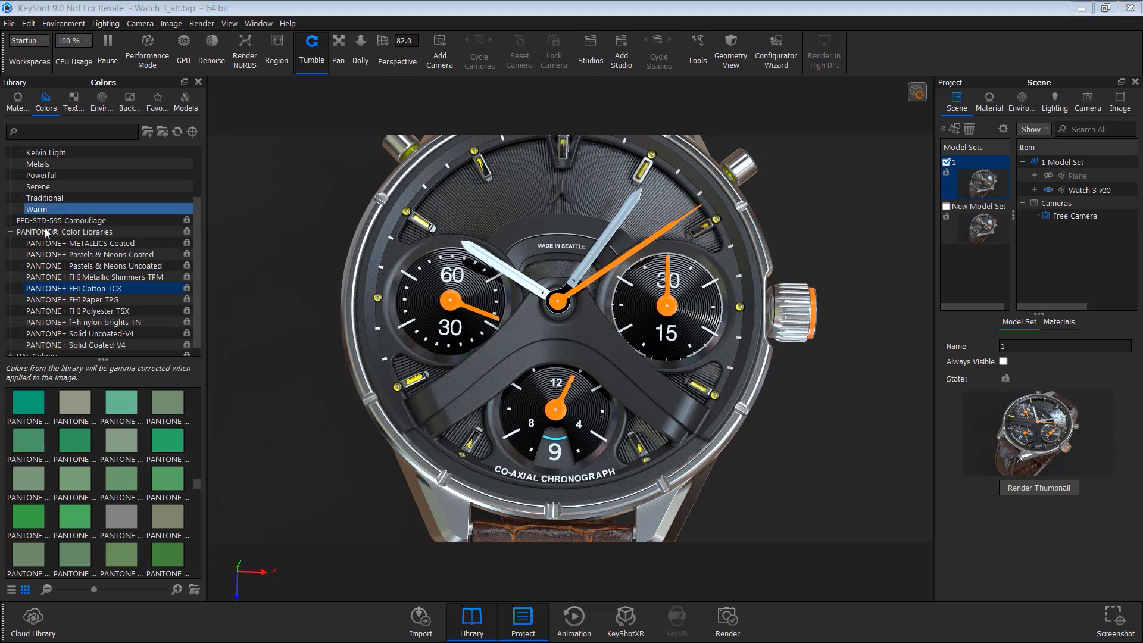
# Step: Browse the swatches of the PANTONE+ FHI Polyester TSX color library
pyautogui.click(88, 311)
pyautogui.scroll(10, 135, 502)
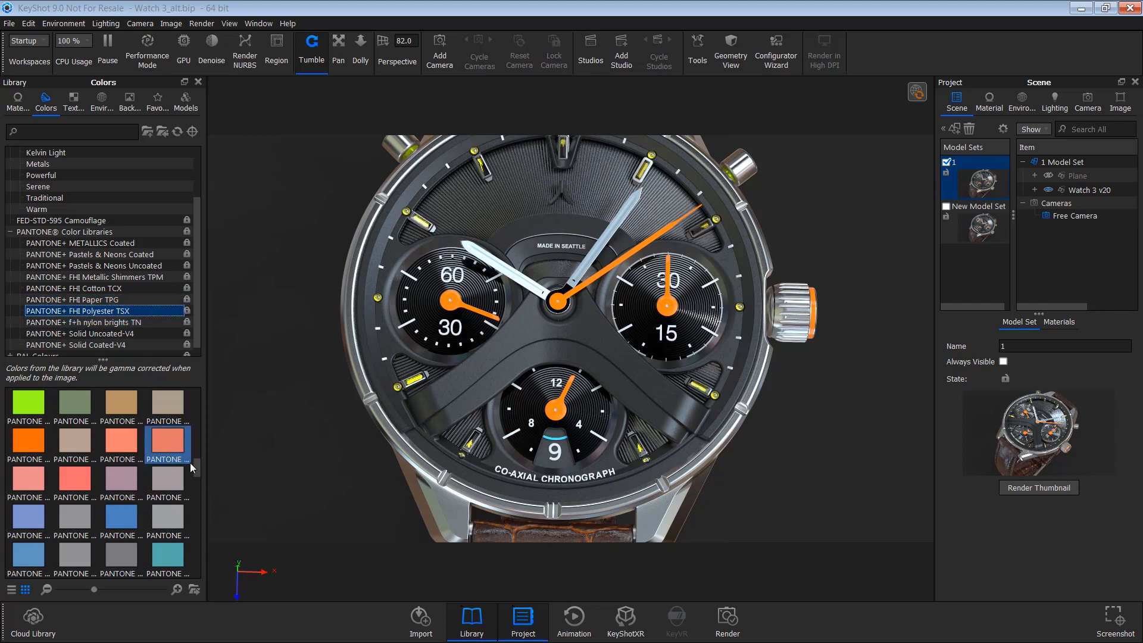
pyautogui.moveTo(193, 465); pyautogui.dragTo(184, 506)
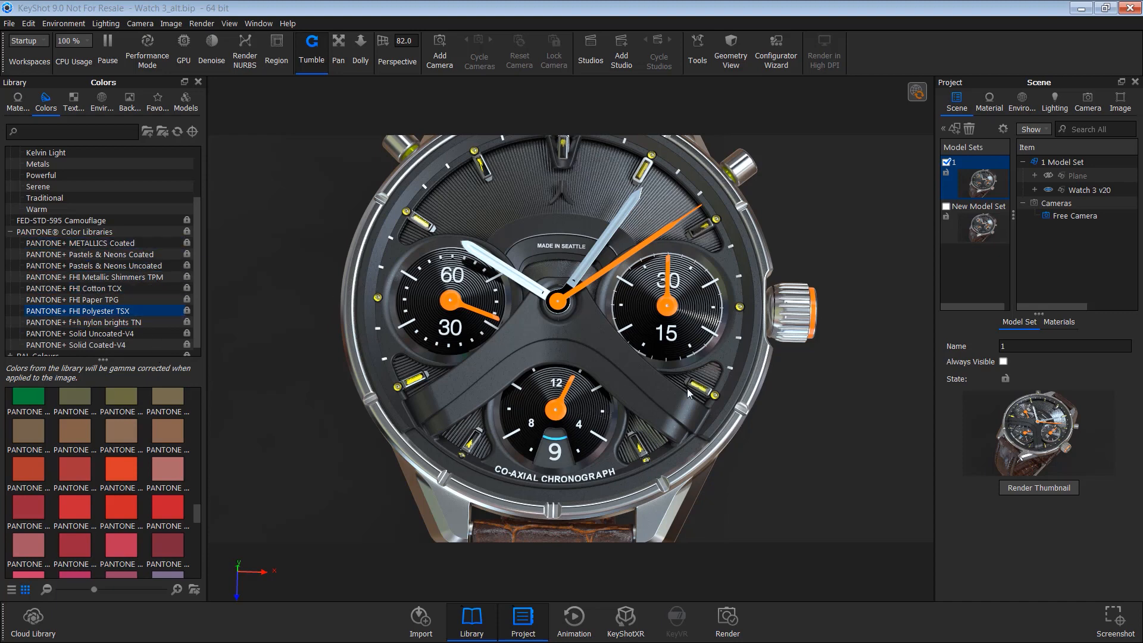
# Step: Look through the PANTONE+ METALLICS Coated swatches and compare them with an angled close-up of the watch dial
pyautogui.click(134, 245)
pyautogui.scroll(10, 114, 509)
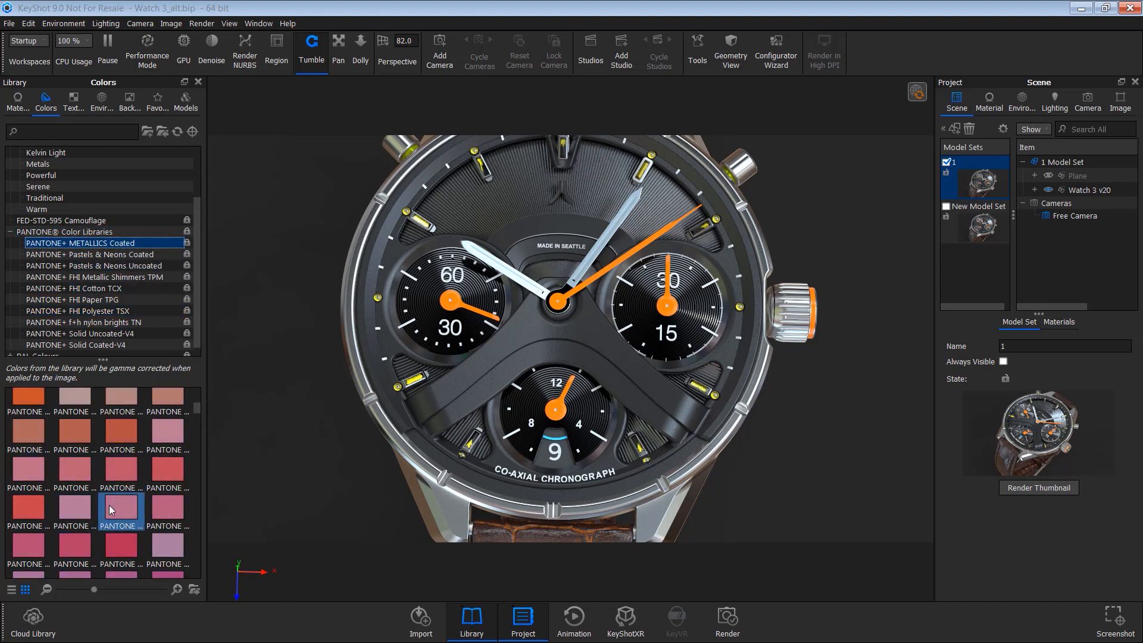
pyautogui.moveTo(648, 399); pyautogui.dragTo(587, 405)
pyautogui.scroll(2, 587, 405)
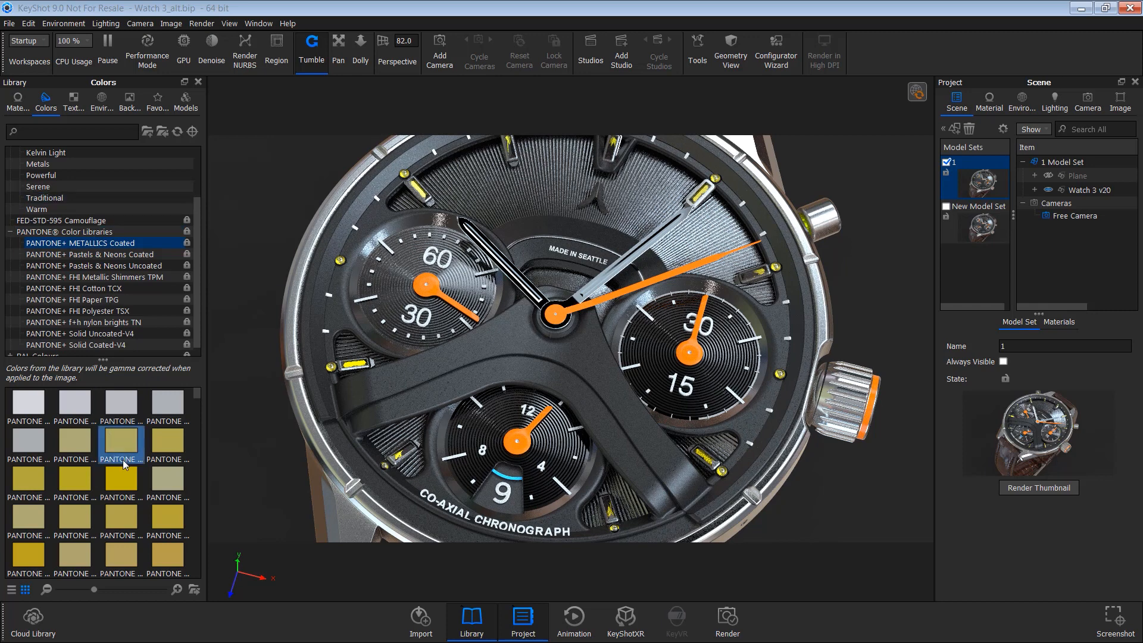
pyautogui.scroll(-10, 122, 453)
pyautogui.scroll(-15, 124, 462)
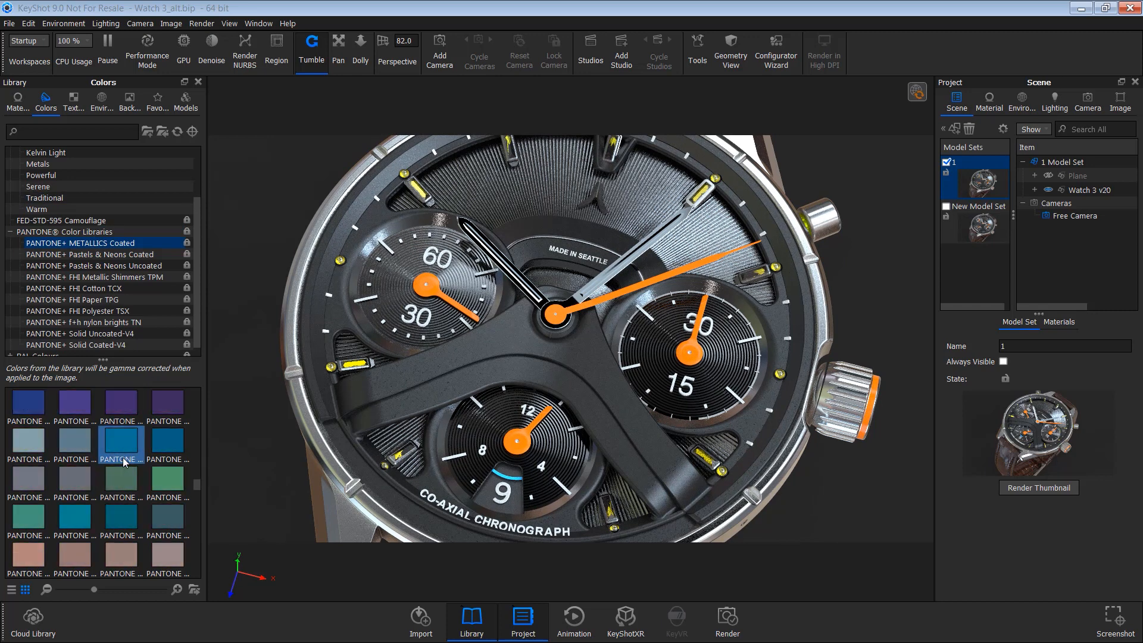
pyautogui.scroll(-5, 124, 462)
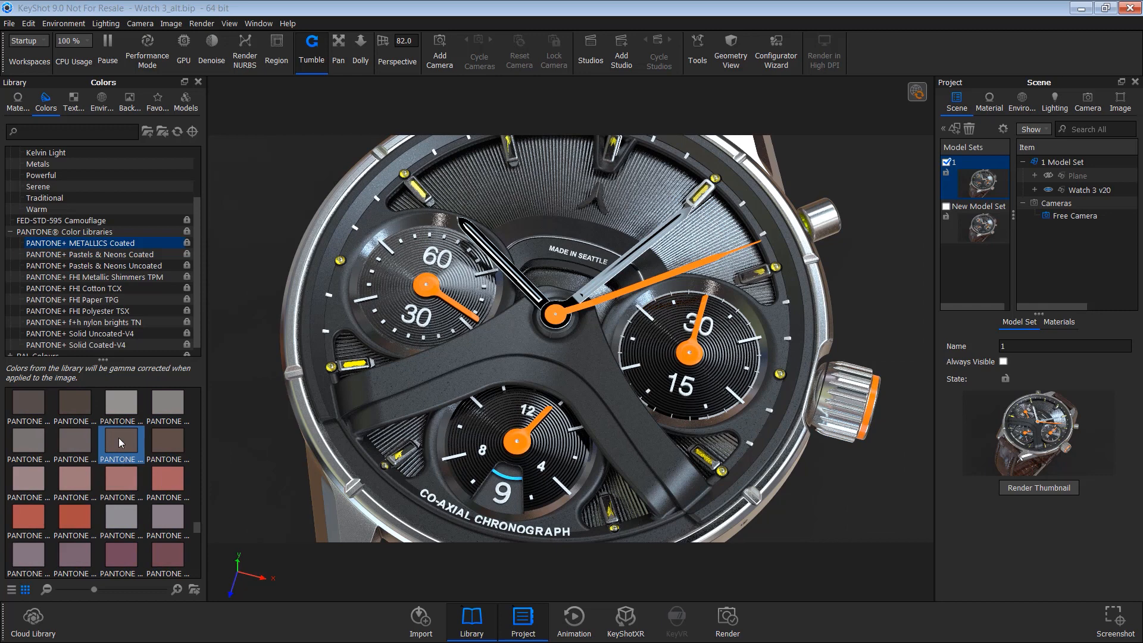
# Step: Check the PANTONE+ Pastels & Neons Coated, Uncoated and FHI Cotton TCX libraries, settling on PANTONE+ FHI Metallic Shimmers TPM
pyautogui.click(94, 255)
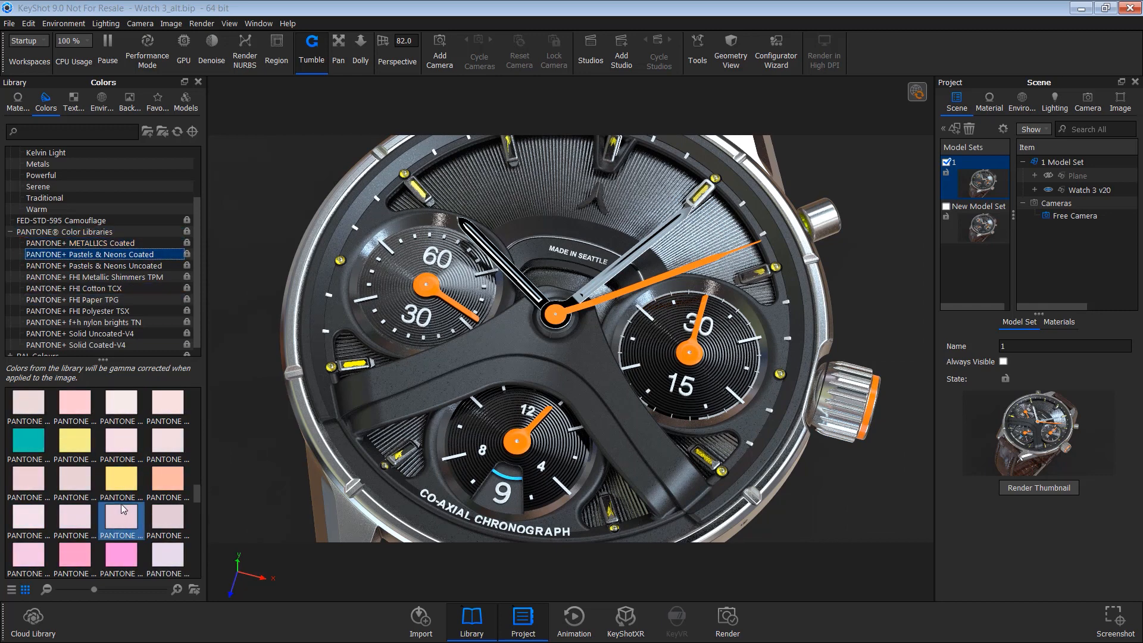
pyautogui.click(110, 267)
pyautogui.click(105, 278)
pyautogui.click(98, 290)
pyautogui.click(95, 277)
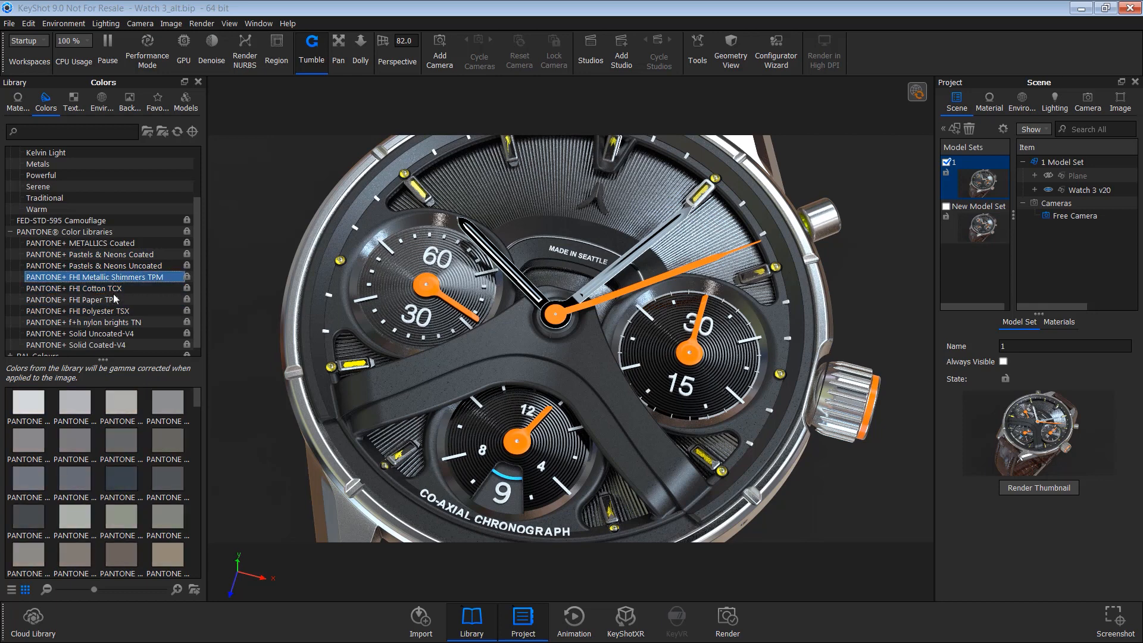
pyautogui.moveTo(125, 481)
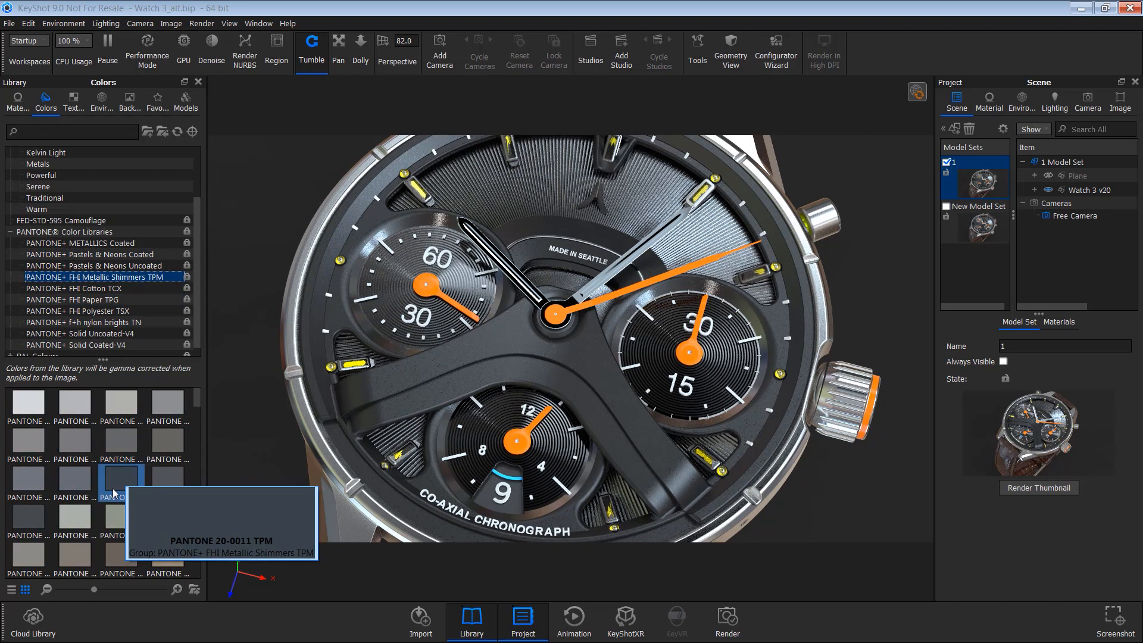
# Step: Try PANTONE 20-0011 TPM, a blue-grey and a slate blue from the Metallic Shimmers library on the watch's subdials
pyautogui.moveTo(135, 477); pyautogui.dragTo(453, 281)
pyautogui.moveTo(28, 480); pyautogui.dragTo(466, 279)
pyautogui.click(48, 521)
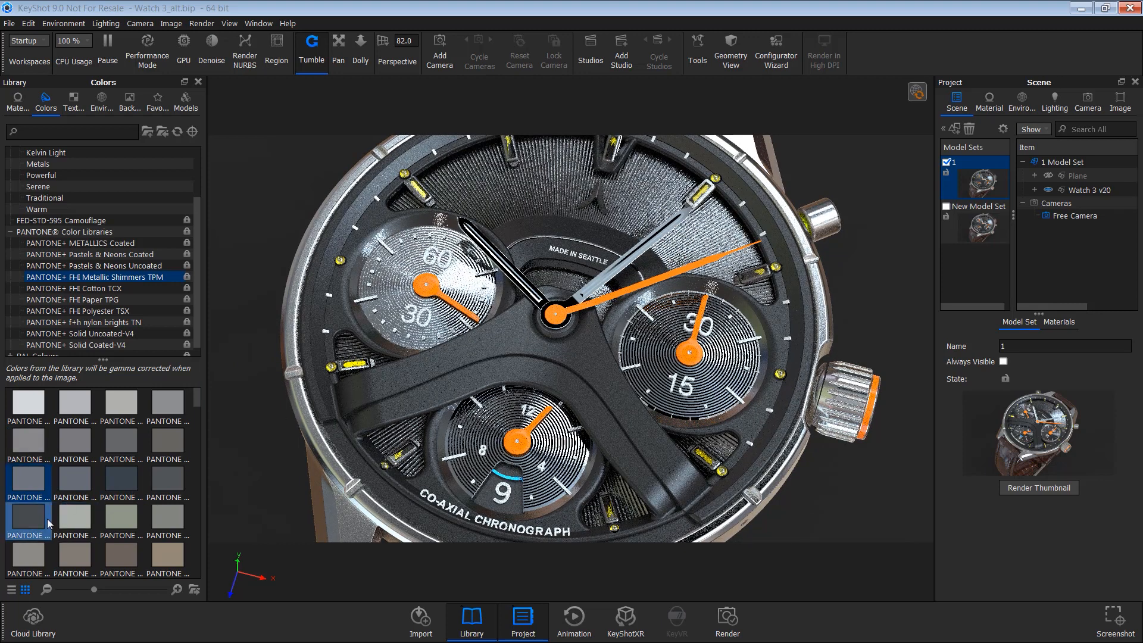
pyautogui.scroll(-10, 77, 512)
pyautogui.moveTo(167, 555); pyautogui.dragTo(395, 267)
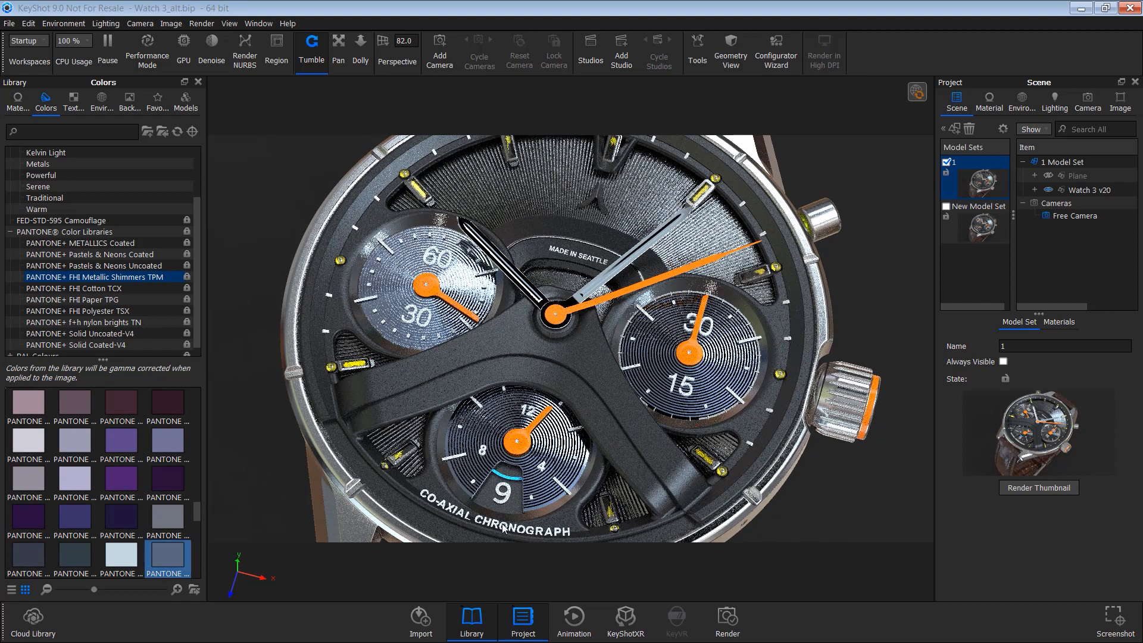
# Step: Cancel naming a new color and apply a near-black PANTONE+ FHI Metallic Shimmers TPM shade to the watch's subdials
pyautogui.moveTo(60, 559)
pyautogui.mouseDown()
pyautogui.moveTo(437, 396)
pyautogui.moveTo(137, 549)
pyautogui.moveTo(53, 551)
pyautogui.mouseUp()
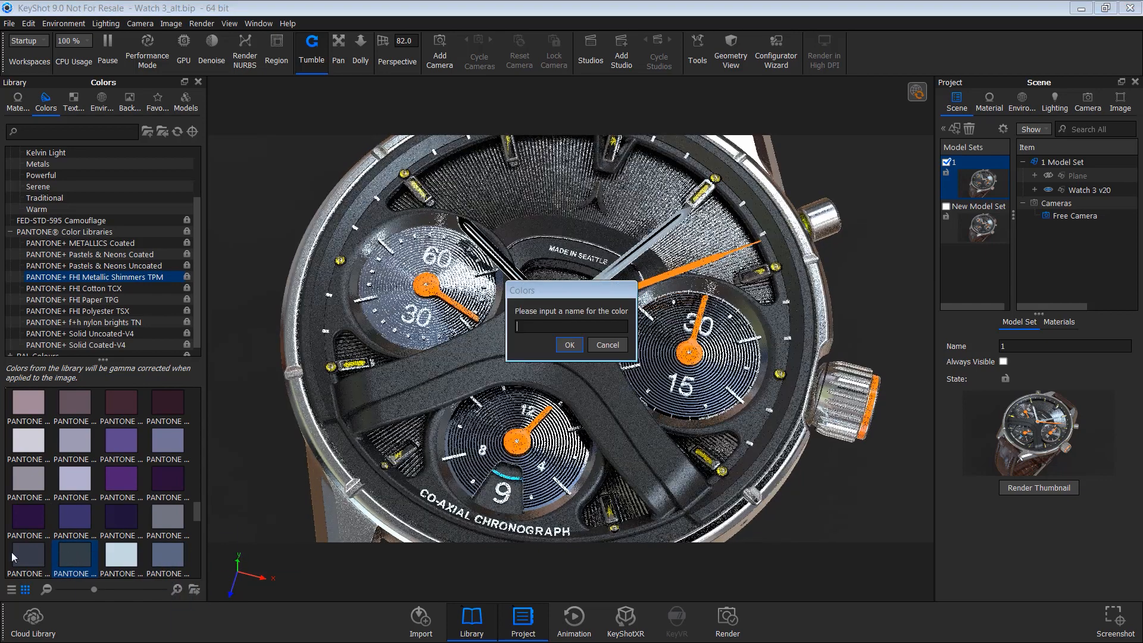
pyautogui.click(608, 345)
pyautogui.scroll(-5, 86, 558)
pyautogui.moveTo(87, 558); pyautogui.dragTo(476, 310)
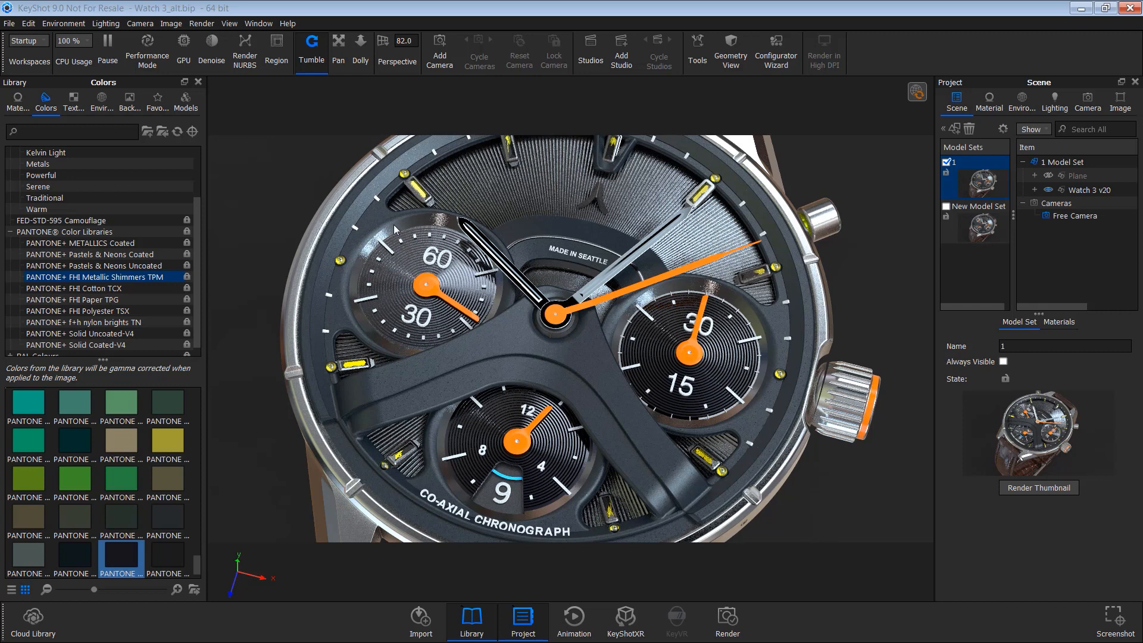
pyautogui.scroll(5, 96, 483)
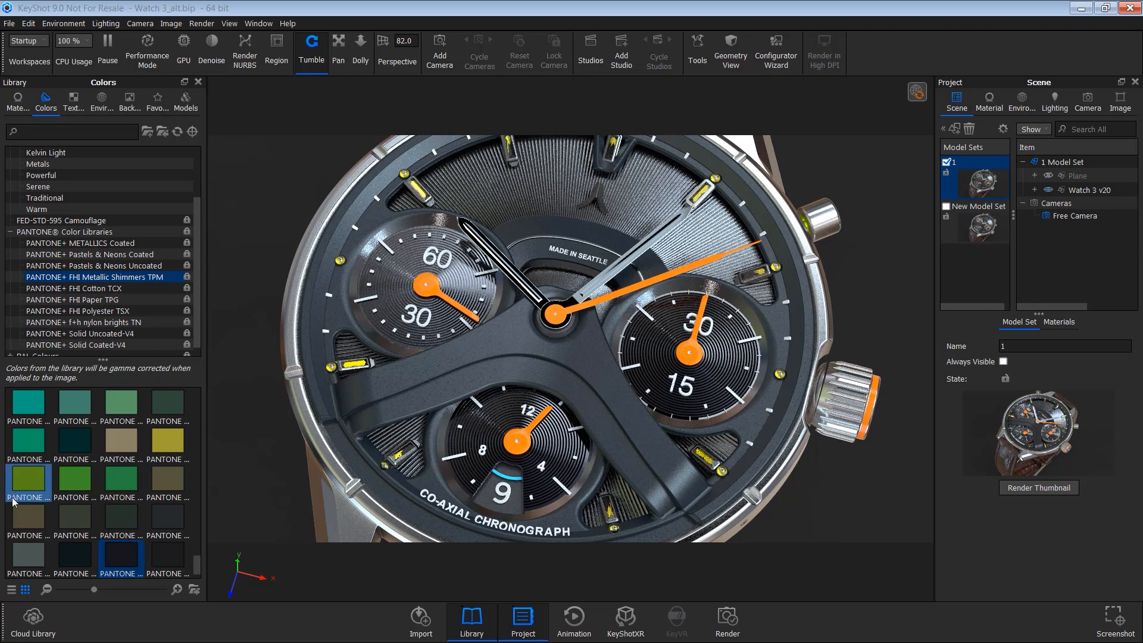
pyautogui.click(159, 486)
pyautogui.moveTo(160, 486)
pyautogui.mouseDown()
pyautogui.moveTo(401, 224)
pyautogui.moveTo(158, 442)
pyautogui.moveTo(166, 486)
pyautogui.mouseUp()
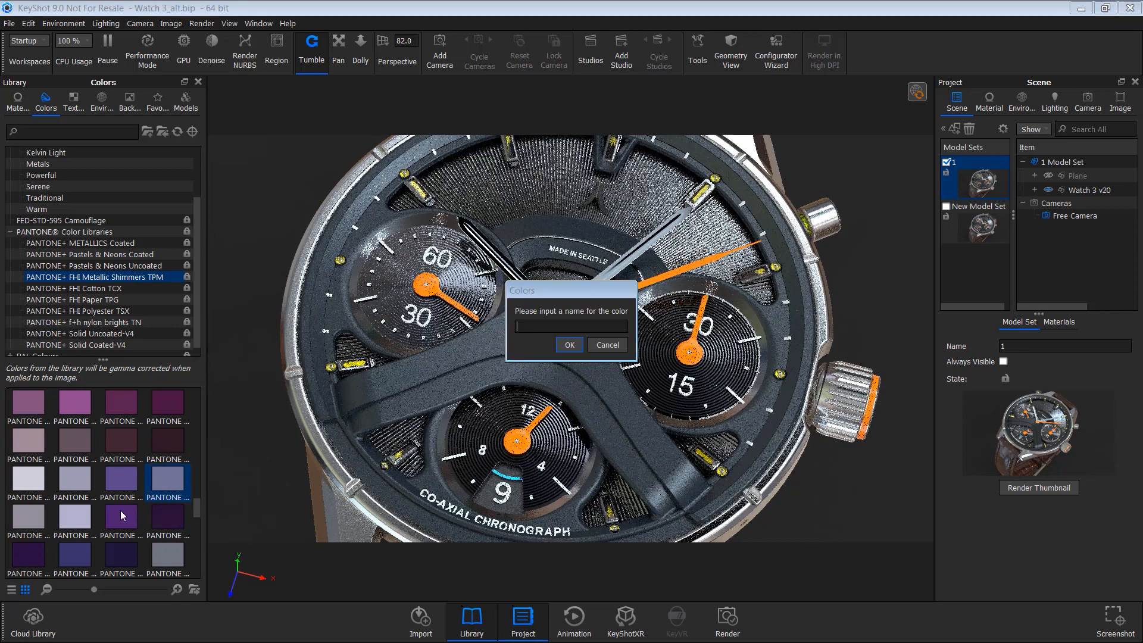
pyautogui.click(607, 345)
# Step: Apply the muted grey-mauve PANTONE+ FHI Metallic Shimmers TPM swatch to the watch's subdials and view them at an angle
pyautogui.click(121, 516)
pyautogui.moveTo(18, 511); pyautogui.dragTo(420, 224)
pyautogui.moveTo(512, 297); pyautogui.dragTo(437, 456)
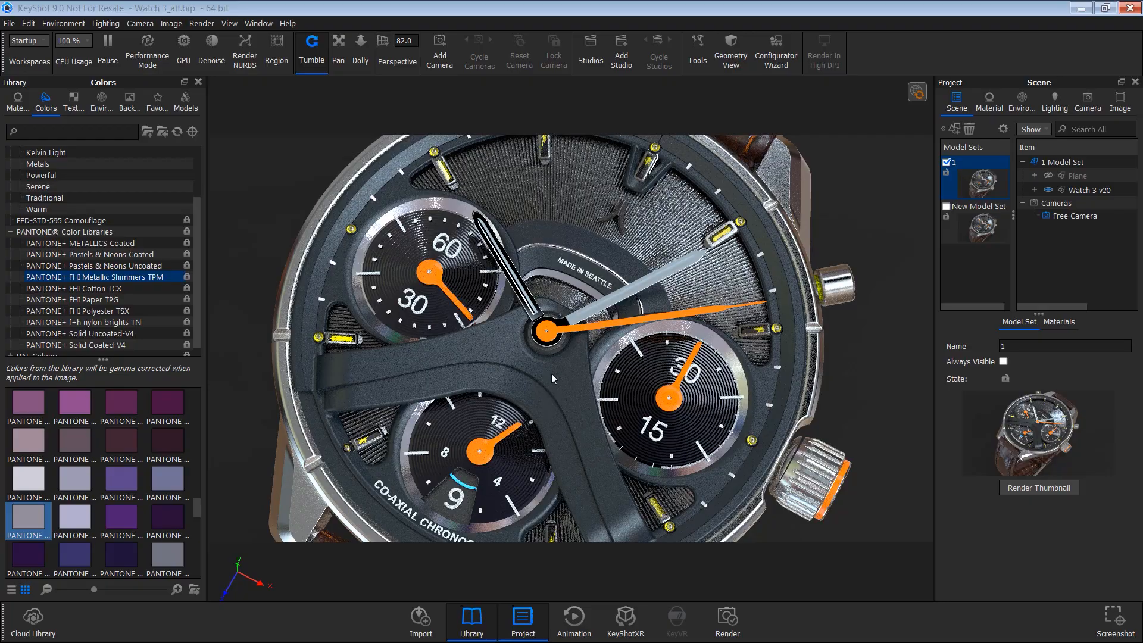
pyautogui.moveTo(564, 342); pyautogui.dragTo(737, 422)
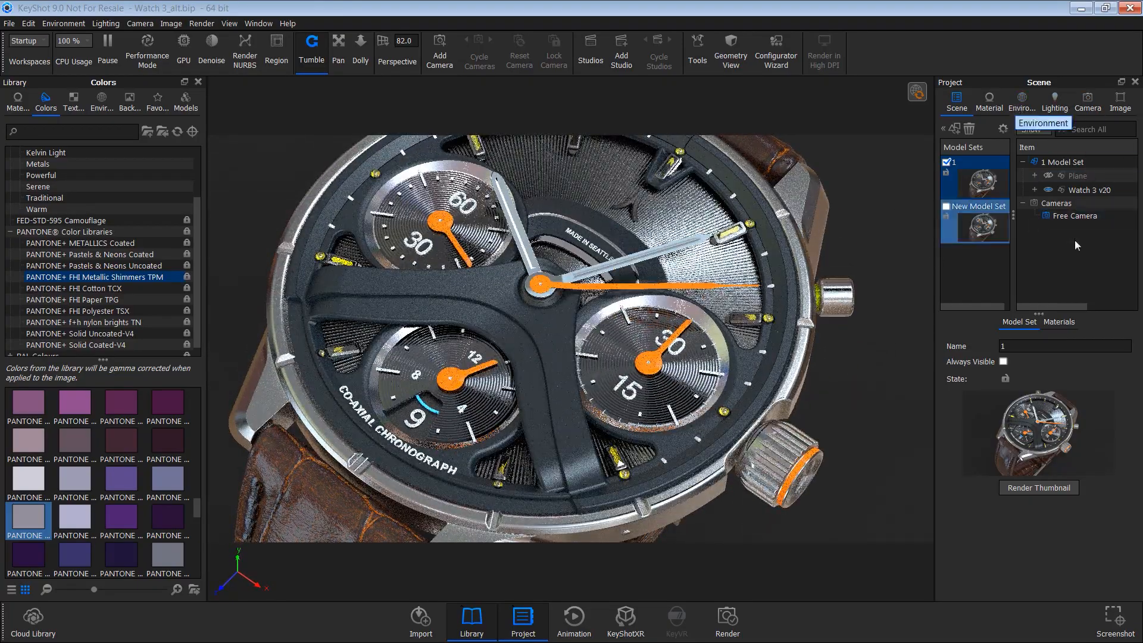
# Step: Look over the environment's HDRI light pins and compare the shading of the dial from steep and top-down angles
pyautogui.click(1012, 111)
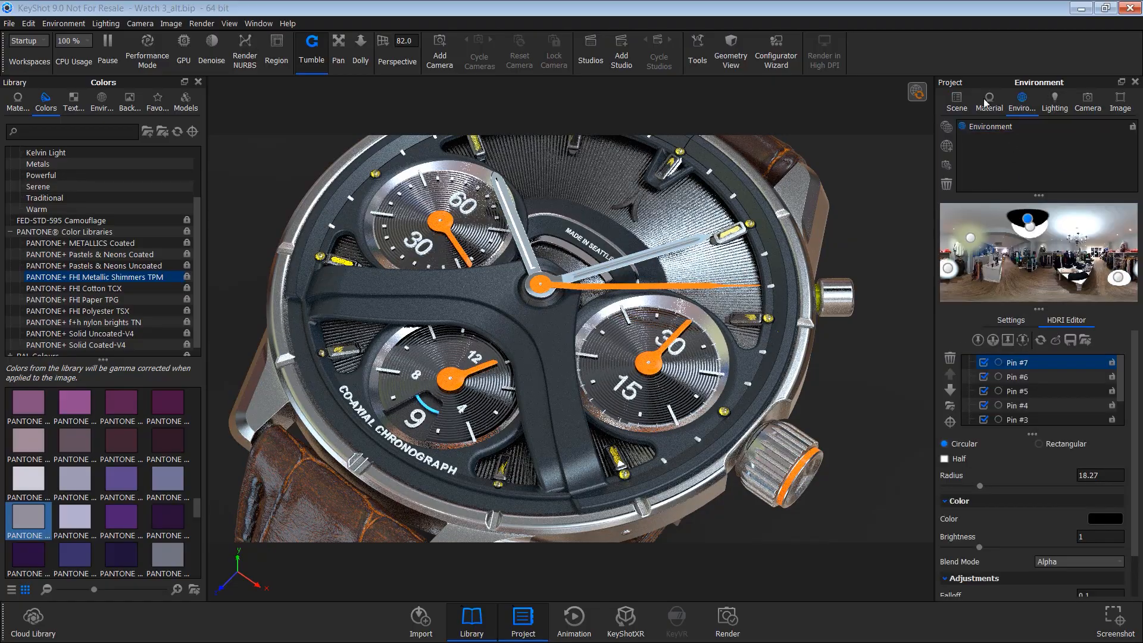
pyautogui.click(960, 105)
pyautogui.moveTo(383, 310); pyautogui.dragTo(649, 423)
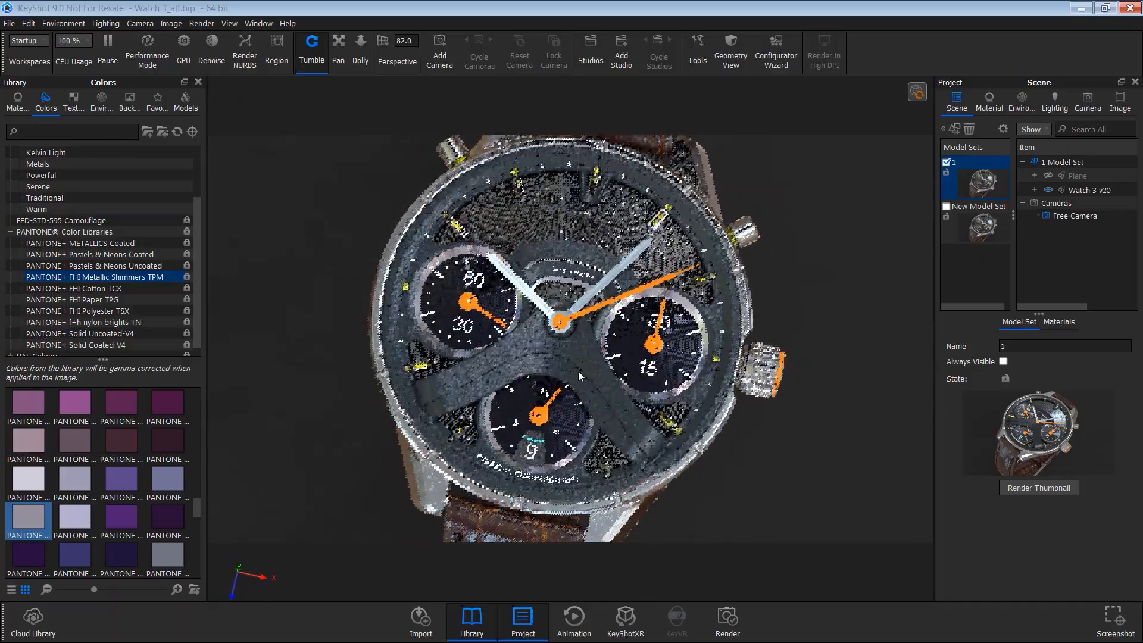
pyautogui.moveTo(559, 256); pyautogui.dragTo(576, 298, button='middle')
pyautogui.scroll(3, 576, 297)
pyautogui.moveTo(576, 298); pyautogui.dragTo(588, 360)
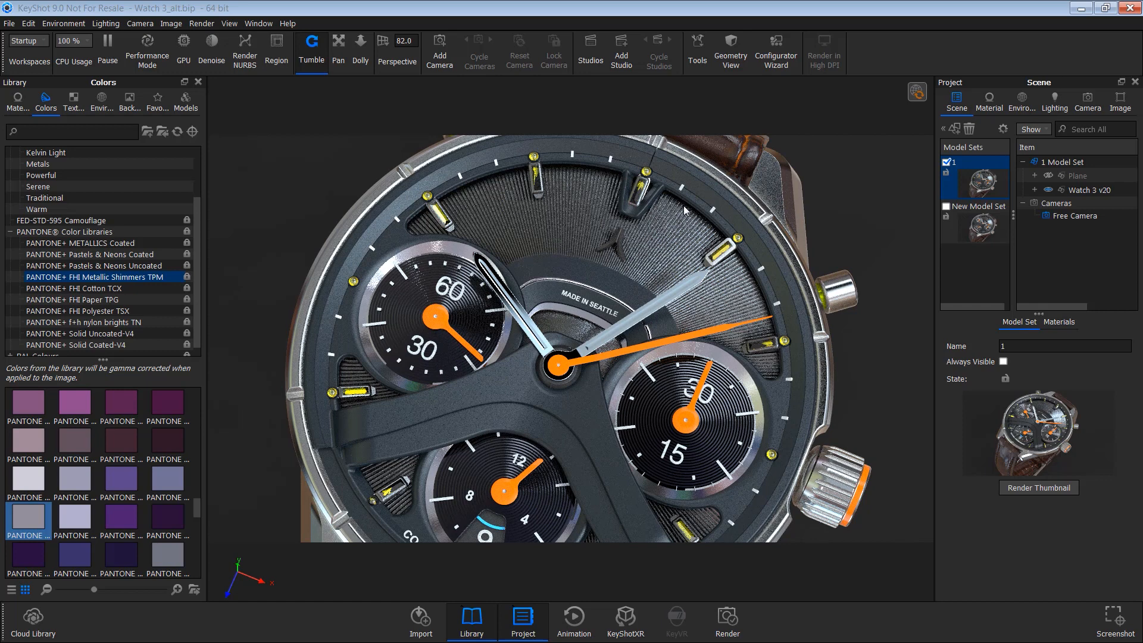
# Step: Bring up the scene's lighting settings and switch the real-time view to GPU rendering
pyautogui.click(1021, 101)
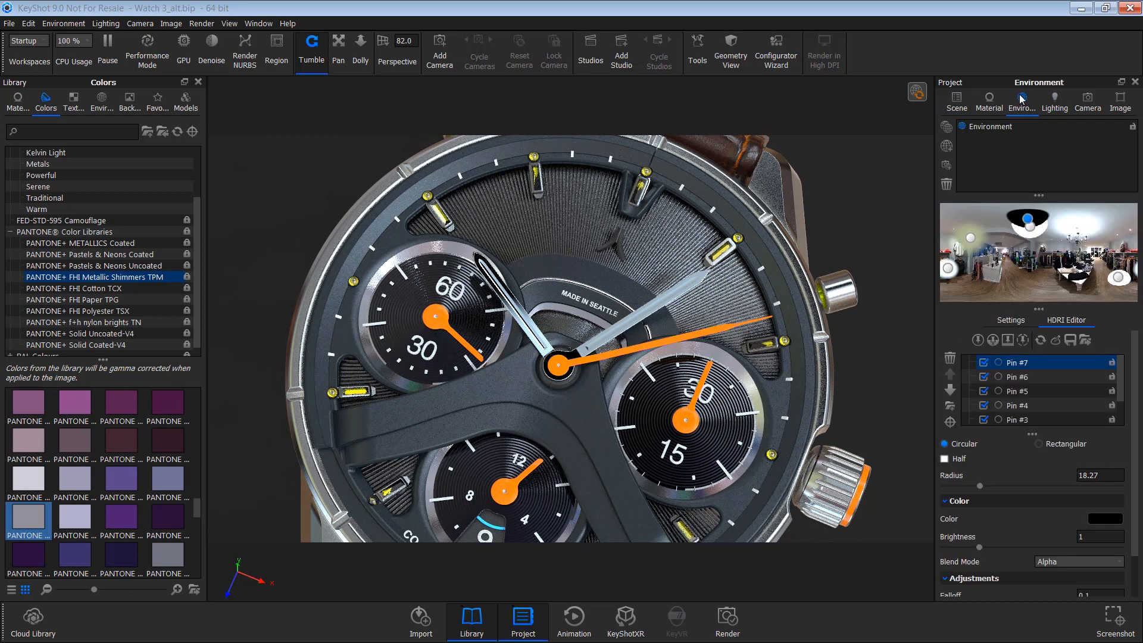
pyautogui.click(1055, 103)
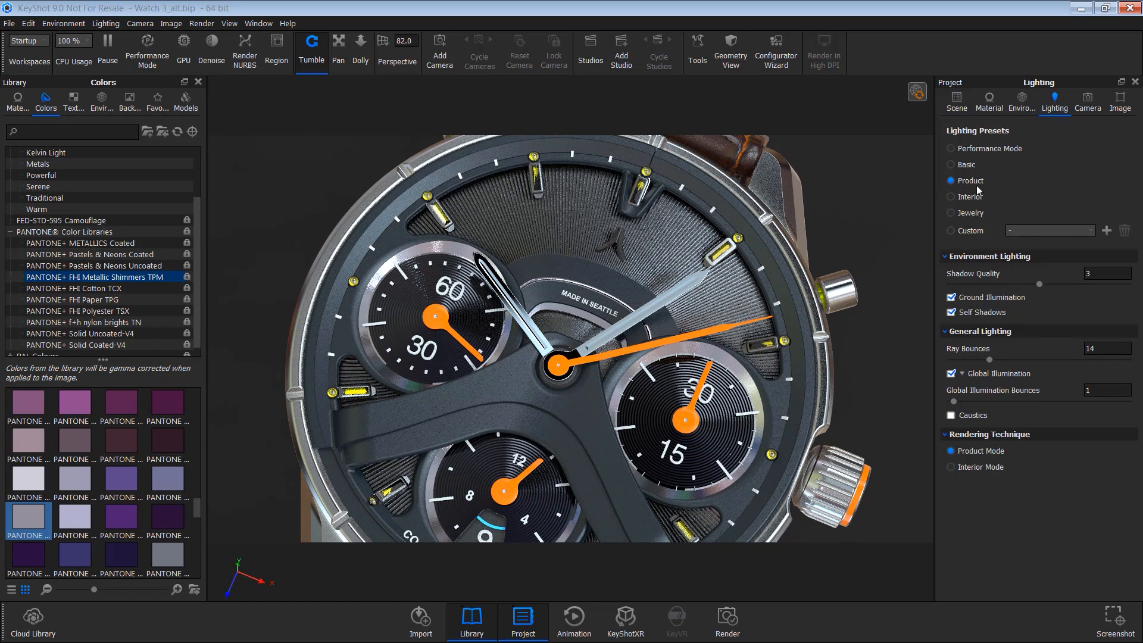
pyautogui.click(186, 43)
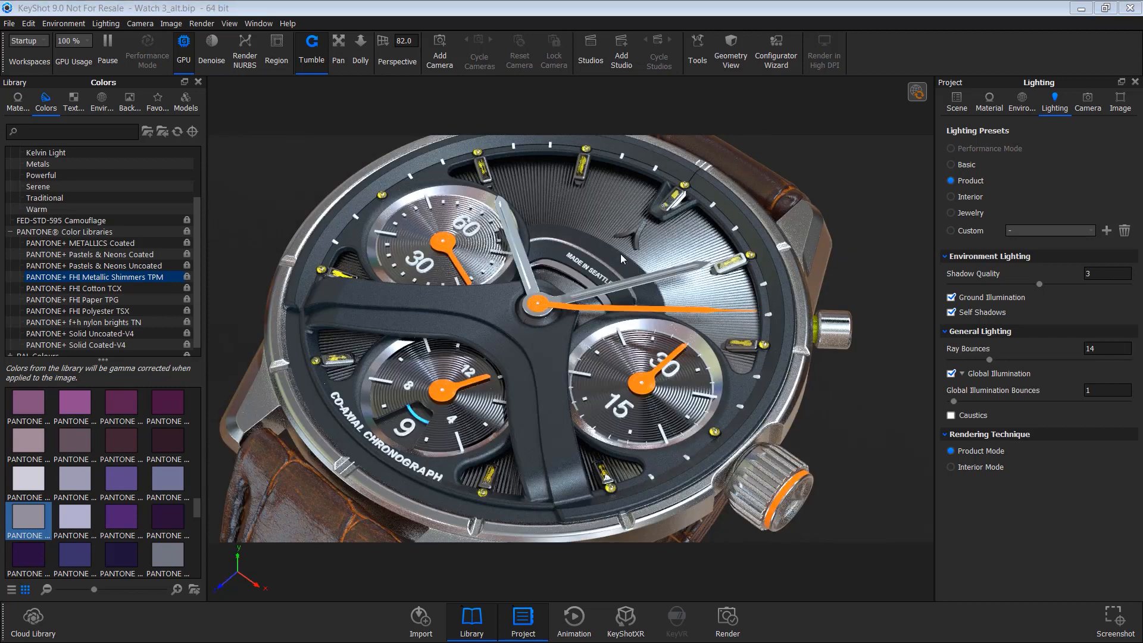
pyautogui.moveTo(532, 347); pyautogui.dragTo(595, 255)
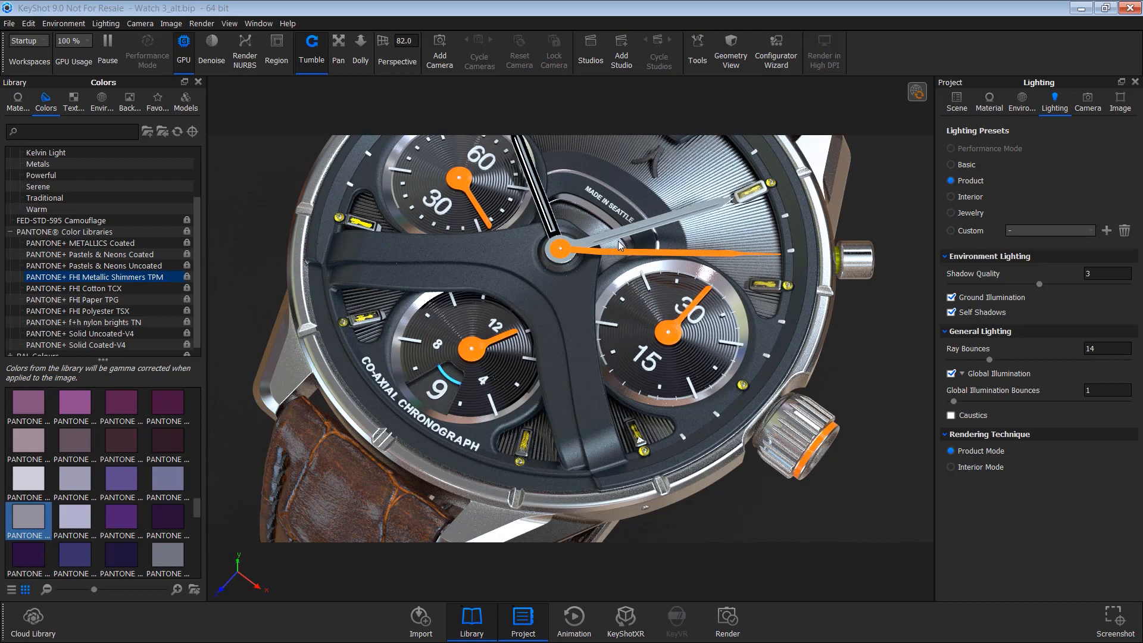
pyautogui.moveTo(595, 322); pyautogui.dragTo(597, 348)
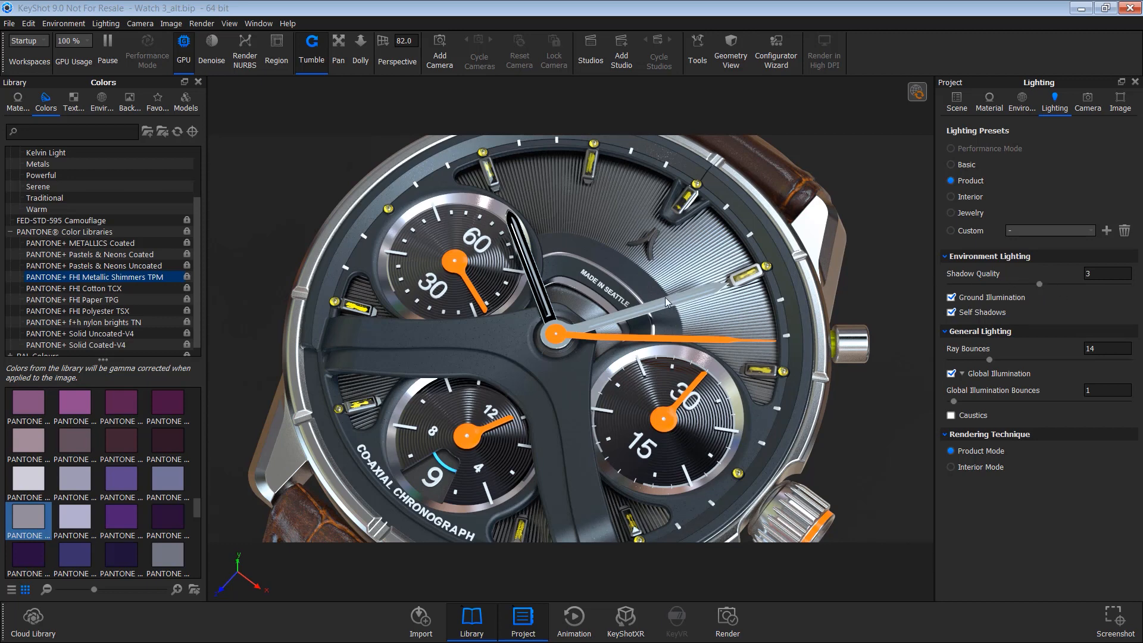
# Step: Reduce the lighting quality by setting Shadow Quality to 1 and Ray Bounces to 2
pyautogui.click(1096, 274)
pyautogui.write('1')
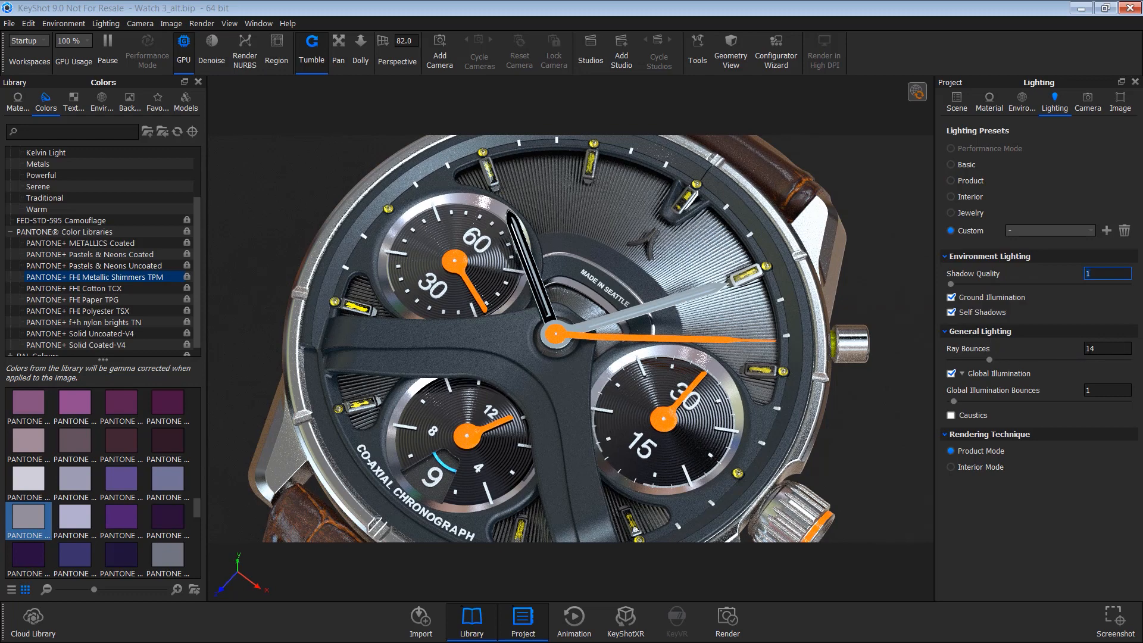
pyautogui.press('Tab')
pyautogui.write('2')
pyautogui.press('Return')
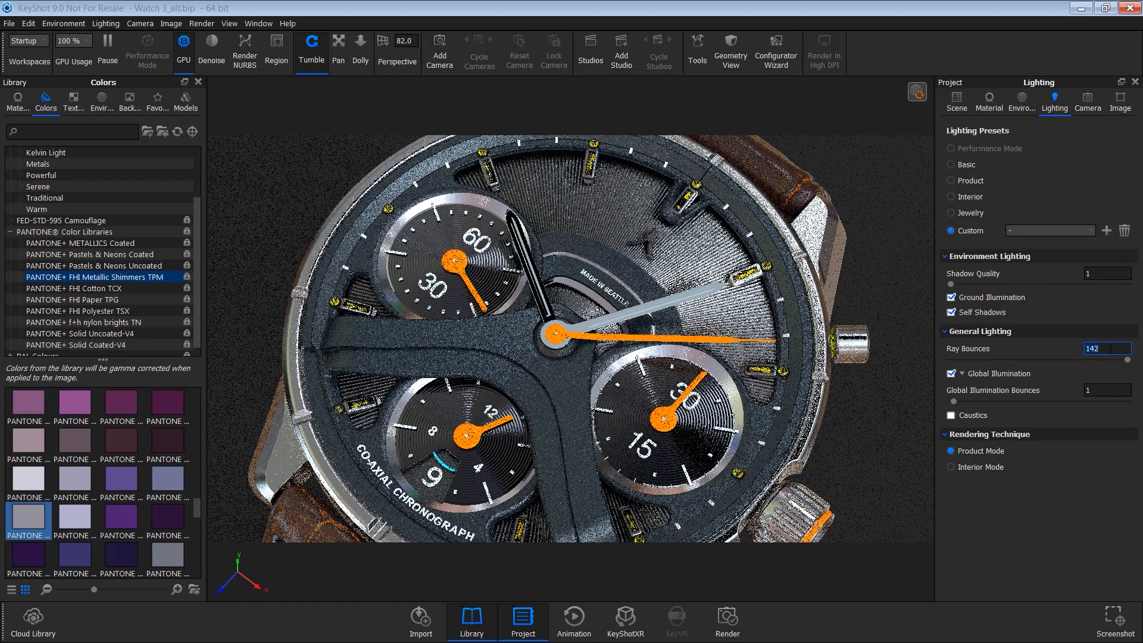
pyautogui.write('2')
pyautogui.press('Return')
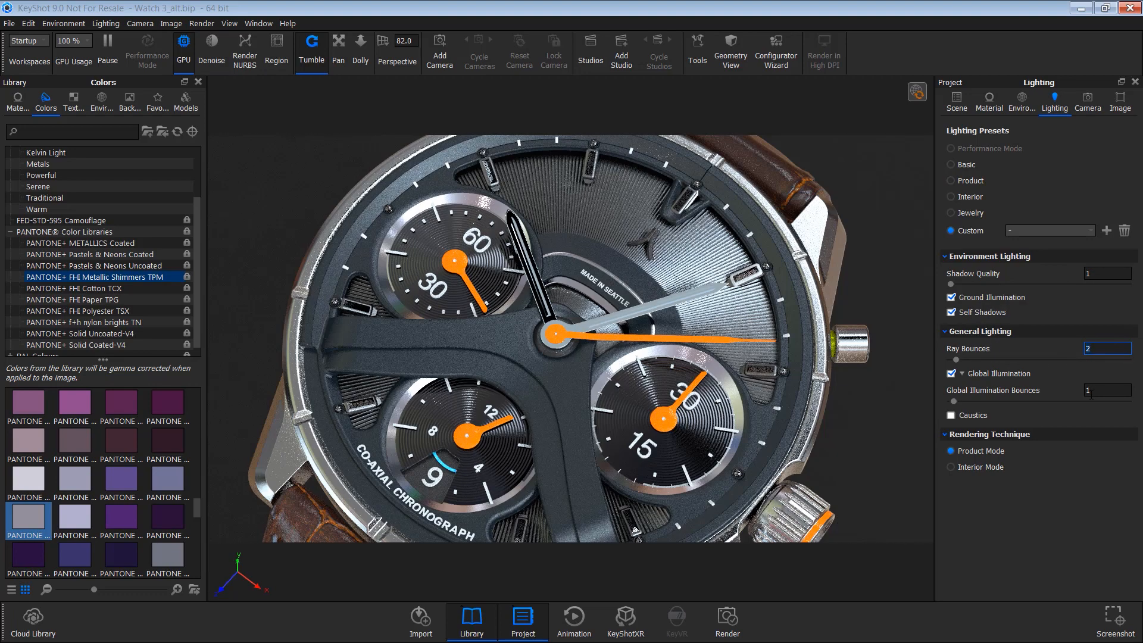
# Step: Inspect the watch's case, strap and dial from several angles and browse the Metallic Shimmers swatches from neutrals to yellows
pyautogui.moveTo(701, 387); pyautogui.dragTo(646, 235)
pyautogui.moveTo(574, 381); pyautogui.dragTo(576, 299, button='middle')
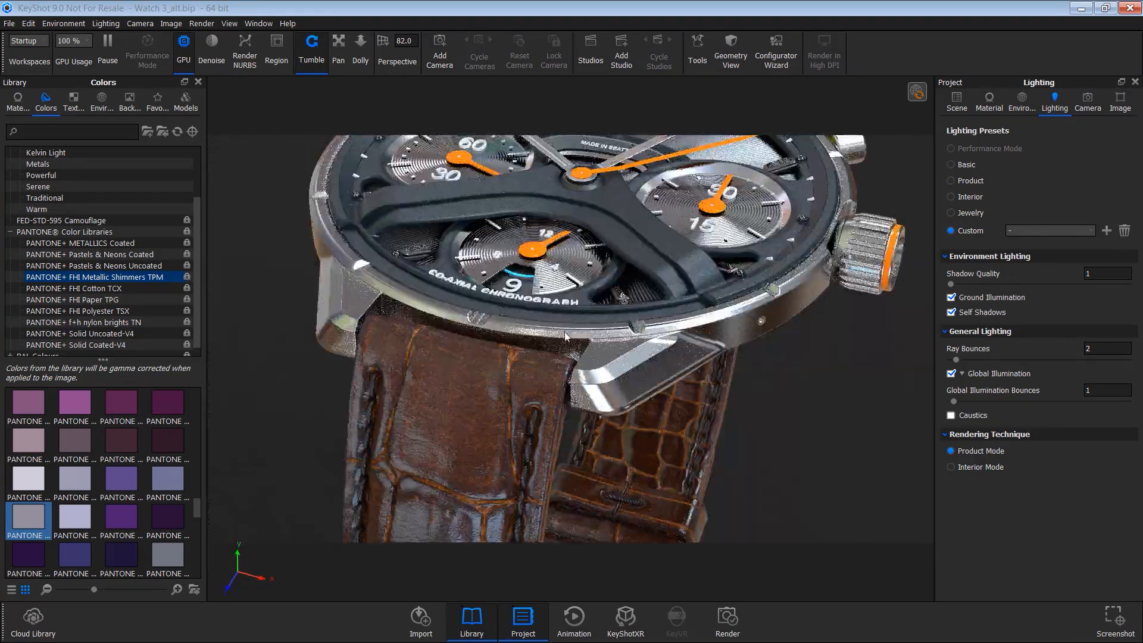
pyautogui.moveTo(578, 286); pyautogui.dragTo(573, 341)
pyautogui.moveTo(602, 315); pyautogui.dragTo(599, 342, button='middle')
pyautogui.moveTo(599, 342); pyautogui.dragTo(573, 366)
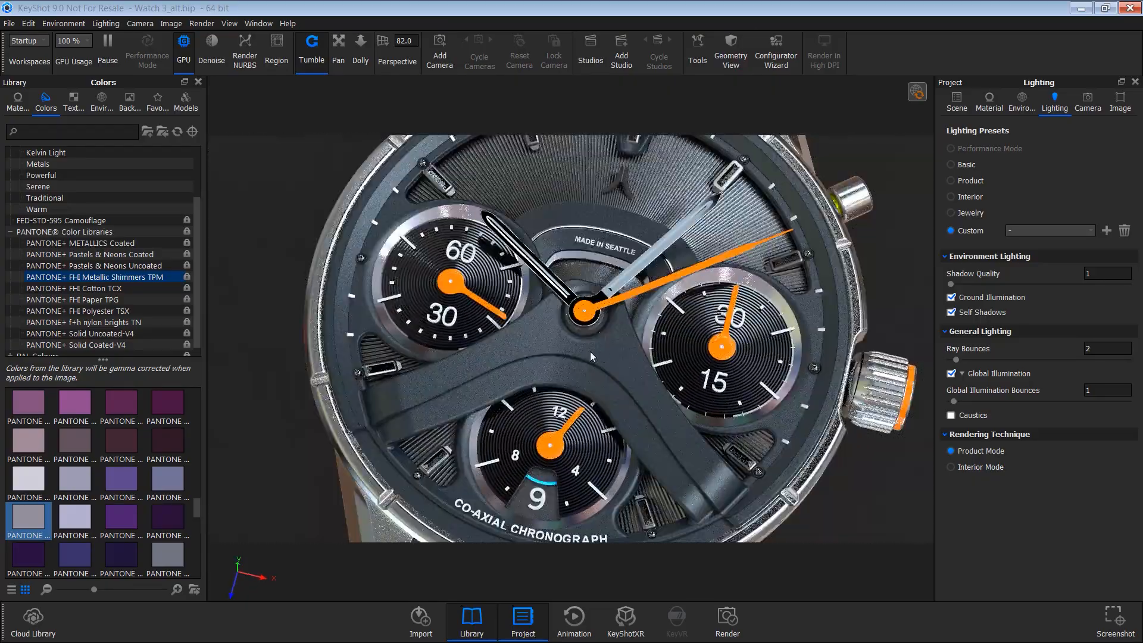
pyautogui.moveTo(552, 309); pyautogui.dragTo(530, 316)
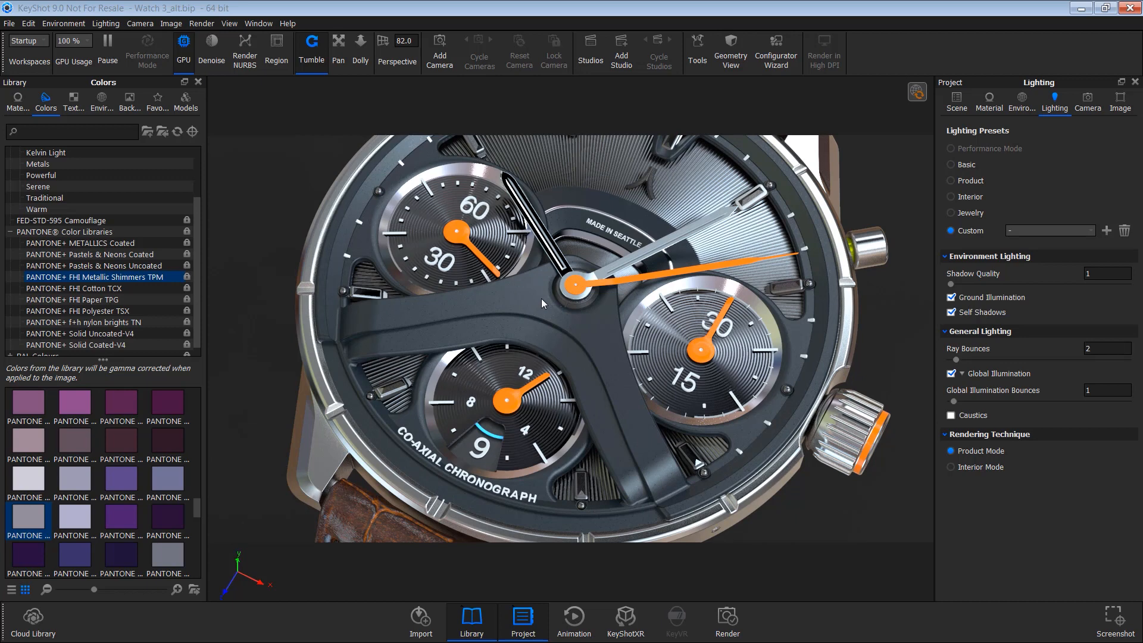
pyautogui.scroll(10, 72, 506)
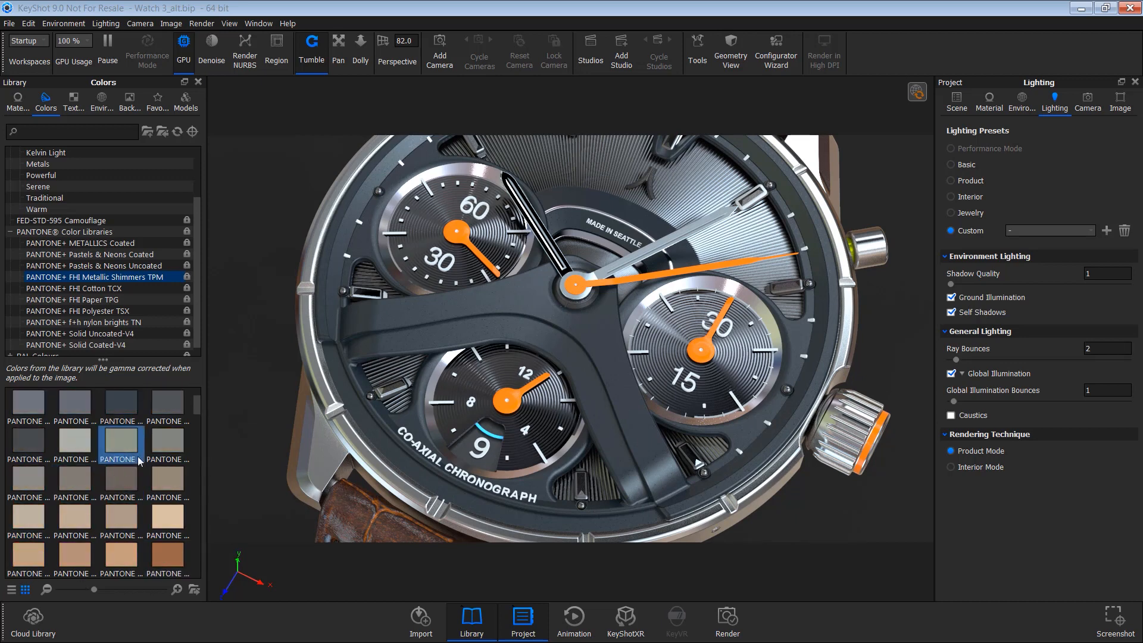
pyautogui.scroll(3, 140, 461)
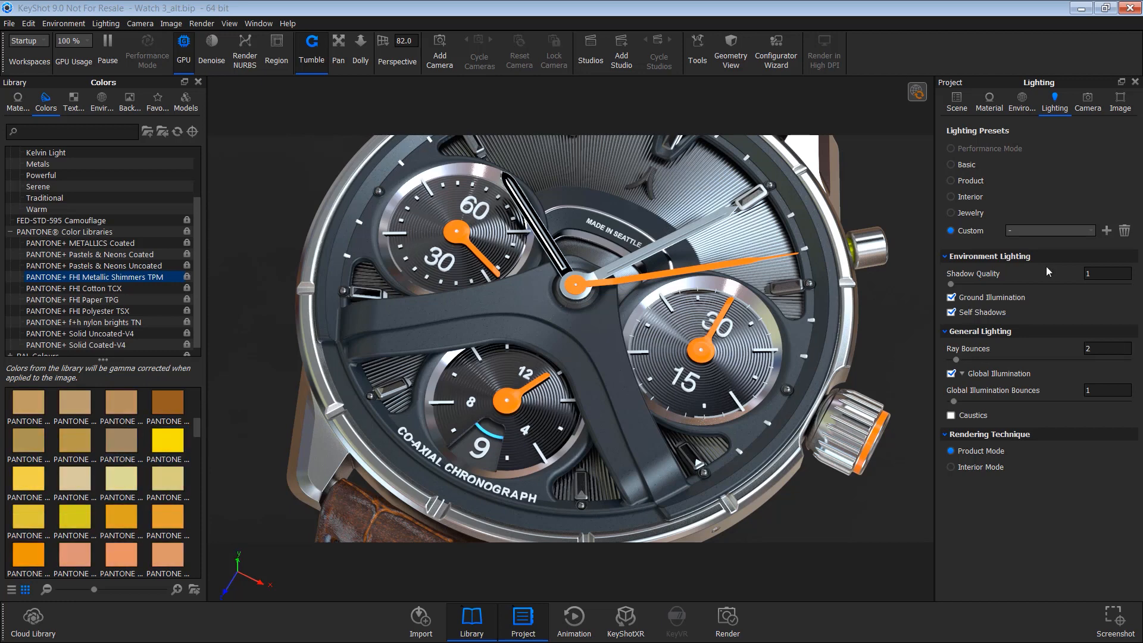
# Step: Edit the orange material of the watch hands and change its type from Paint to Metallic Paint
pyautogui.rightClick(599, 281)
pyautogui.click(635, 17)
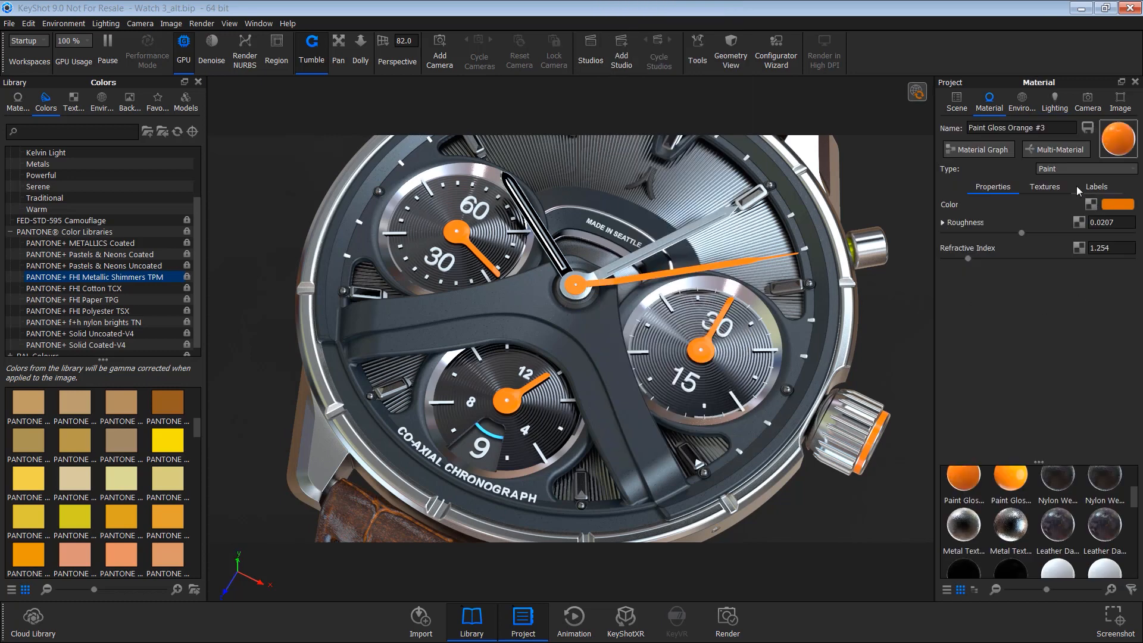
pyautogui.click(1059, 171)
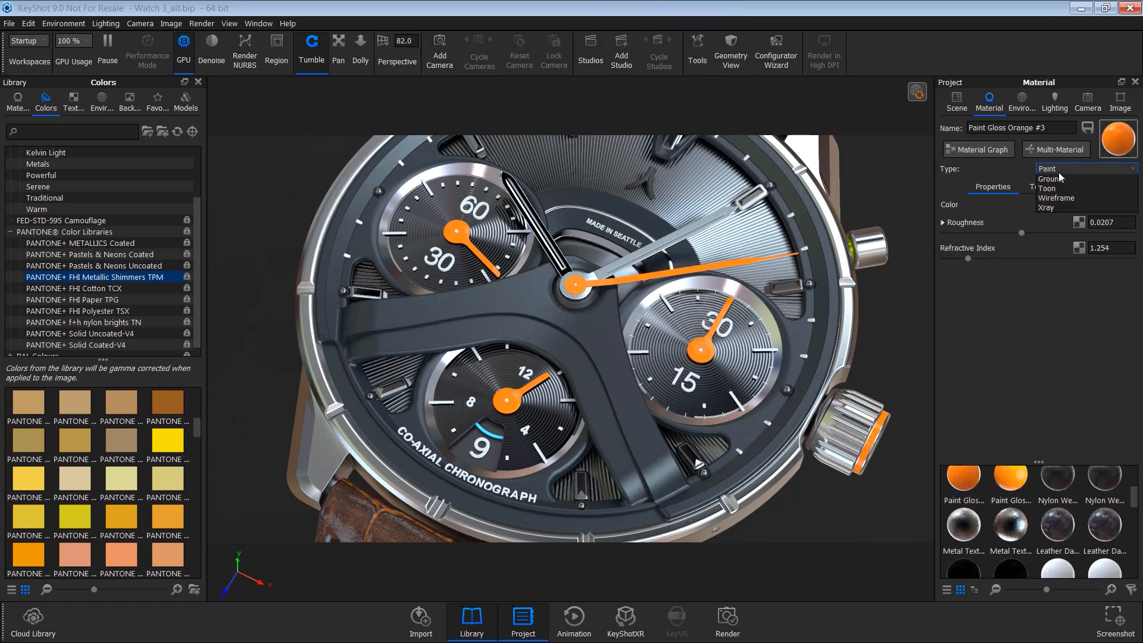
pyautogui.click(1089, 352)
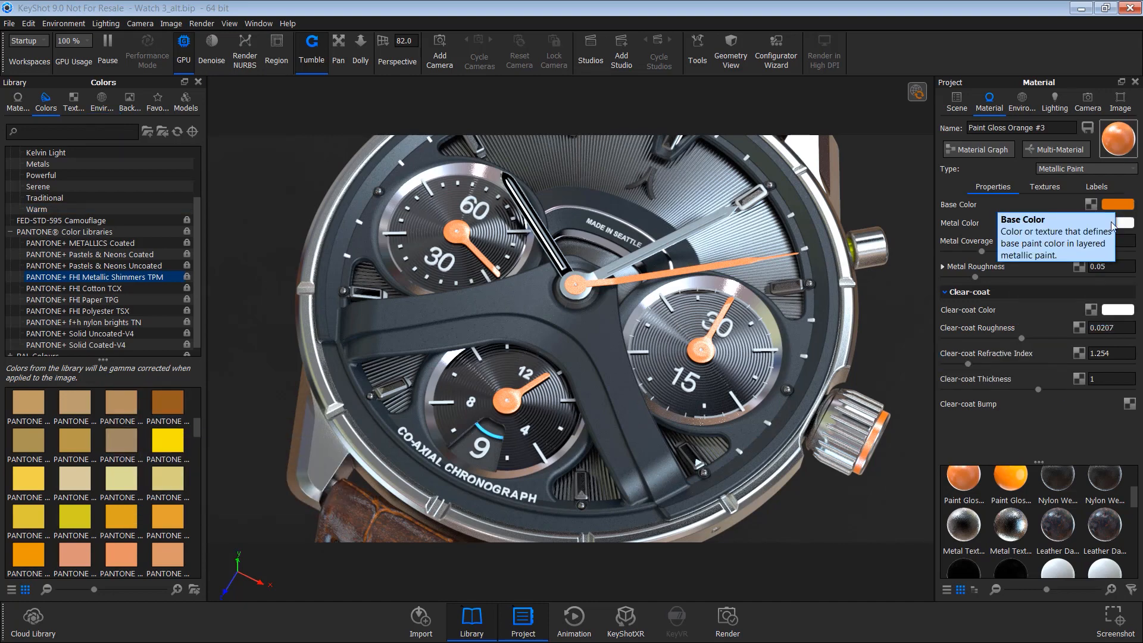
# Step: Try bright yellow and orange Metallic Shimmers swatches as the hands' Base Color, with a yellow-green Metal Color
pyautogui.moveTo(168, 441); pyautogui.dragTo(1122, 209)
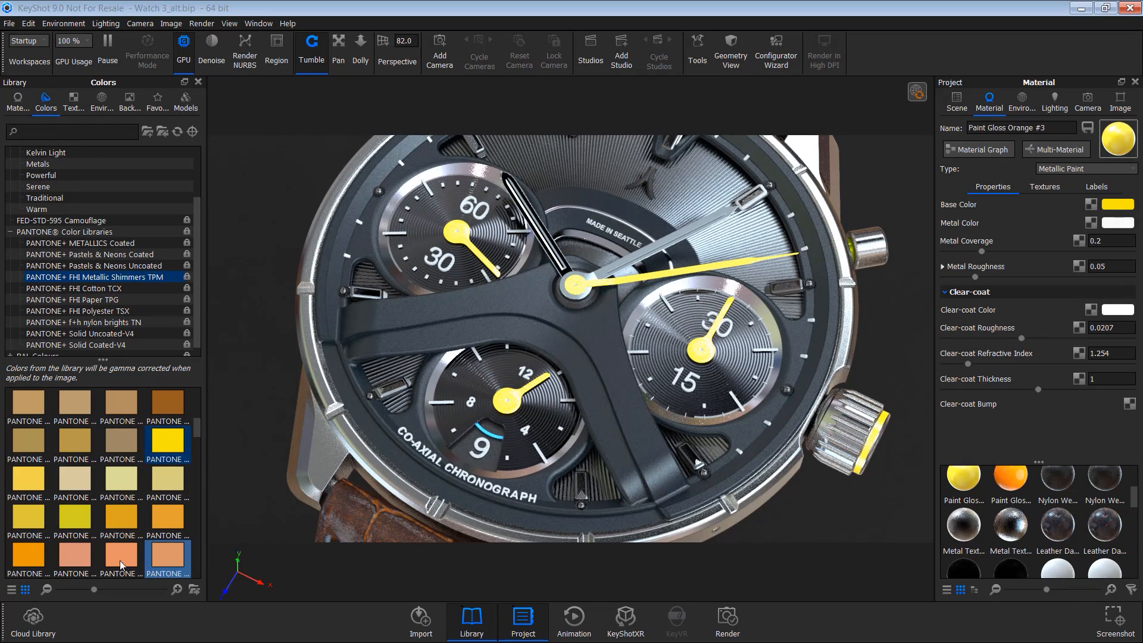
pyautogui.moveTo(75, 517); pyautogui.dragTo(1118, 223)
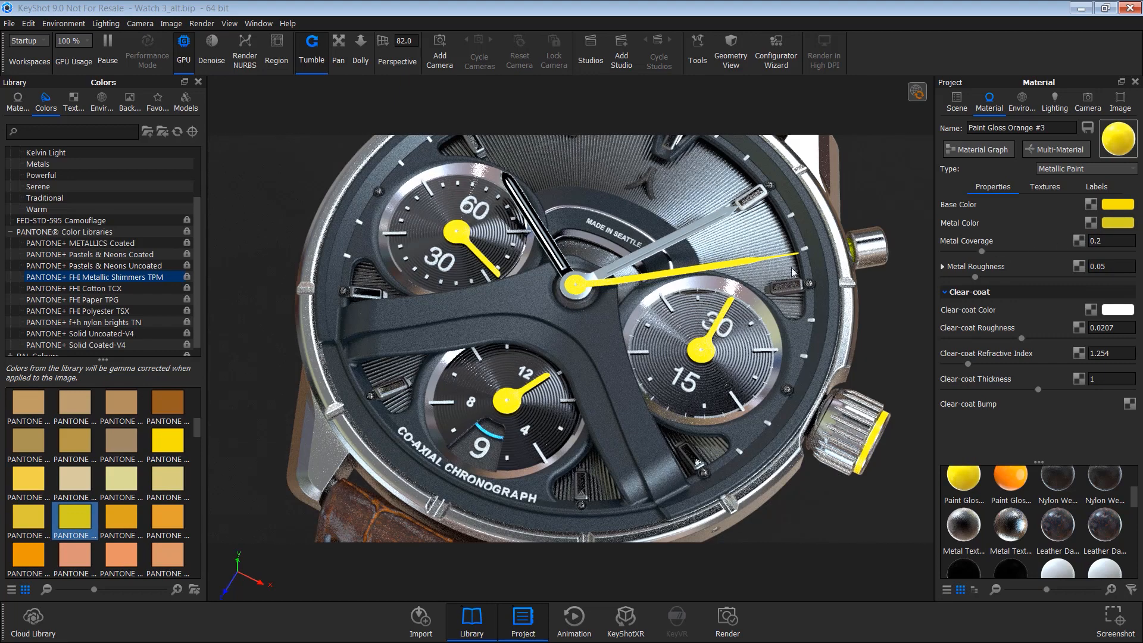
pyautogui.scroll(-5, 111, 422)
pyautogui.click(121, 441)
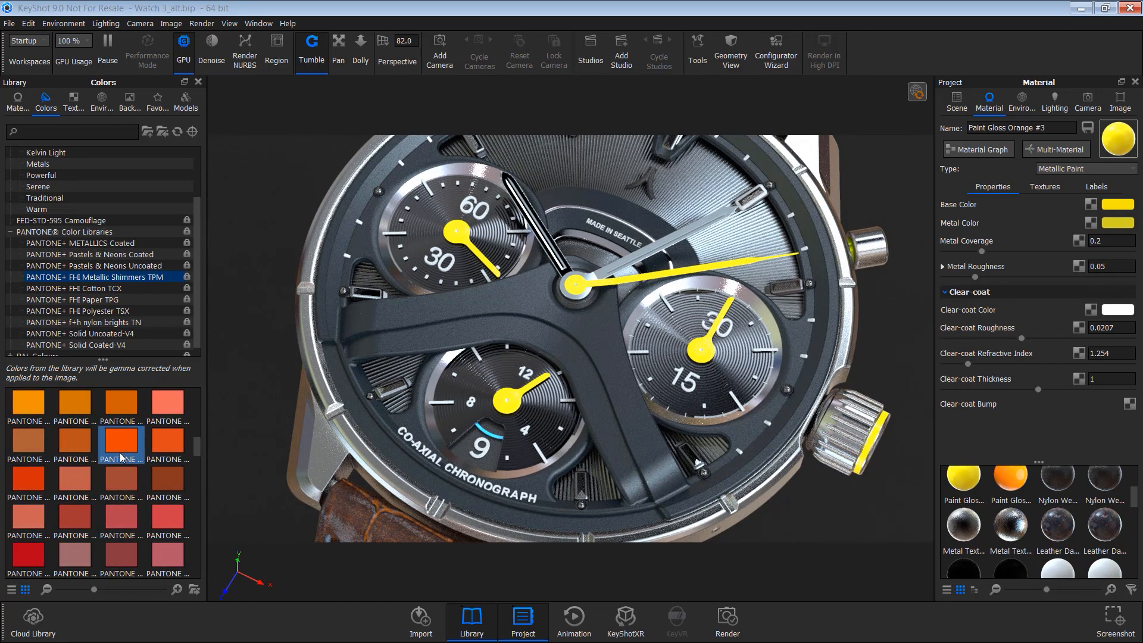
pyautogui.moveTo(28, 403); pyautogui.dragTo(1125, 209)
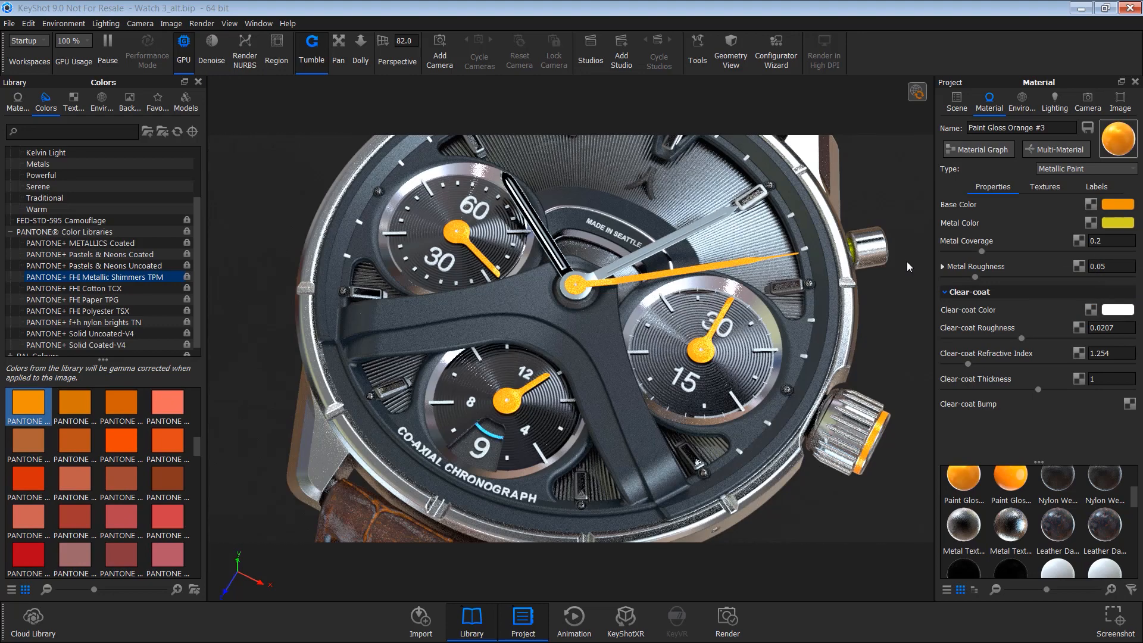
# Step: Give the hands' clear-coat an olive-yellow Metallic Shimmers color, with a thickness of 0.032 and a refractive index of 1.088
pyautogui.scroll(4, 132, 509)
pyautogui.scroll(-3, 134, 508)
pyautogui.scroll(3, 134, 508)
pyautogui.scroll(-6, 134, 508)
pyautogui.scroll(-6, 134, 508)
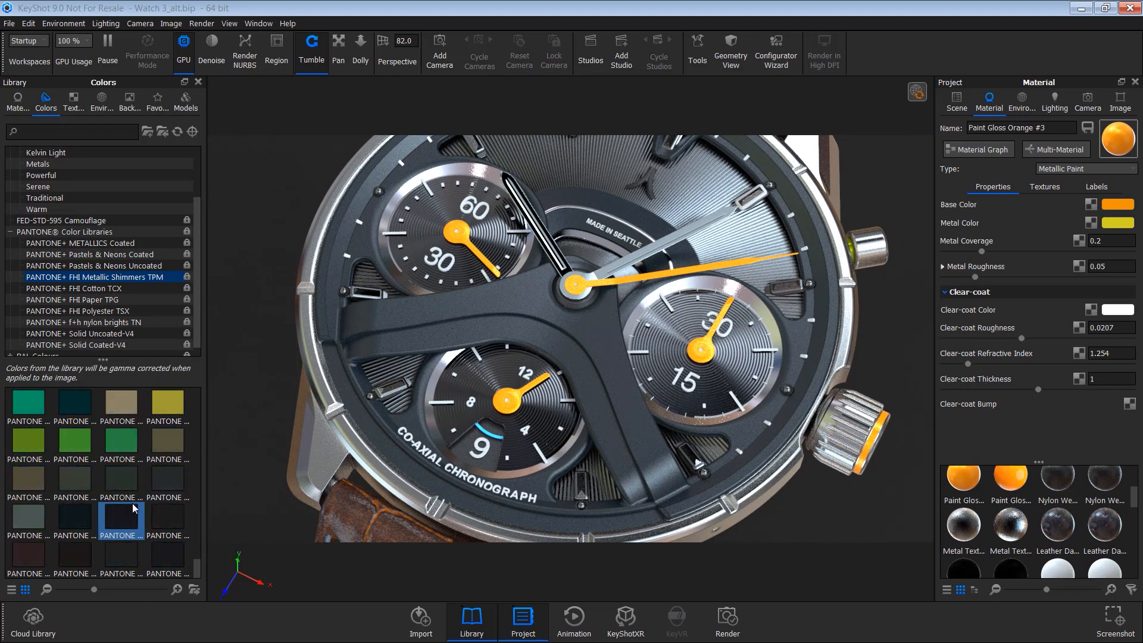
pyautogui.click(169, 410)
pyautogui.moveTo(169, 410); pyautogui.dragTo(1109, 312)
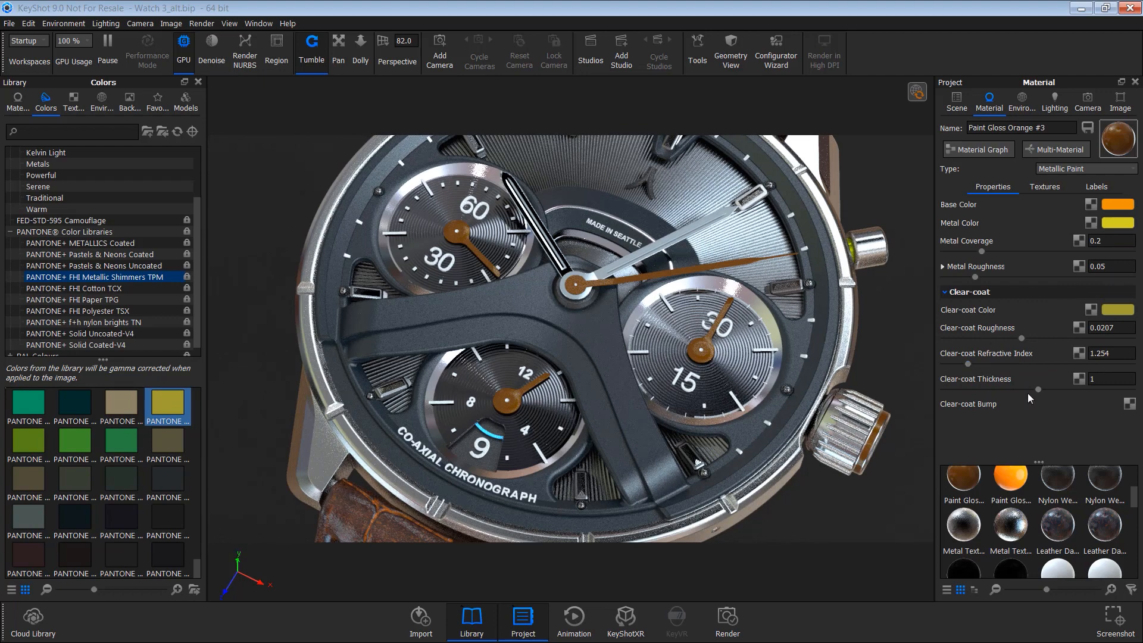
pyautogui.moveTo(1036, 390); pyautogui.dragTo(949, 391)
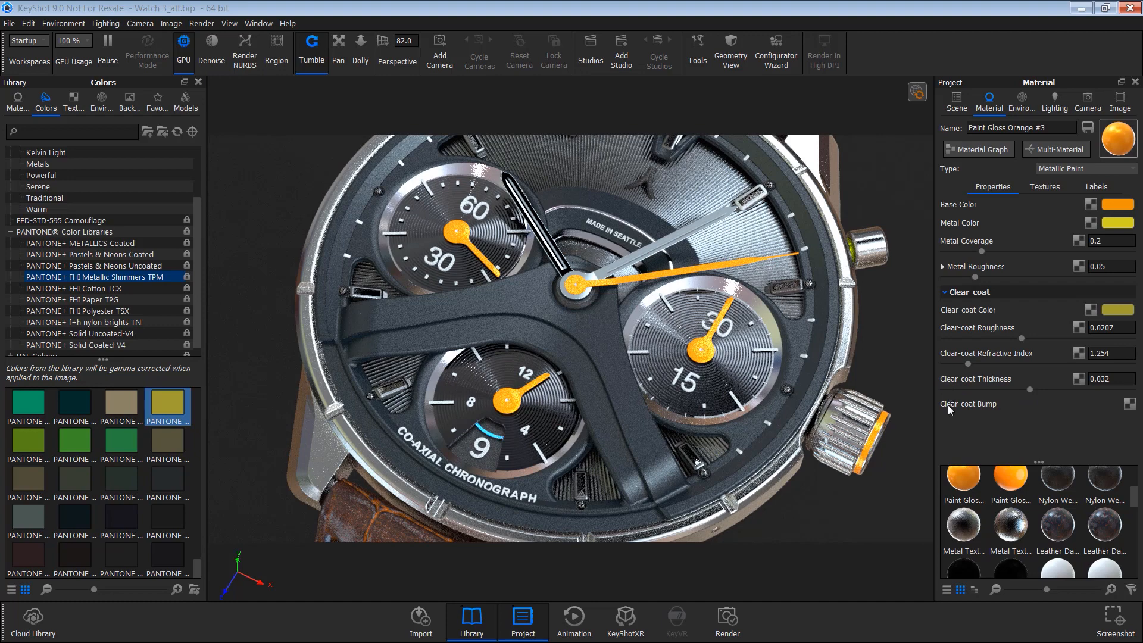
pyautogui.moveTo(971, 366); pyautogui.dragTo(957, 366)
# Step: Set the hands' Metal Color to green and Base Color to olive-yellow from Metallic Shimmers, with Metal Coverage at 0.479
pyautogui.moveTo(74, 441); pyautogui.dragTo(1124, 228)
pyautogui.moveTo(168, 410); pyautogui.dragTo(1115, 207)
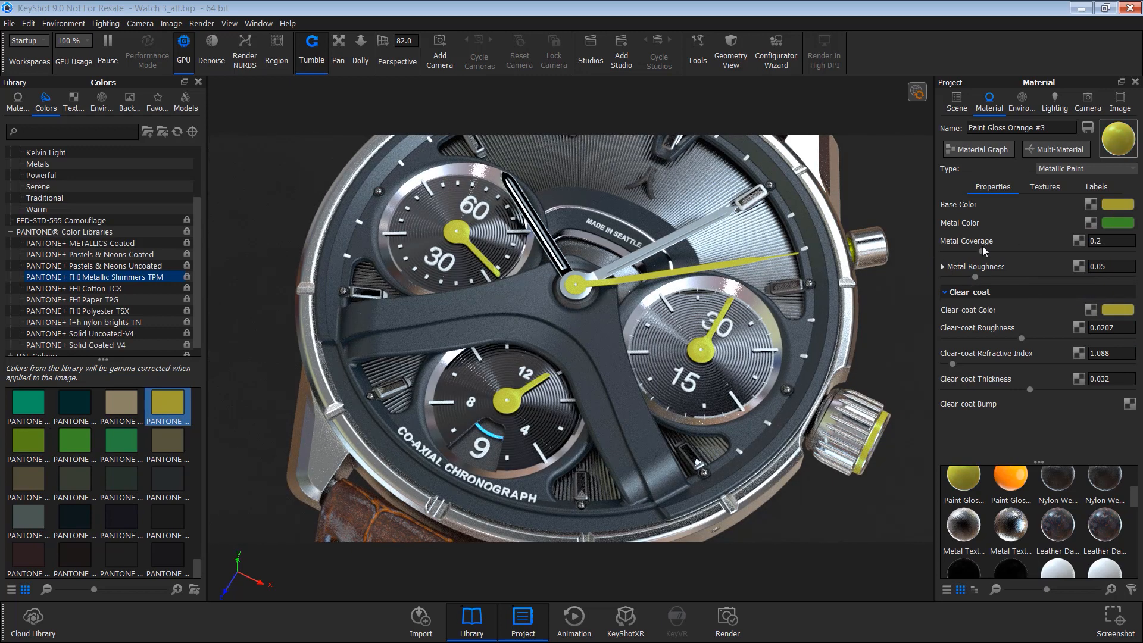
pyautogui.moveTo(982, 252); pyautogui.dragTo(1034, 253)
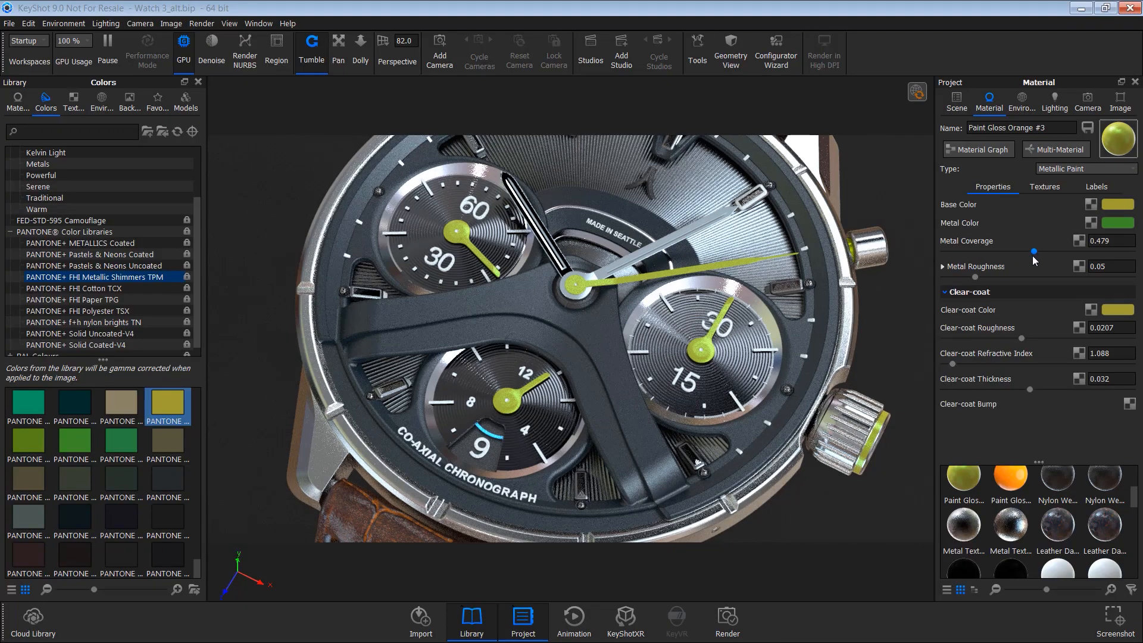
# Step: Examine the metallic paint on the watch hands up close and from several angles
pyautogui.moveTo(640, 385); pyautogui.dragTo(638, 361)
pyautogui.scroll(5, 609, 397)
pyautogui.scroll(-3, 638, 361)
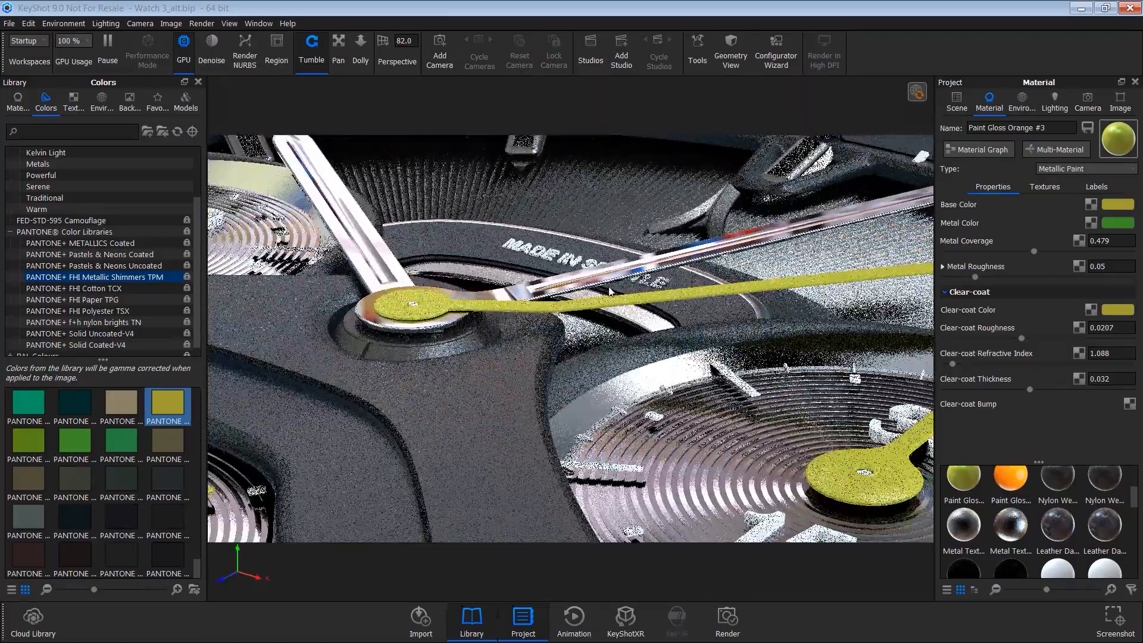
pyautogui.scroll(-3, 631, 351)
pyautogui.scroll(2, 619, 334)
pyautogui.moveTo(620, 333); pyautogui.dragTo(580, 405)
pyautogui.scroll(3, 581, 405)
pyautogui.scroll(-5, 583, 342)
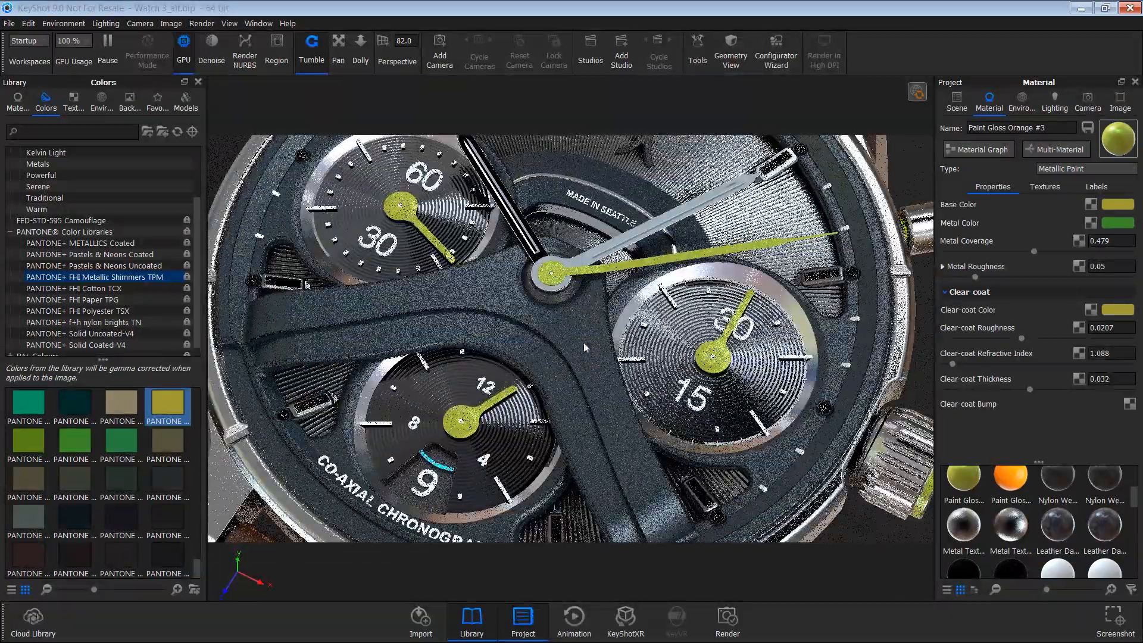
pyautogui.moveTo(580, 340); pyautogui.dragTo(591, 280)
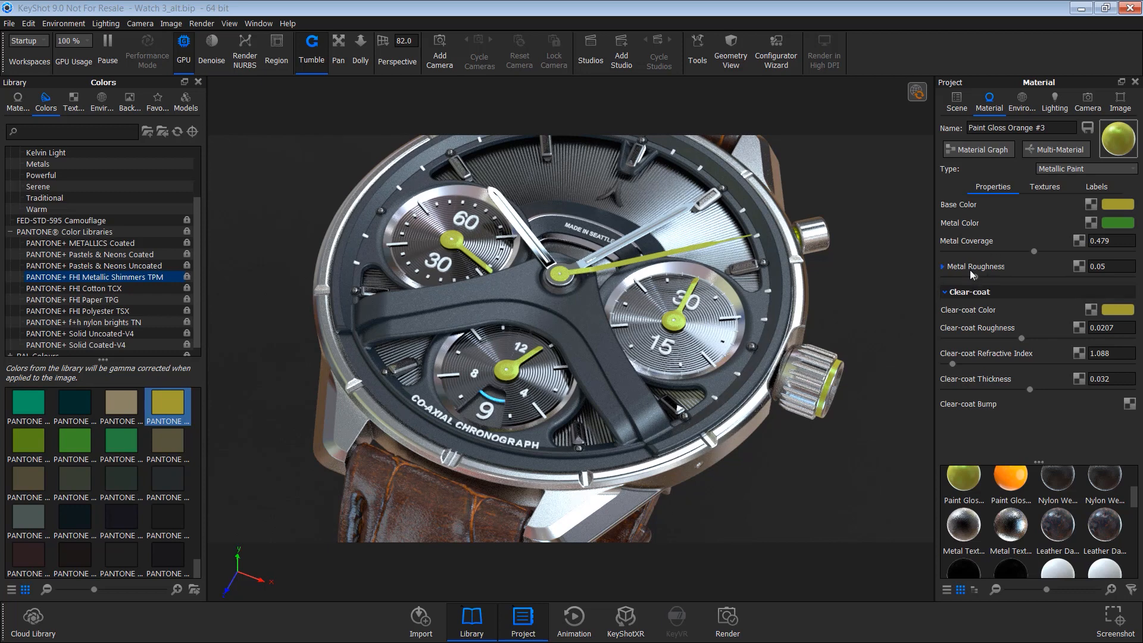
# Step: Set the hands' Metal Roughness to 0.0276, with bright yellow Clear-coat Color and golden-yellow Metal Color from Metallic Shimmers
pyautogui.moveTo(984, 279); pyautogui.dragTo(953, 281)
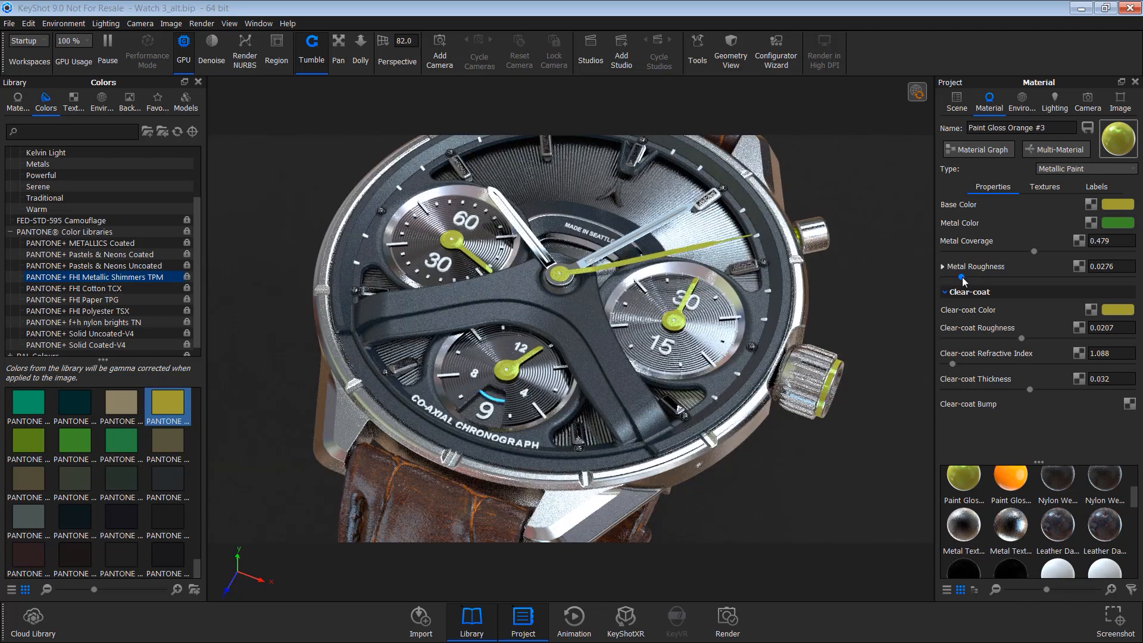
pyautogui.scroll(15, 74, 443)
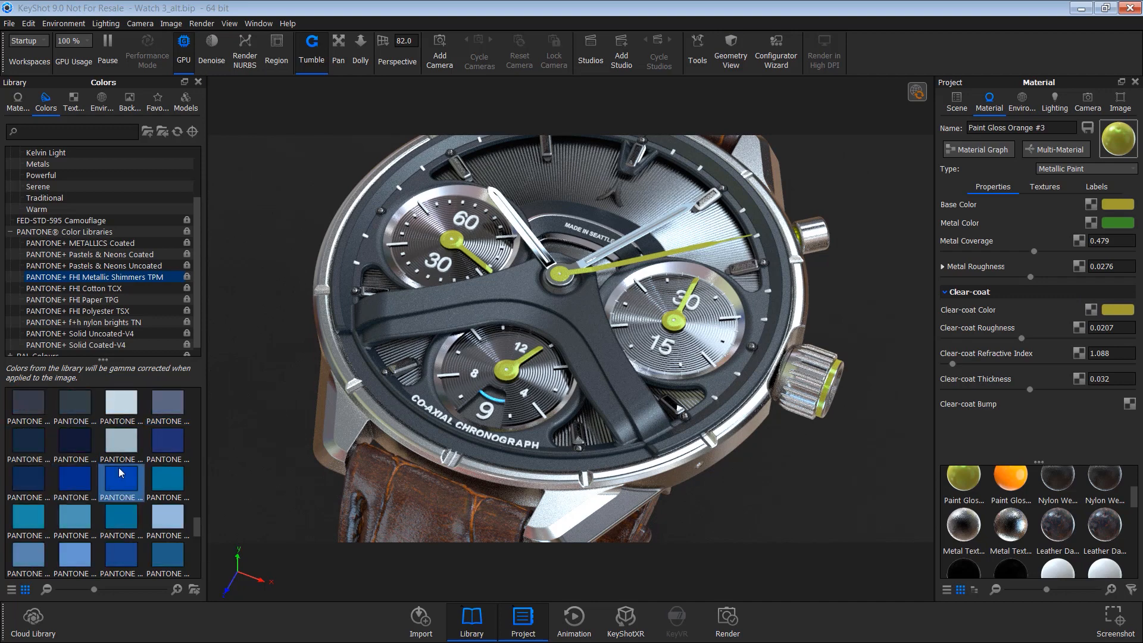
pyautogui.moveTo(167, 403); pyautogui.dragTo(1128, 311)
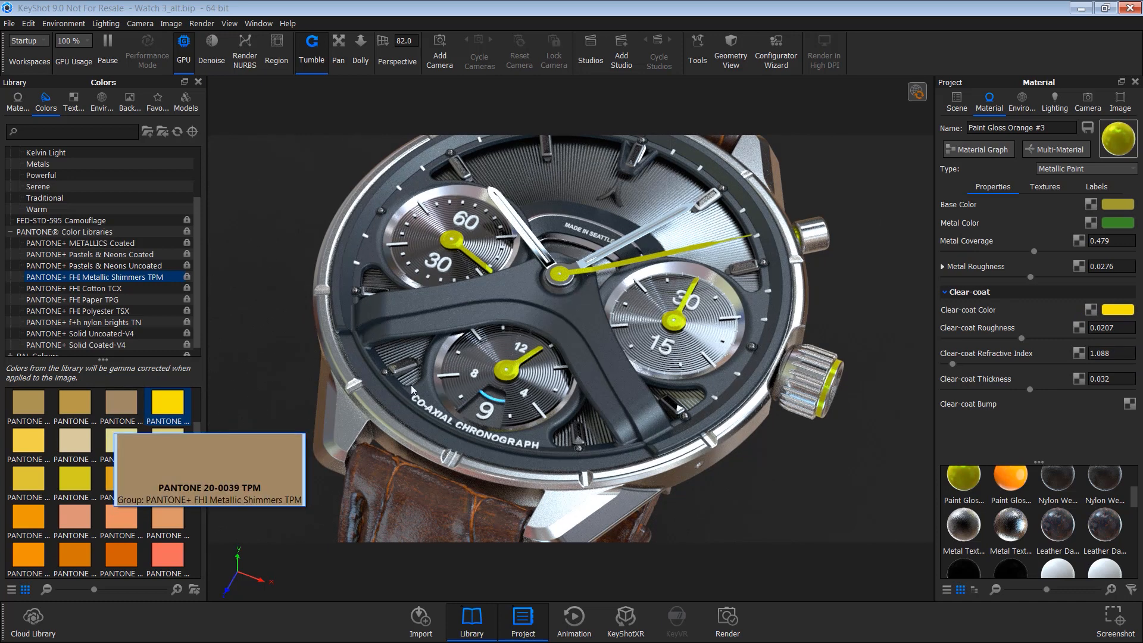
pyautogui.moveTo(28, 441); pyautogui.dragTo(1112, 224)
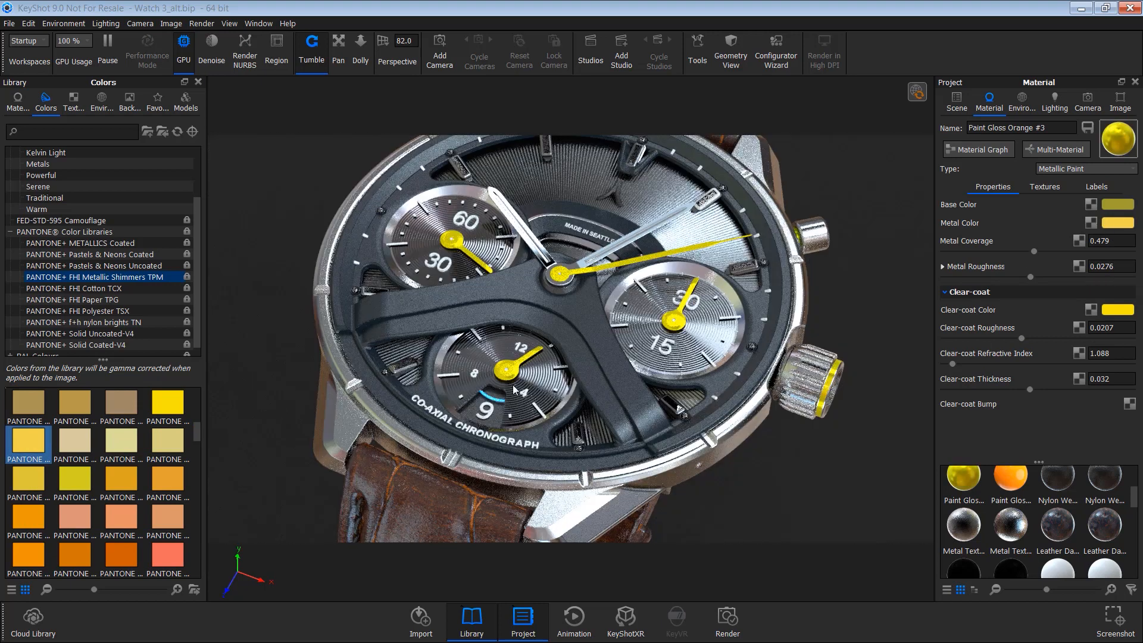
# Step: Browse the Metallic Shimmers swatches, reapply the olive-yellow one as the hands' Base Color and check it in the color picker
pyautogui.scroll(-10, 24, 499)
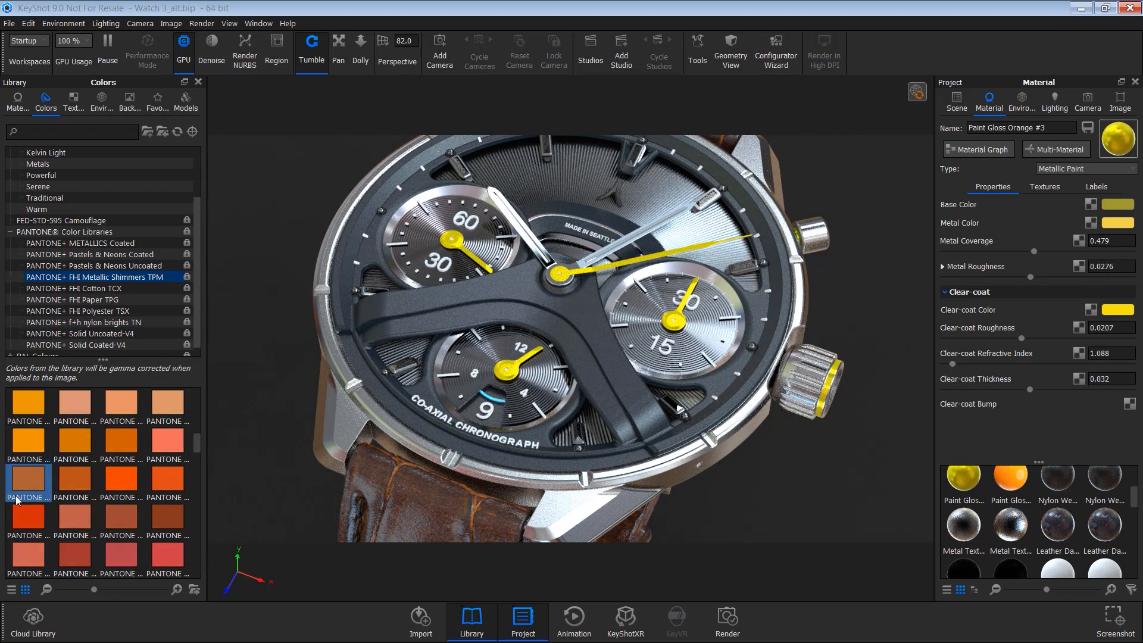
pyautogui.scroll(10, 24, 499)
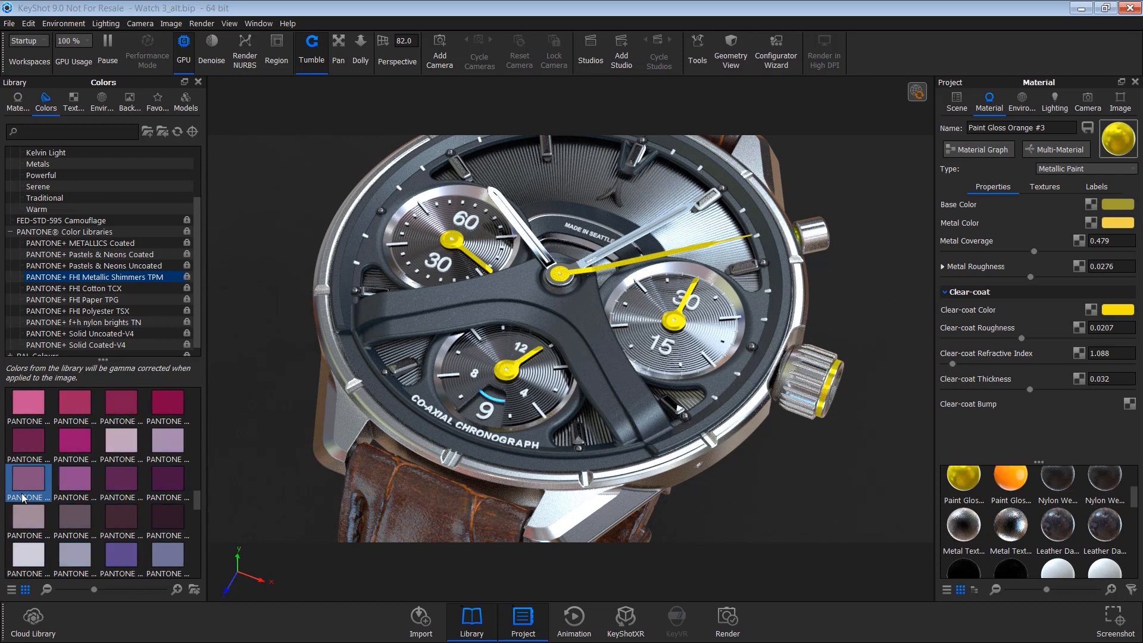
pyautogui.scroll(-10, 24, 499)
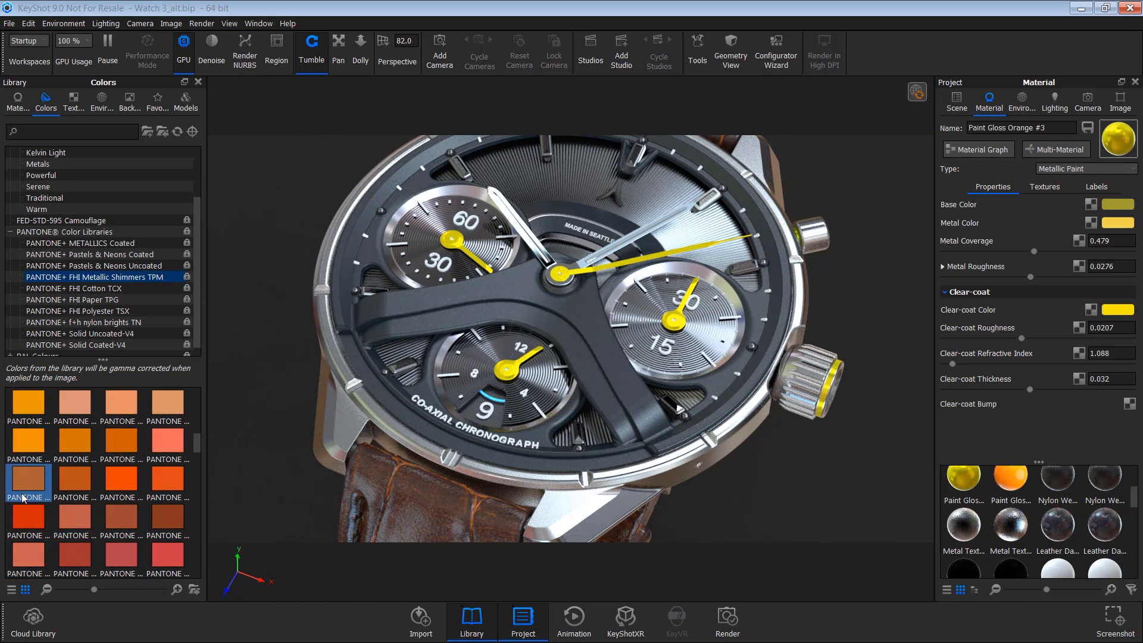
pyautogui.scroll(-10, 24, 499)
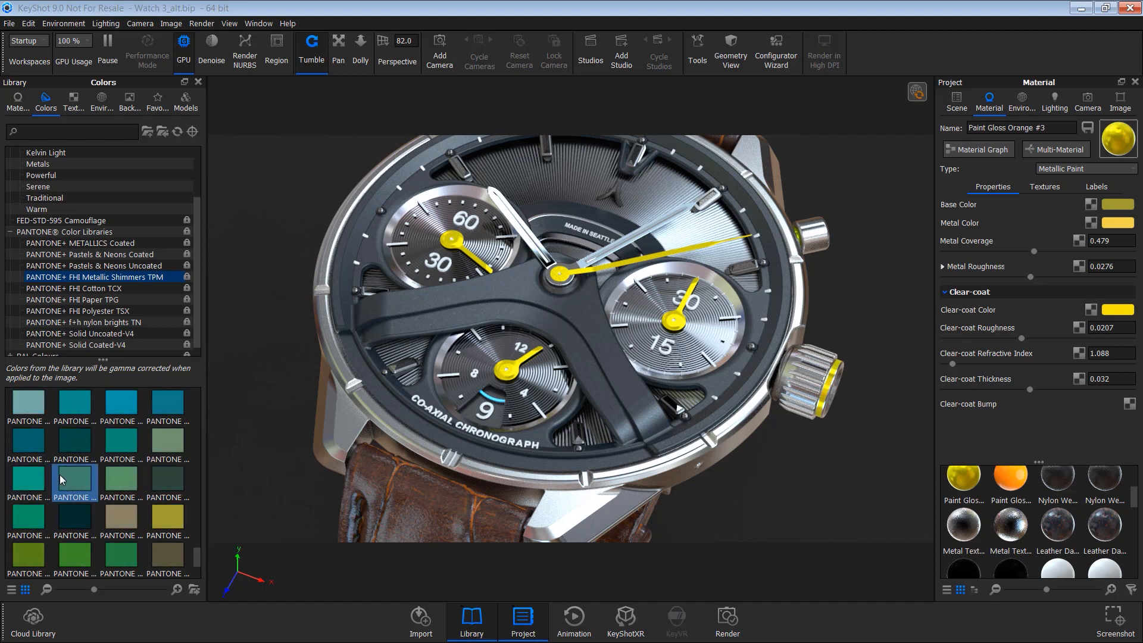
pyautogui.click(74, 440)
pyautogui.moveTo(176, 415); pyautogui.dragTo(1109, 205)
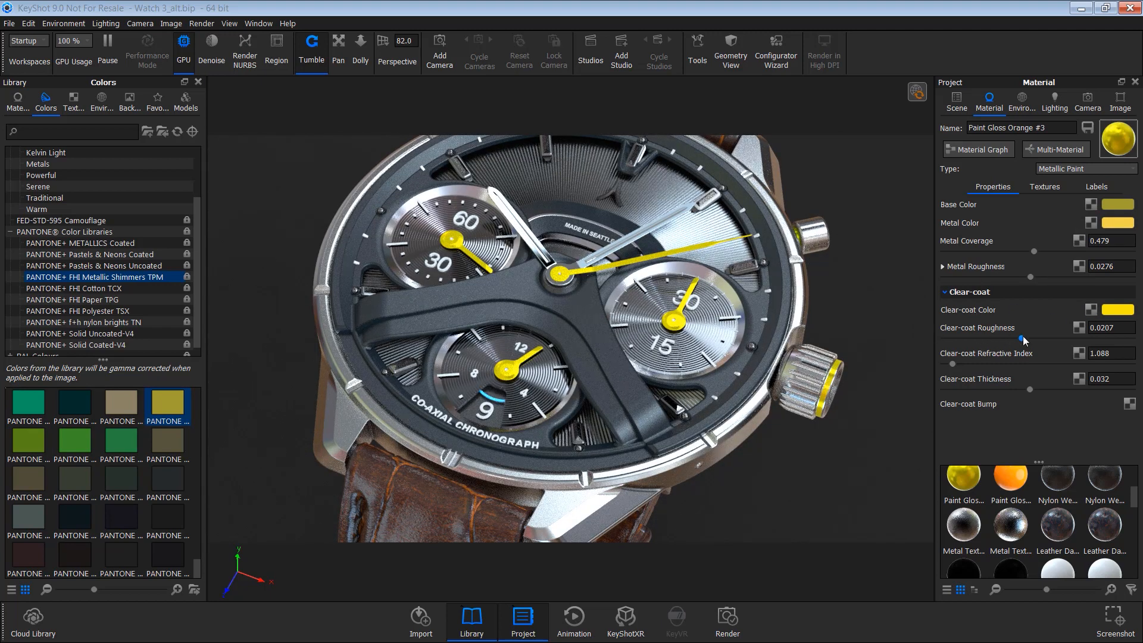
pyautogui.click(1118, 204)
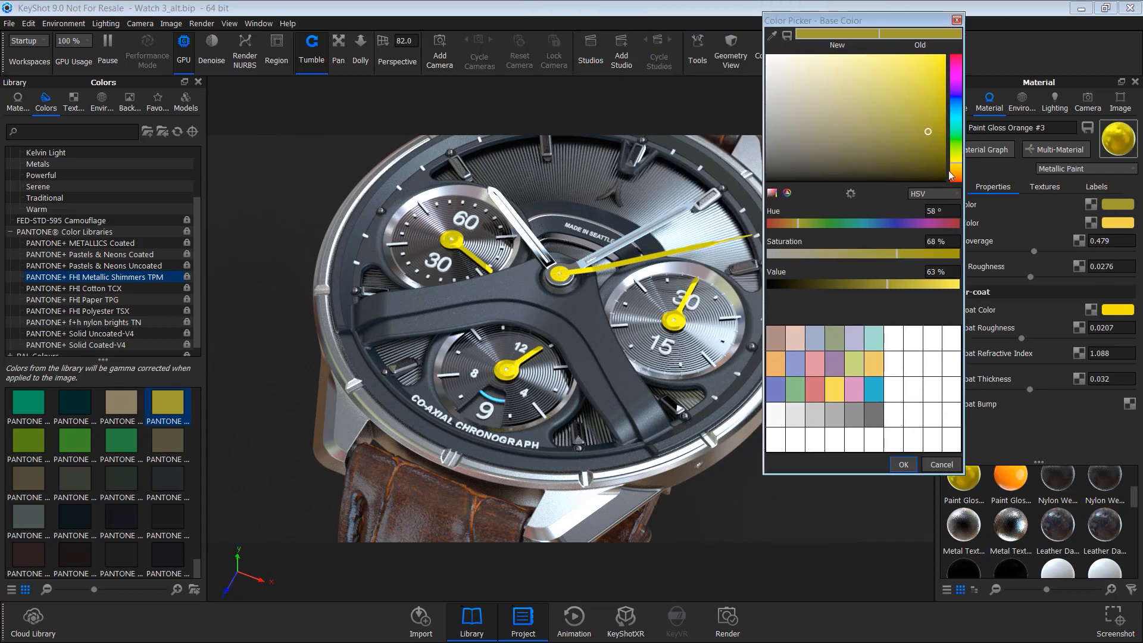
pyautogui.click(942, 464)
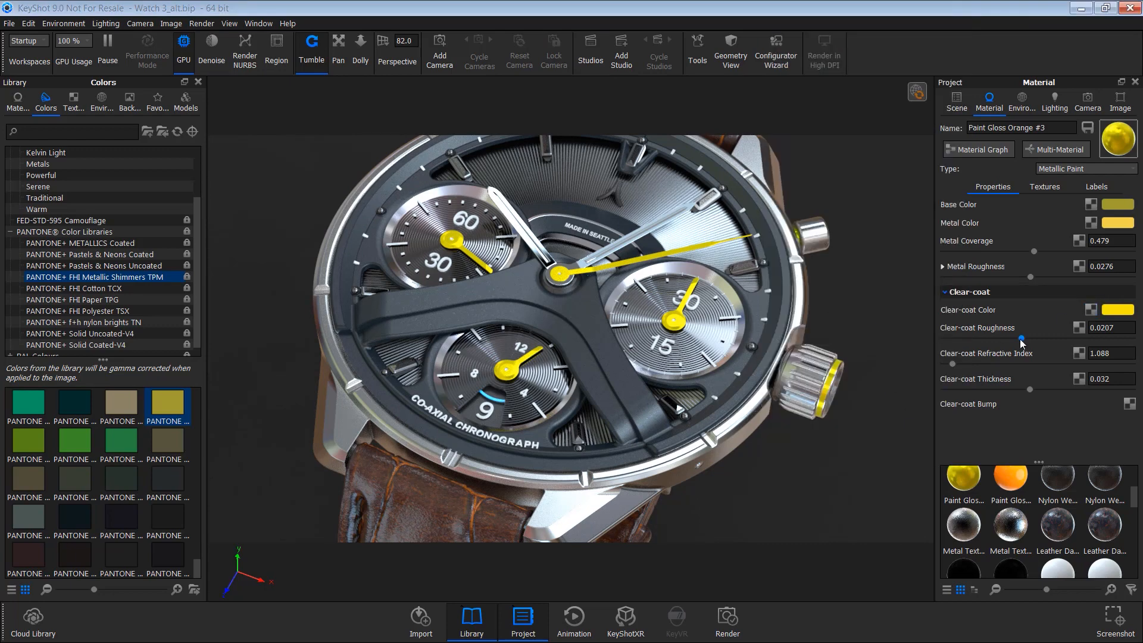
# Step: Try a clear-coat roughness of 0.0159 and a refractive index of 1.514 on the hands, checking them from several angles
pyautogui.moveTo(1009, 338); pyautogui.dragTo(1004, 339)
pyautogui.moveTo(986, 370); pyautogui.dragTo(989, 371)
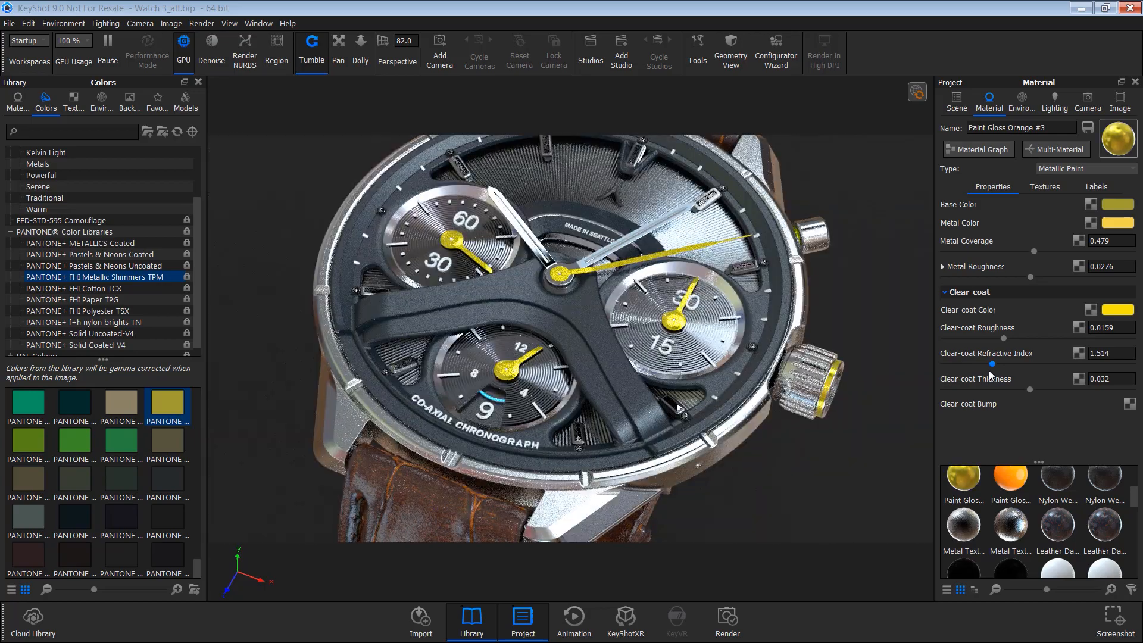
pyautogui.moveTo(589, 417); pyautogui.dragTo(622, 483)
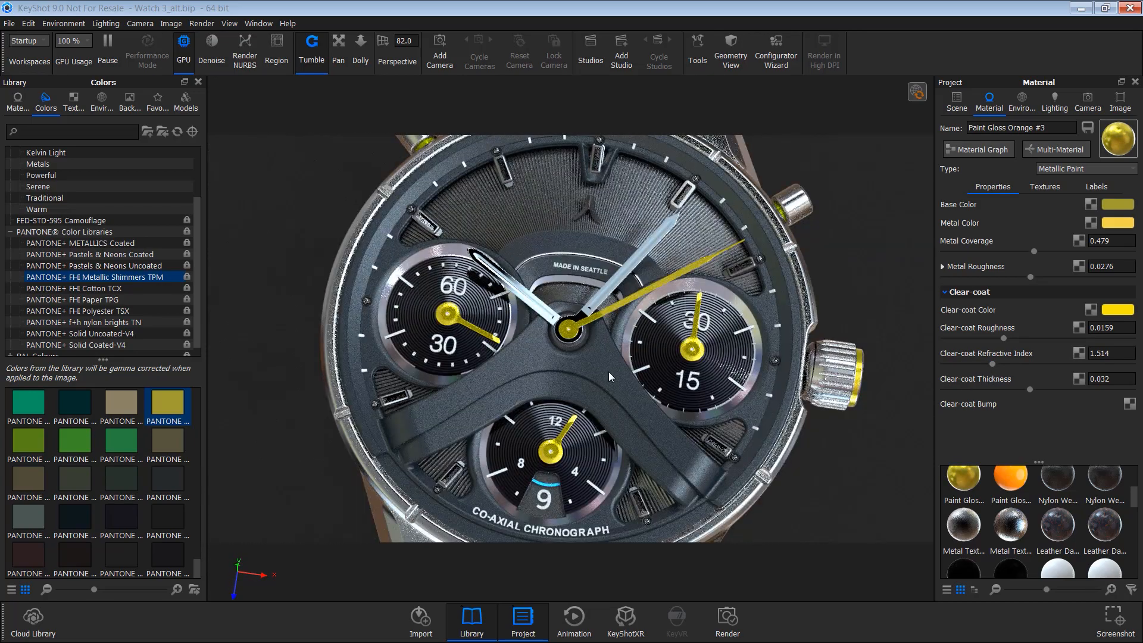
pyautogui.moveTo(611, 378); pyautogui.dragTo(618, 343)
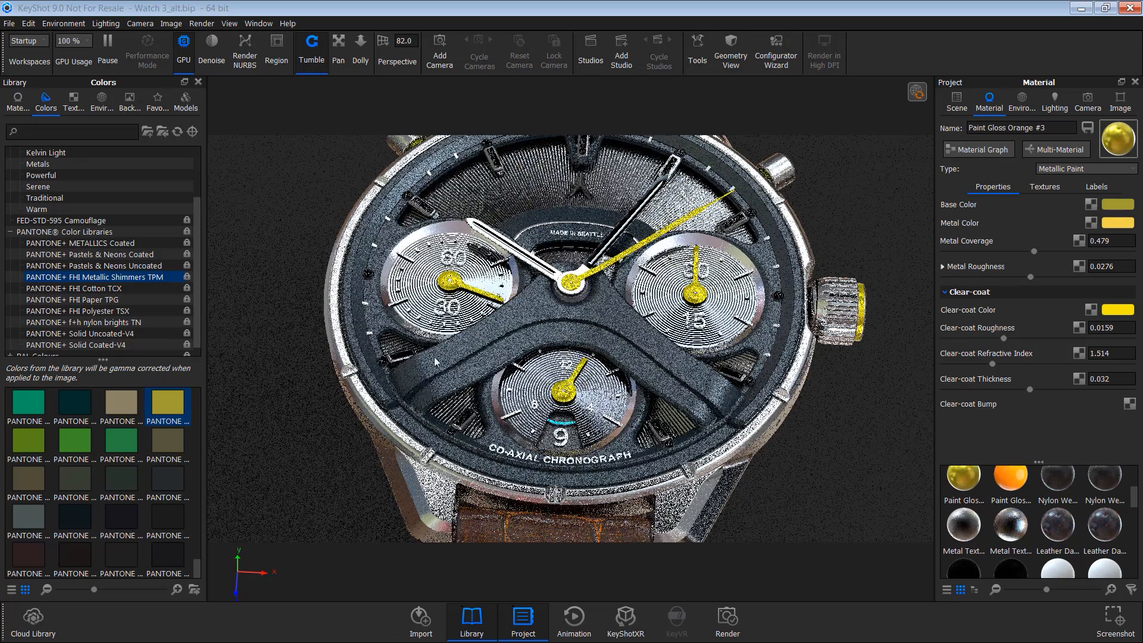
pyautogui.moveTo(485, 362); pyautogui.dragTo(811, 351)
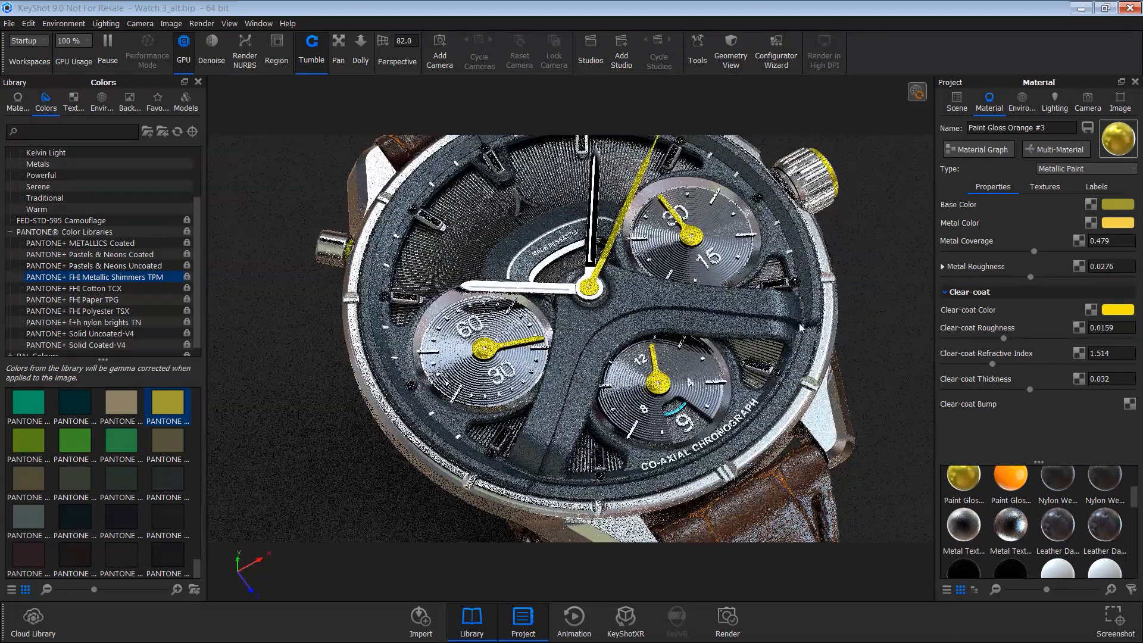
pyautogui.moveTo(781, 288); pyautogui.dragTo(629, 356)
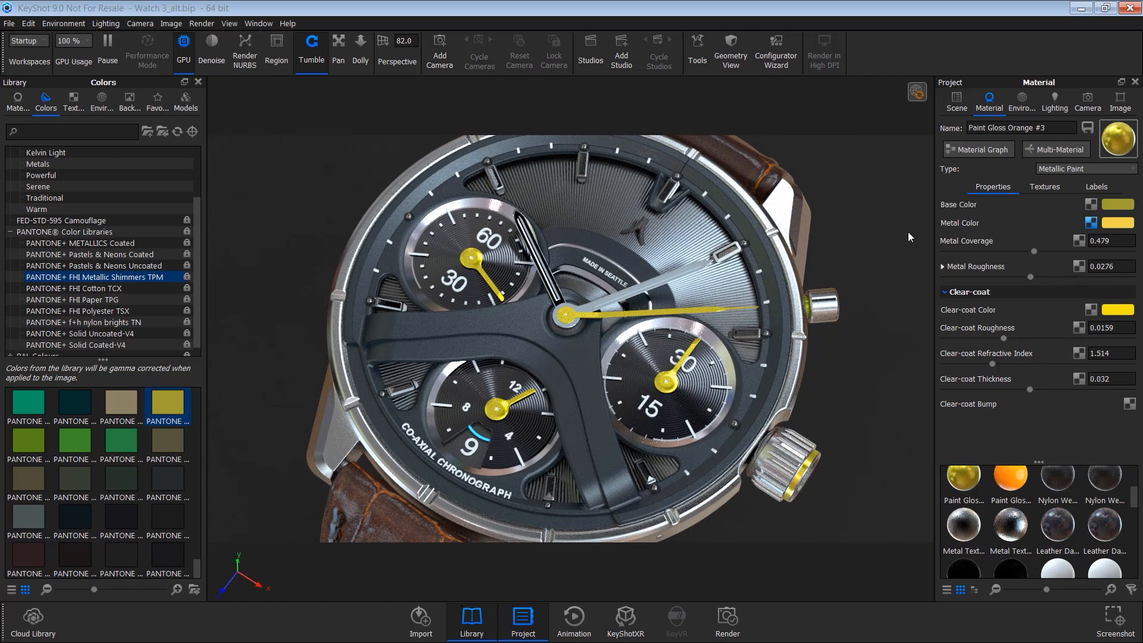
# Step: Set the hands' Metal Color to the olive-yellow Metallic Shimmers swatch and the Metal Roughness to 0.0172
pyautogui.scroll(10, 141, 429)
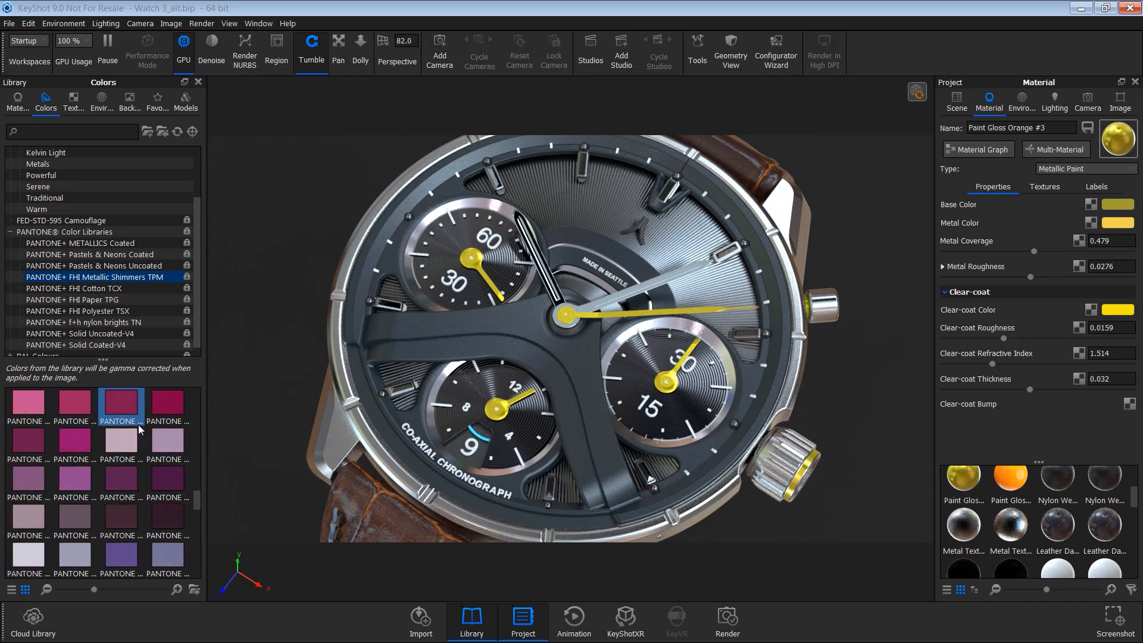
pyautogui.scroll(-10, 140, 428)
pyautogui.moveTo(168, 402); pyautogui.dragTo(1116, 224)
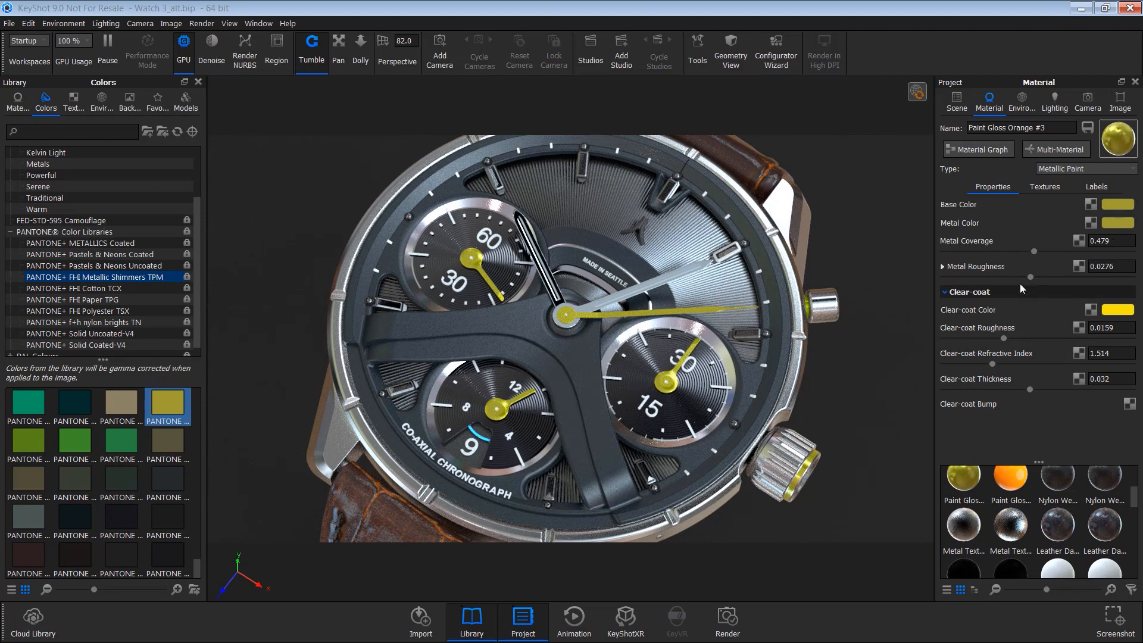
pyautogui.moveTo(1031, 277); pyautogui.dragTo(998, 277)
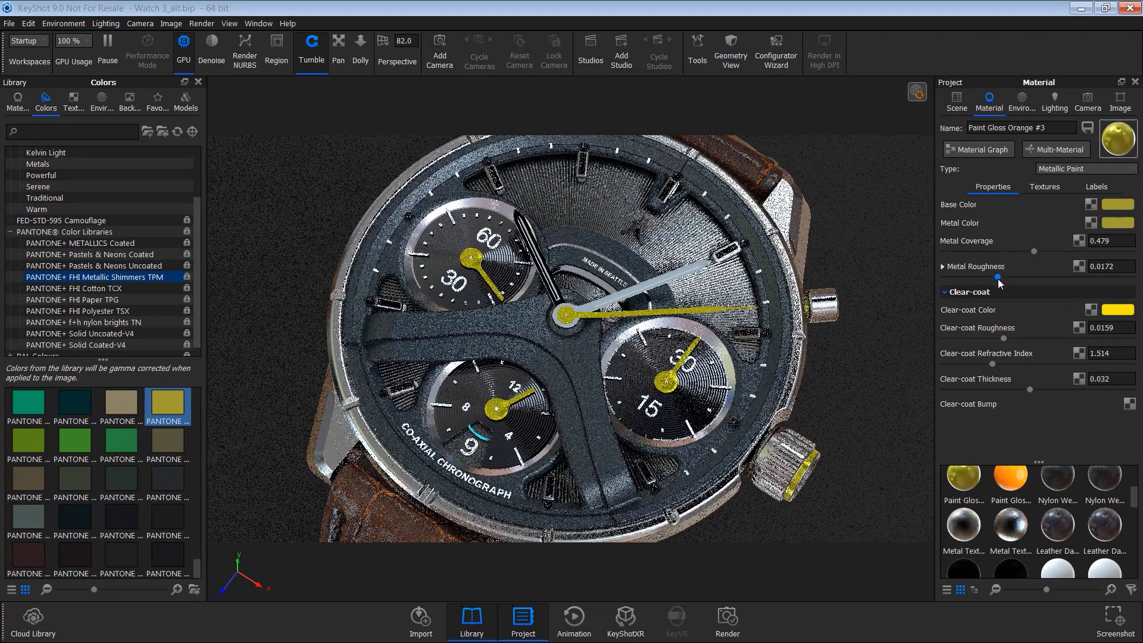
# Step: Set the hands' Metal Coverage to 0.089, with a clear-coat roughness of 0.00905 and a refractive index of 1.274
pyautogui.moveTo(1034, 251); pyautogui.dragTo(961, 252)
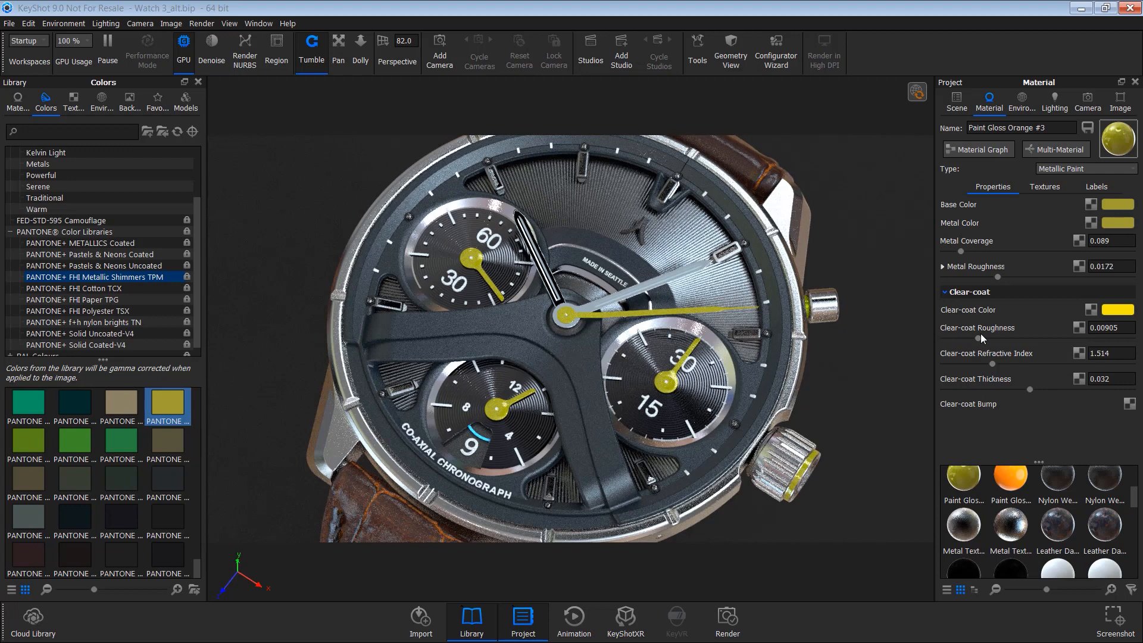
pyautogui.moveTo(992, 365); pyautogui.dragTo(970, 367)
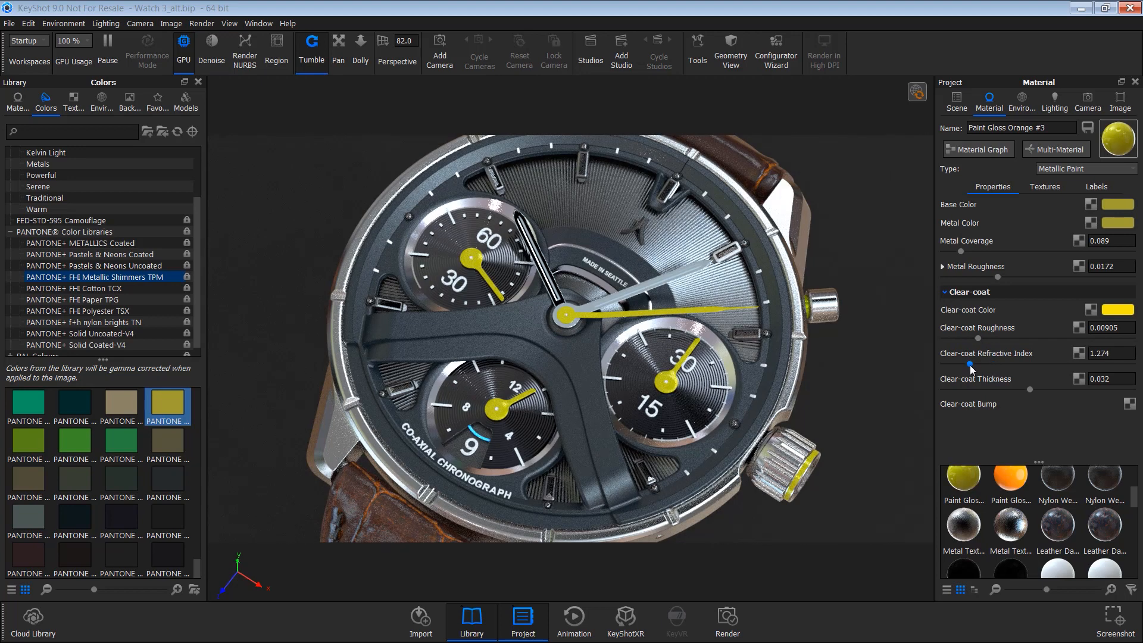
pyautogui.moveTo(602, 321); pyautogui.dragTo(573, 372)
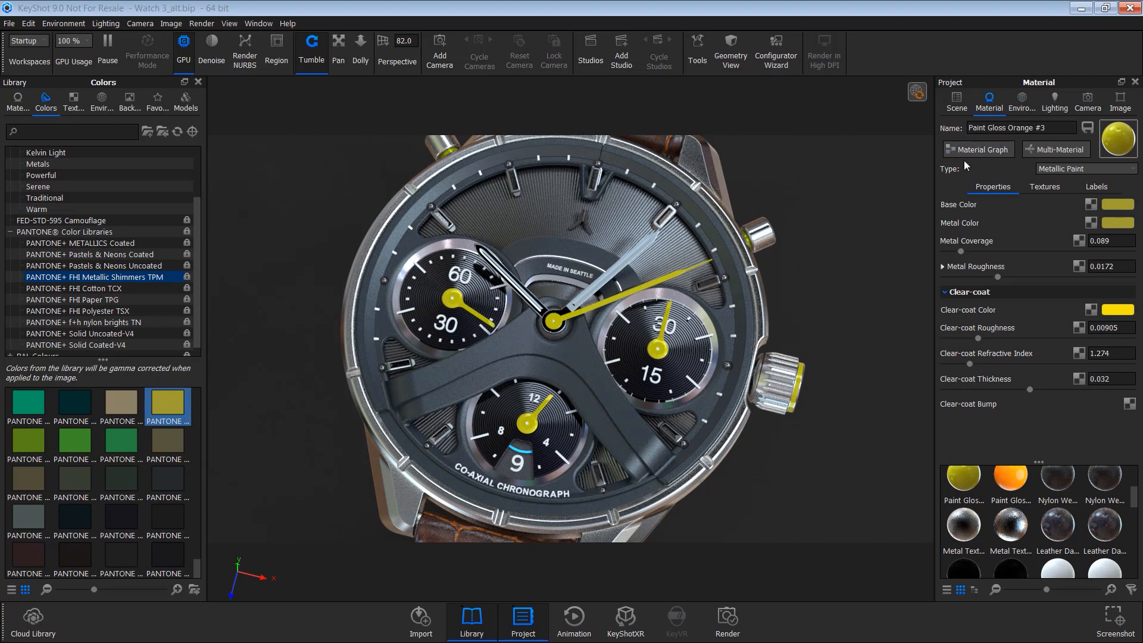
# Step: Try yellow and dark orange Metallic Shimmers swatches on the dial's hour markers
pyautogui.click(1030, 113)
pyautogui.click(1068, 101)
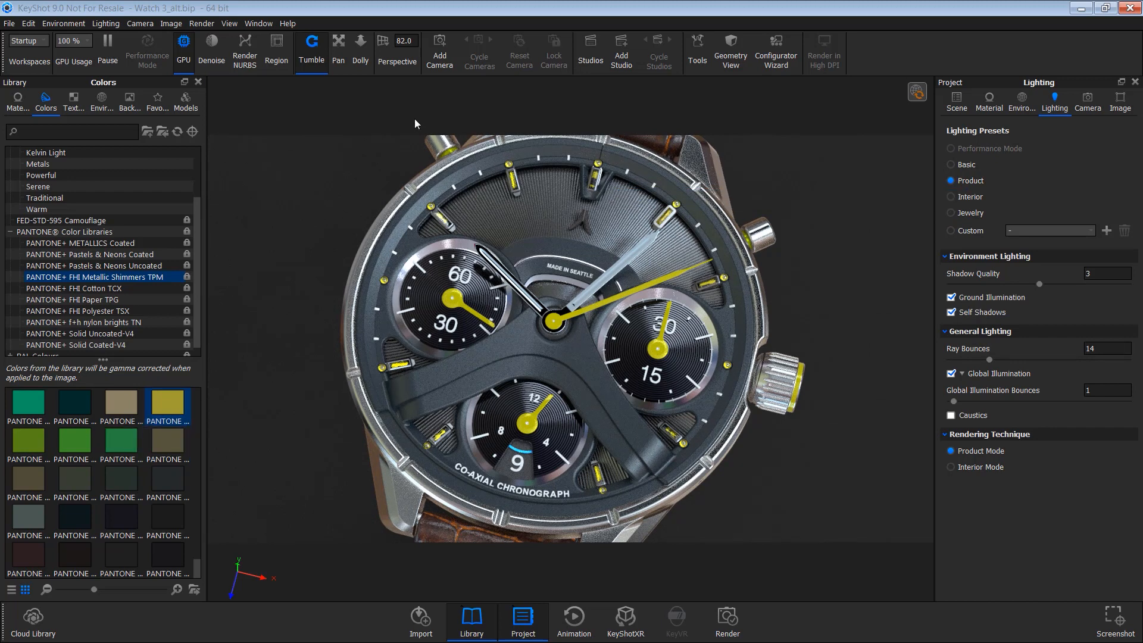
pyautogui.scroll(15, 81, 453)
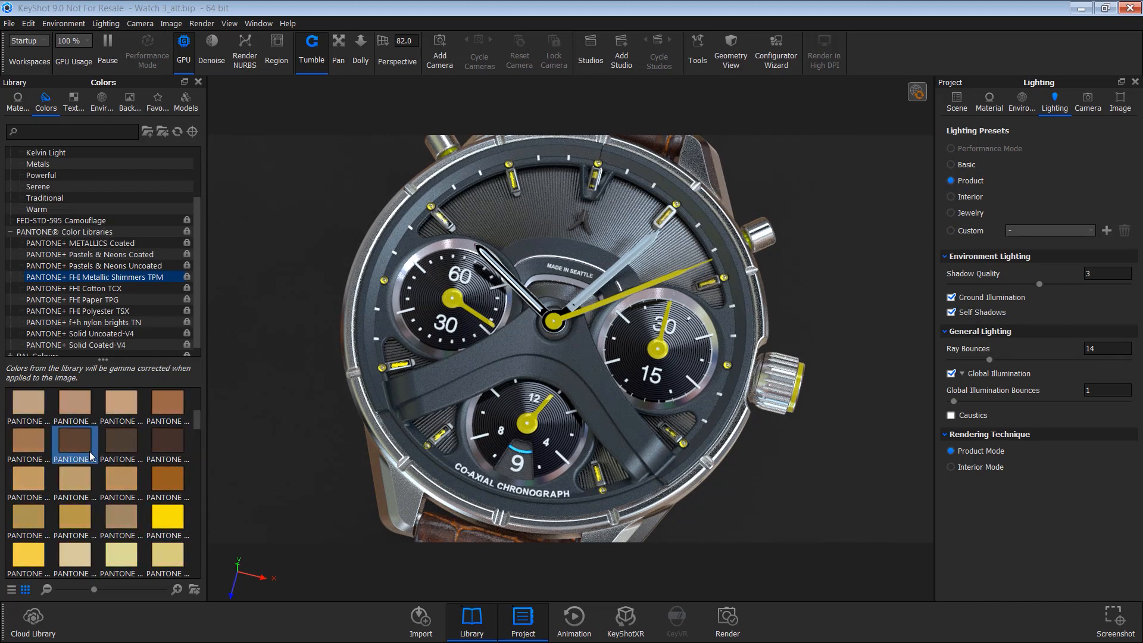
pyautogui.moveTo(75, 478); pyautogui.dragTo(380, 369)
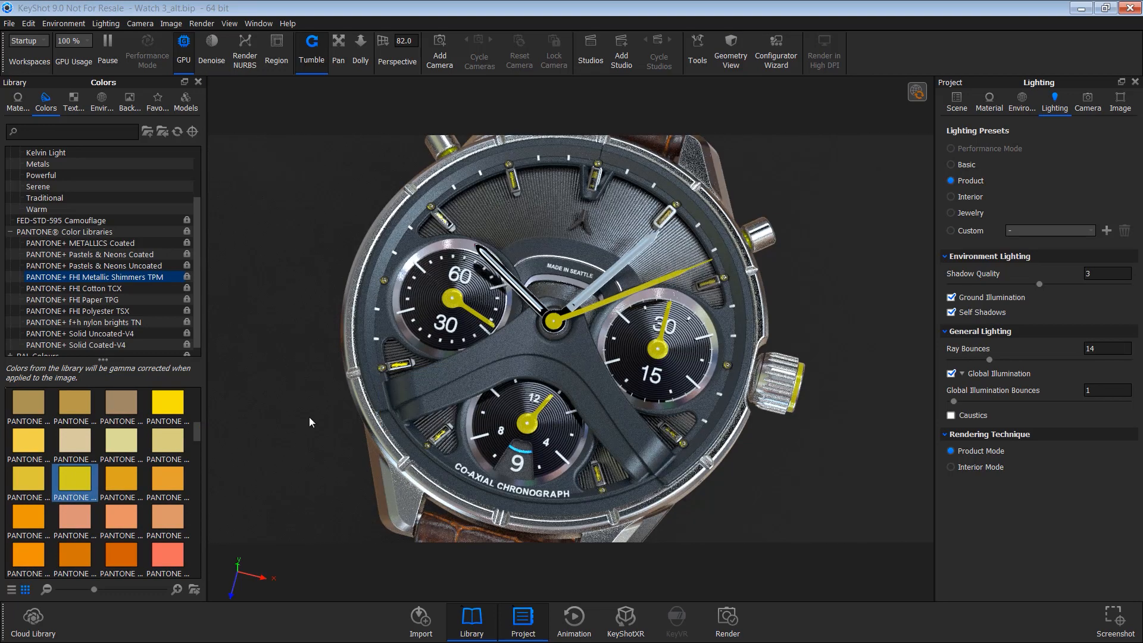
pyautogui.moveTo(121, 555); pyautogui.dragTo(403, 363)
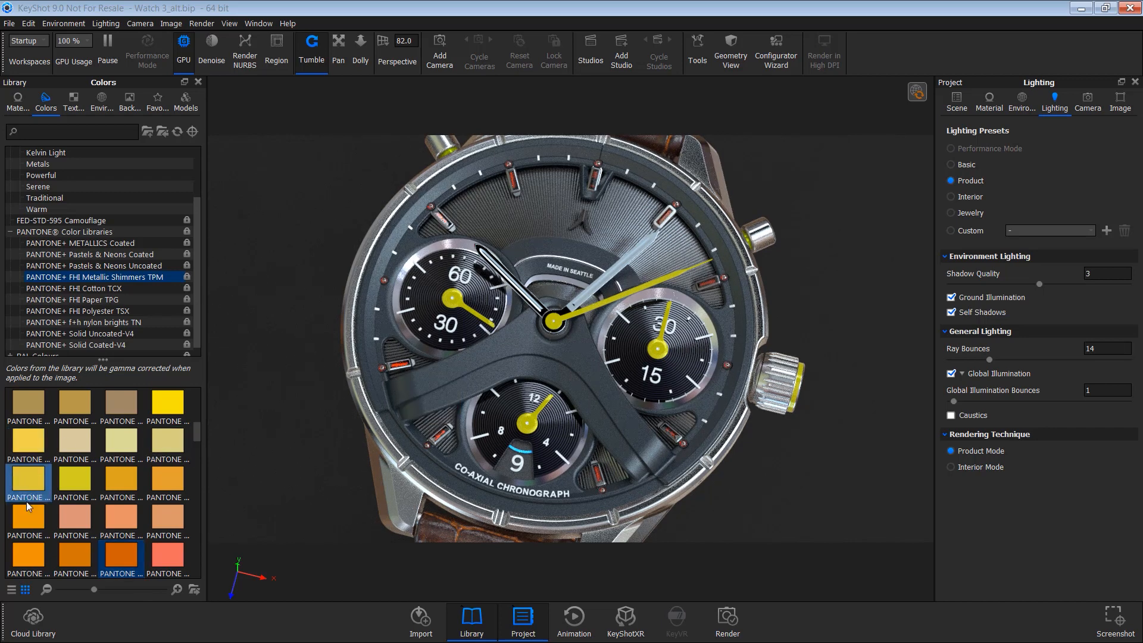
# Step: Color the dial's hour markers with the olive-yellow Metallic Shimmers swatch
pyautogui.scroll(-10, 60, 515)
pyautogui.scroll(-5, 59, 515)
pyautogui.moveTo(65, 442)
pyautogui.mouseDown()
pyautogui.moveTo(351, 387)
pyautogui.moveTo(406, 373)
pyautogui.moveTo(403, 363)
pyautogui.mouseUp()
pyautogui.moveTo(161, 420)
pyautogui.mouseDown()
pyautogui.moveTo(392, 387)
pyautogui.moveTo(398, 363)
pyautogui.mouseUp()
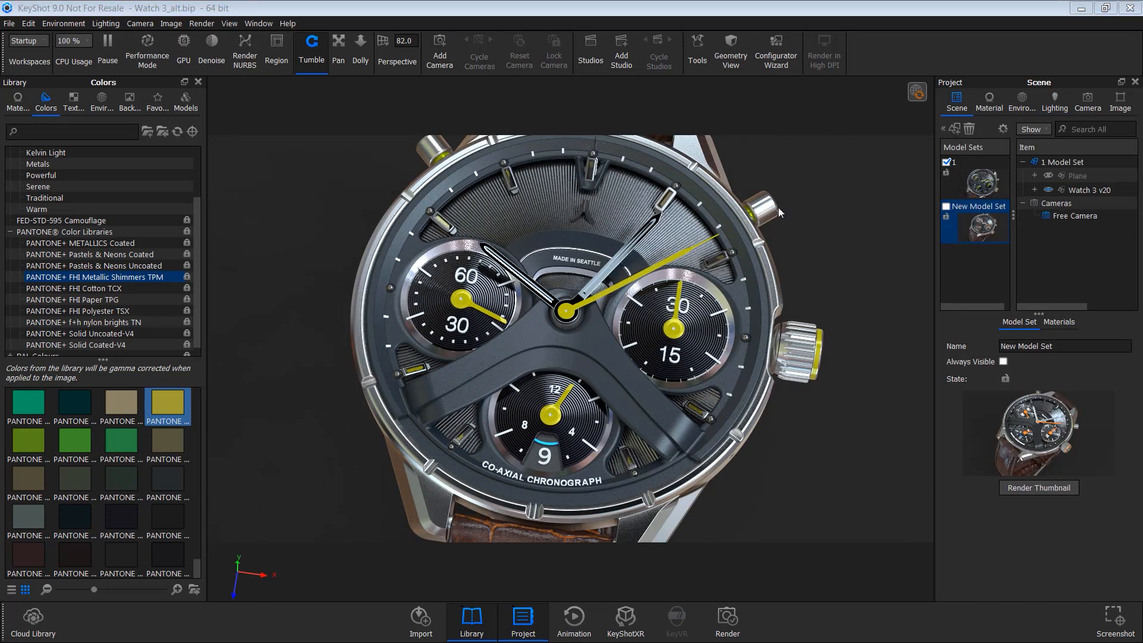
# Step: Clone the watch into a new model set named 2, with Link Materials off and hidden objects included
pyautogui.click(956, 129)
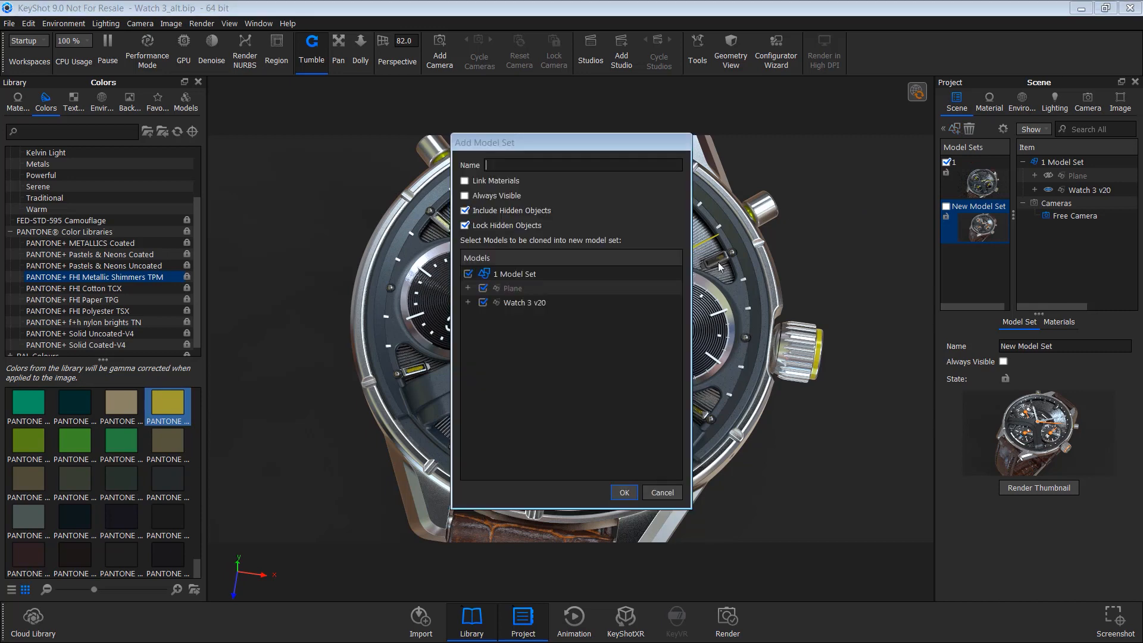
pyautogui.write('2')
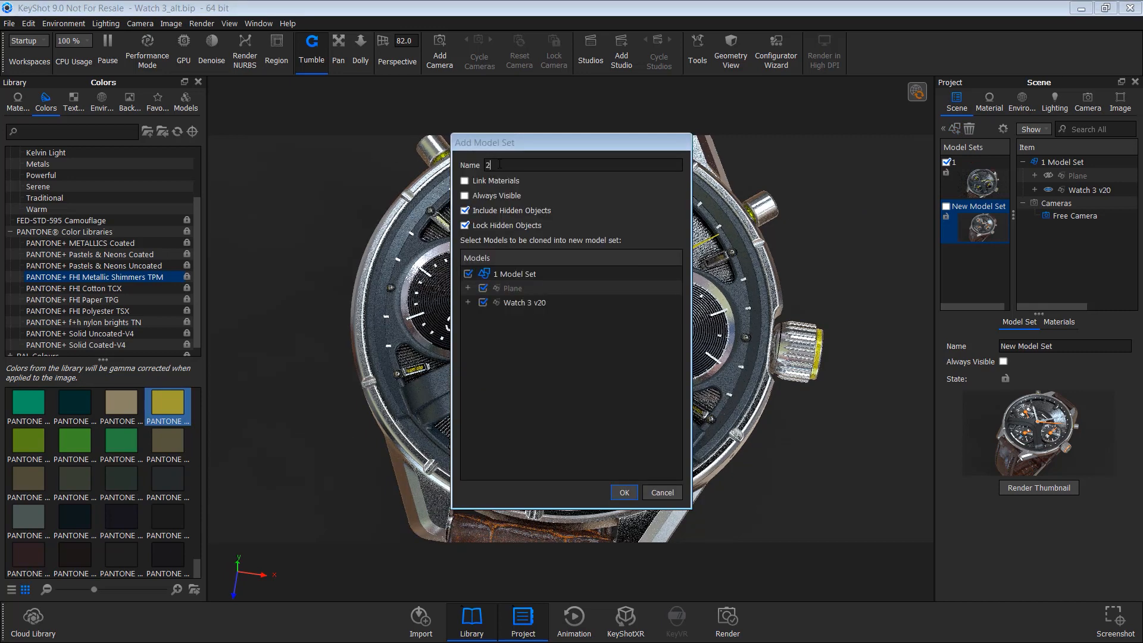
pyautogui.click(624, 493)
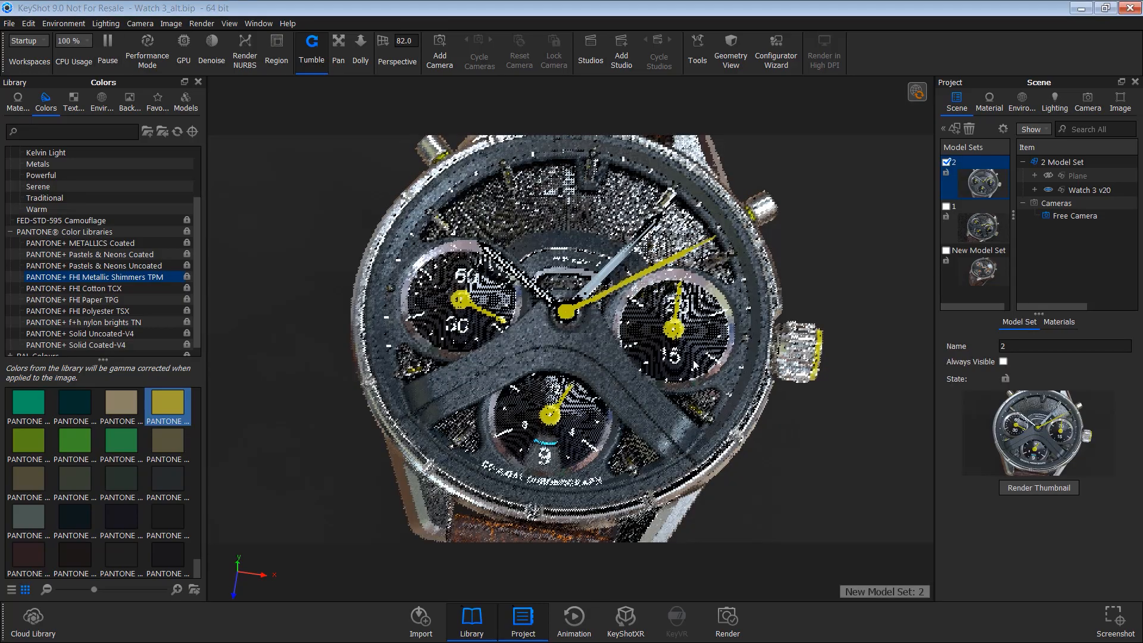
pyautogui.moveTo(786, 330); pyautogui.dragTo(600, 364)
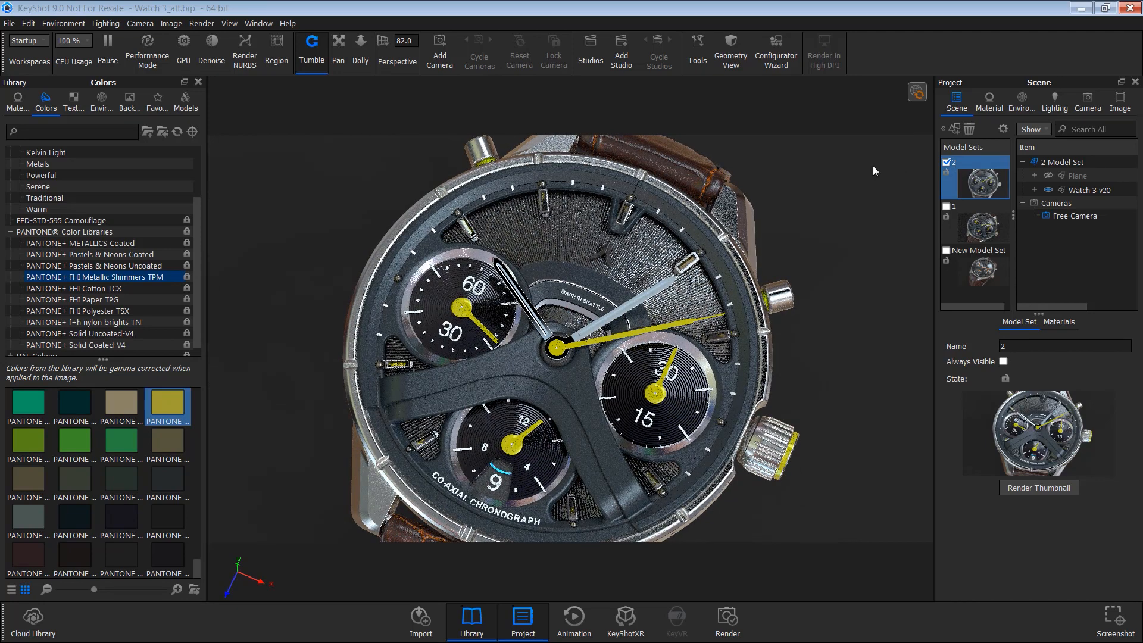
# Step: Apply the olive-yellow Metallic Shimmers swatch to the dial face and the subdial rims in model set 2
pyautogui.moveTo(167, 403); pyautogui.dragTo(559, 225)
pyautogui.moveTo(562, 406); pyautogui.dragTo(192, 322)
pyautogui.moveTo(167, 403); pyautogui.dragTo(446, 234)
pyautogui.moveTo(565, 355); pyautogui.dragTo(534, 228)
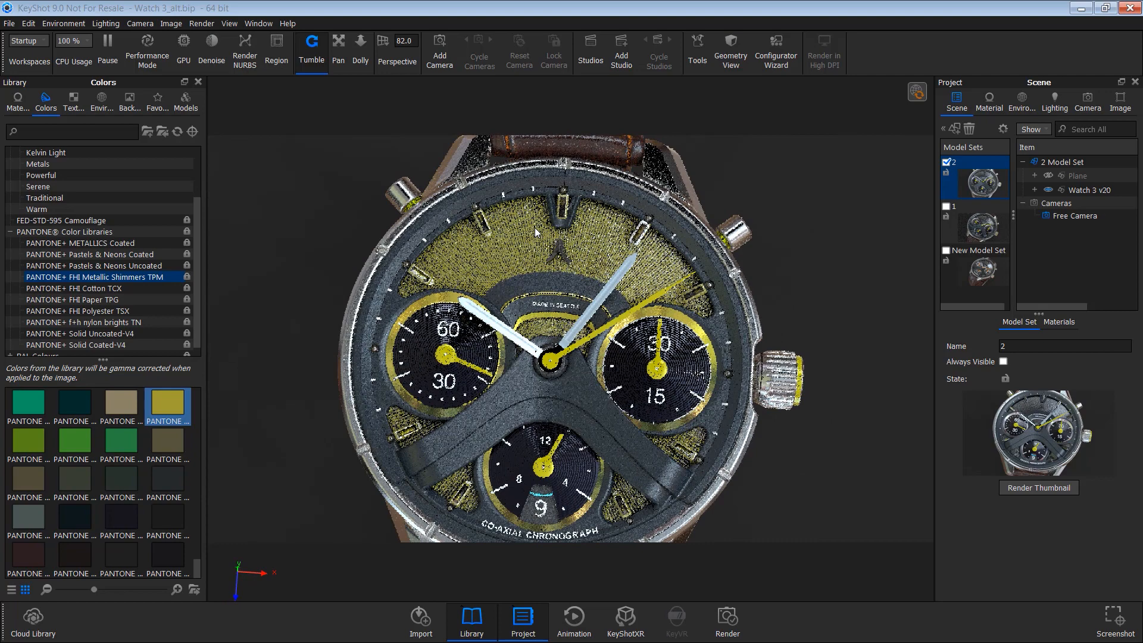
# Step: Recolor the dial face with the dark teal Metallic Shimmers swatch and the three-armed bridge with the dark navy one
pyautogui.moveTo(122, 402); pyautogui.dragTo(514, 254)
pyautogui.moveTo(74, 408); pyautogui.dragTo(498, 282)
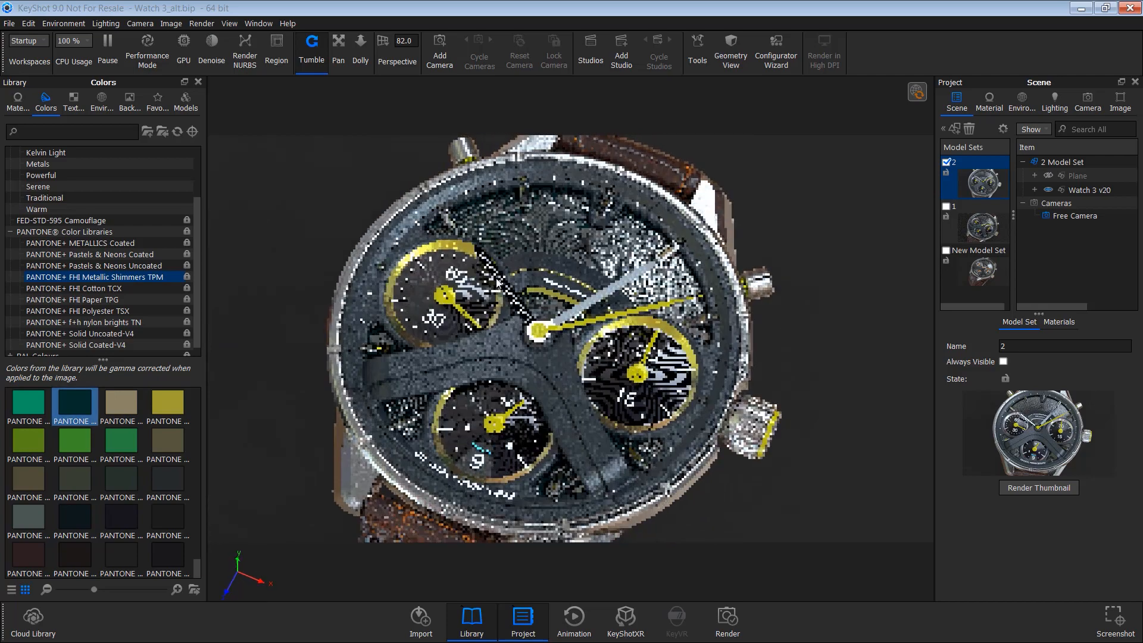
pyautogui.moveTo(135, 532); pyautogui.dragTo(427, 371)
# Step: Render a new thumbnail for model set 2 showing the whole watch with its strap
pyautogui.moveTo(512, 428); pyautogui.dragTo(723, 420)
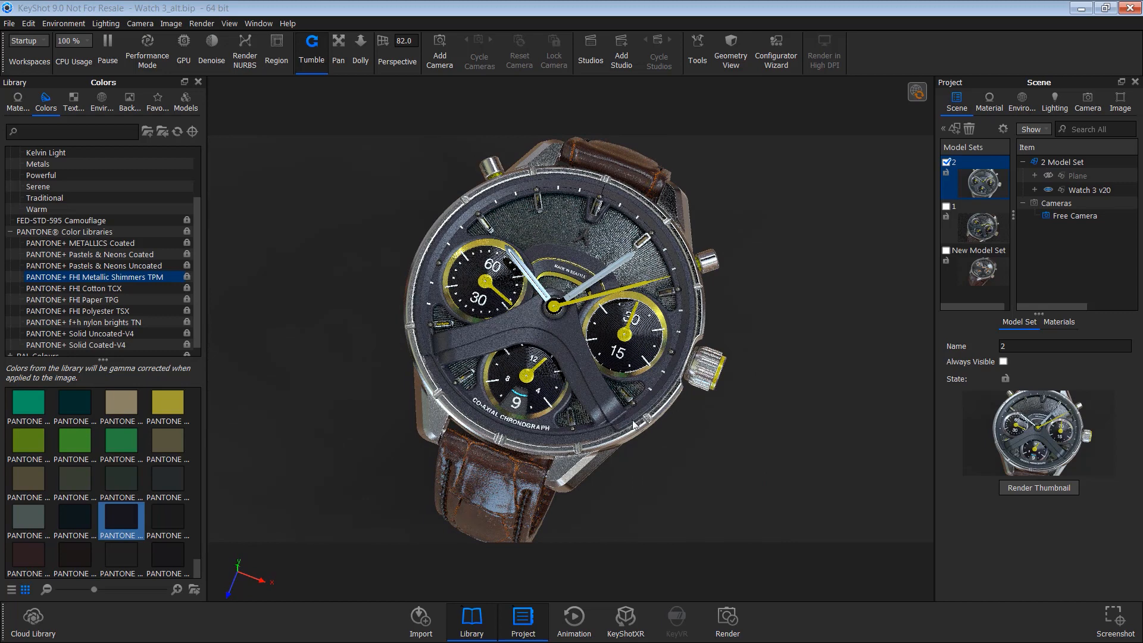
pyautogui.click(1049, 489)
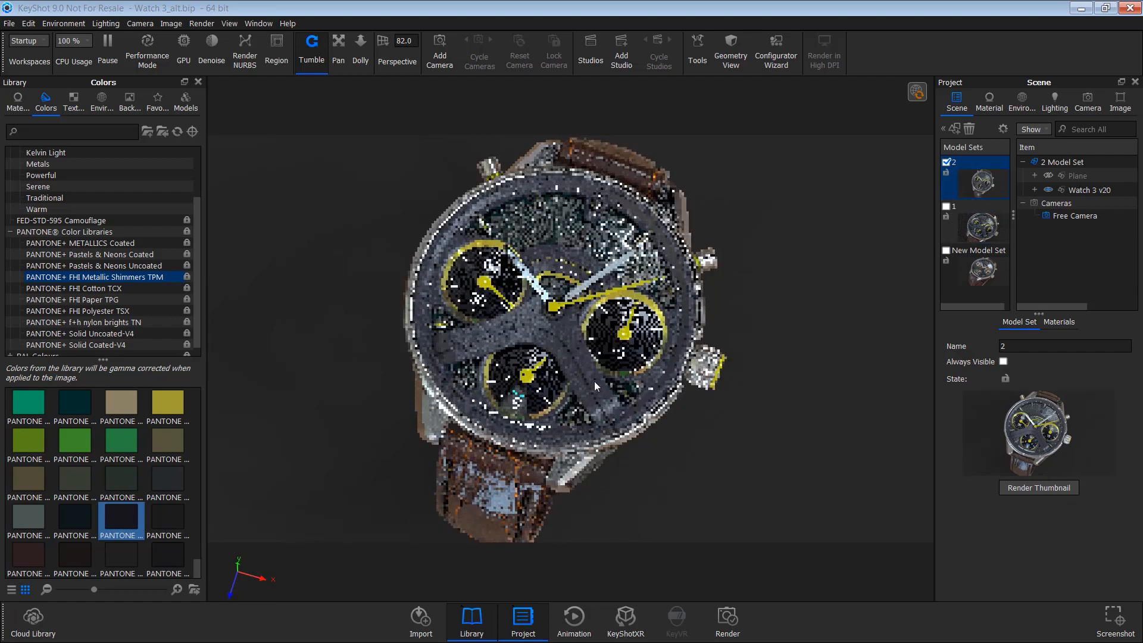
# Step: Try the dark grey swatch from PANTONE+ METALLICS Coated on the watch case
pyautogui.moveTo(646, 445); pyautogui.dragTo(574, 355)
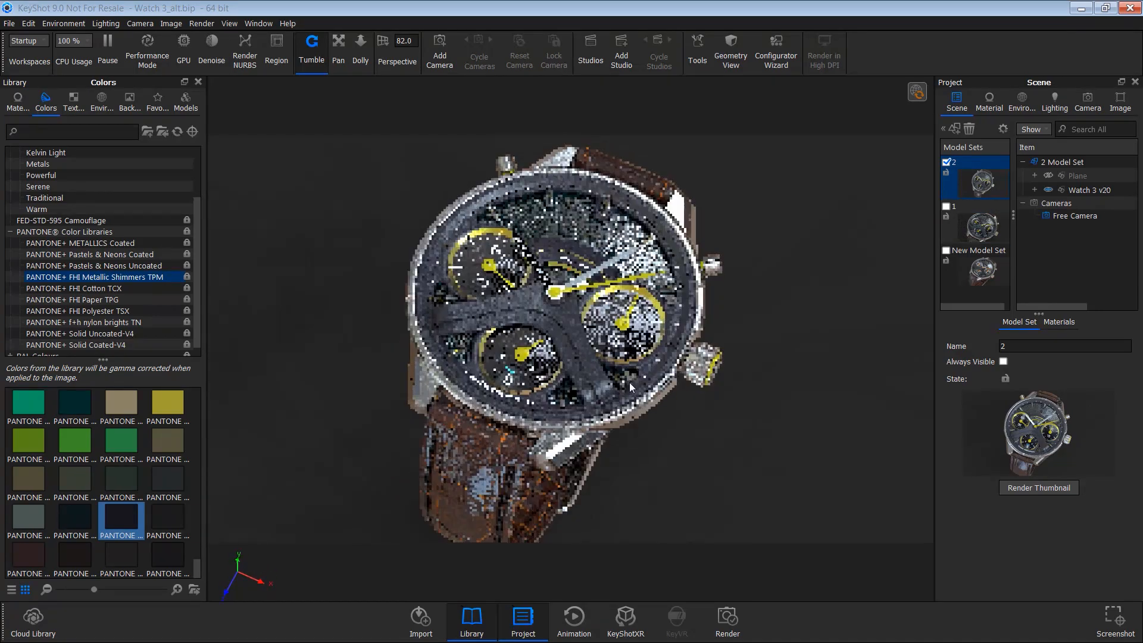
pyautogui.click(101, 243)
pyautogui.scroll(10, 132, 454)
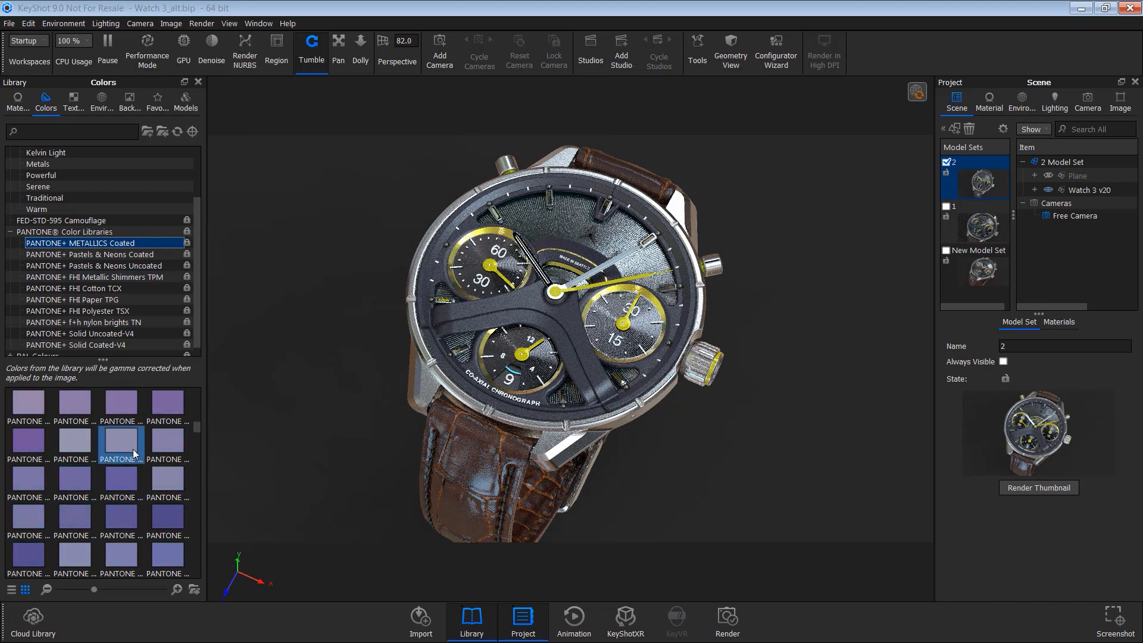
pyautogui.scroll(-8, 133, 454)
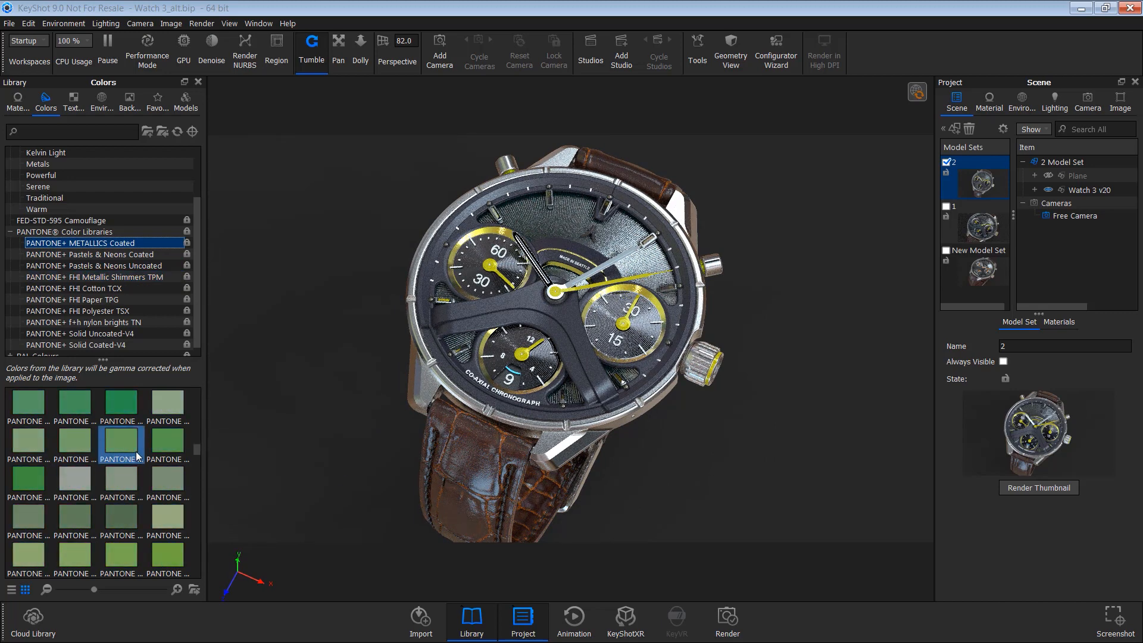
pyautogui.moveTo(161, 526); pyautogui.dragTo(419, 420)
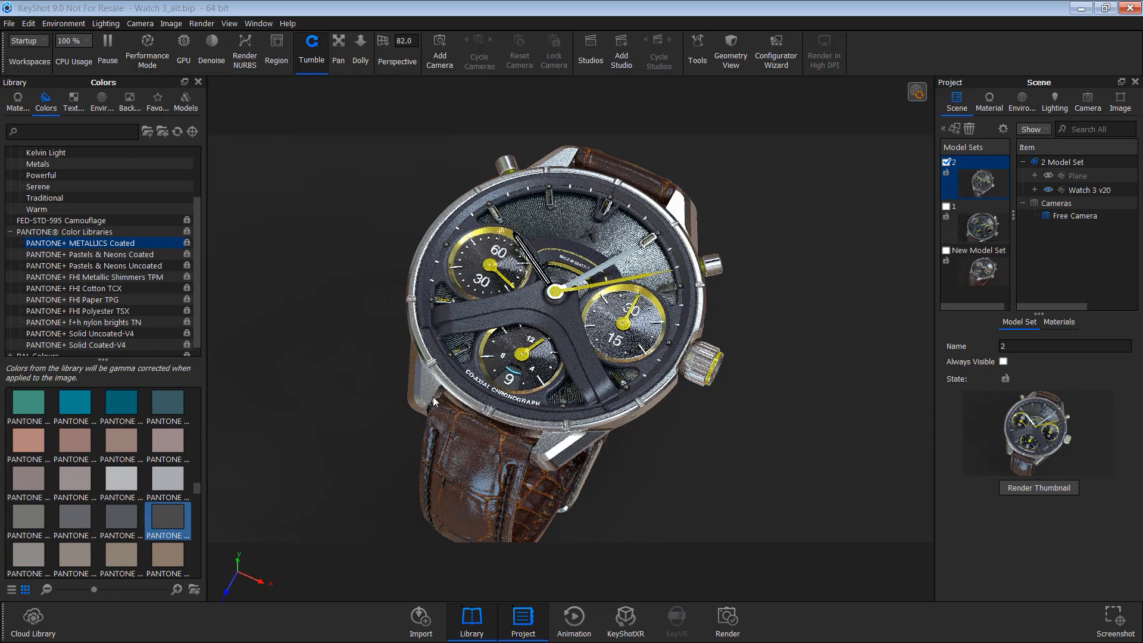
# Step: Edit the watch case material, switch its Metal Type to Color, and apply the slate grey METALLICS Coated swatch
pyautogui.rightClick(426, 387)
pyautogui.click(476, 9)
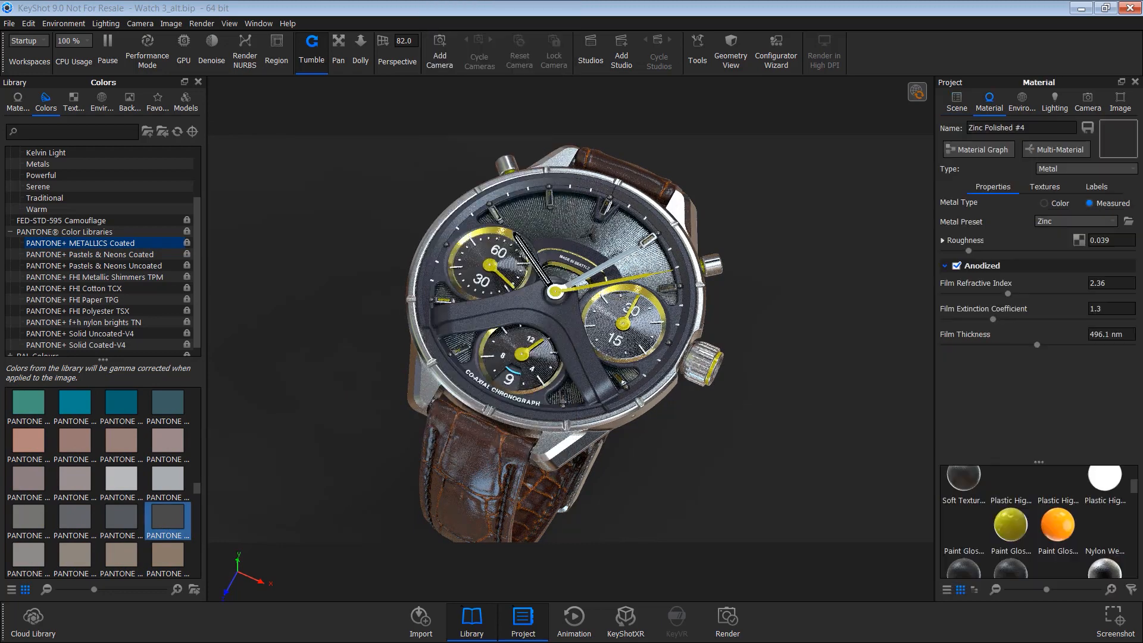
pyautogui.click(1058, 203)
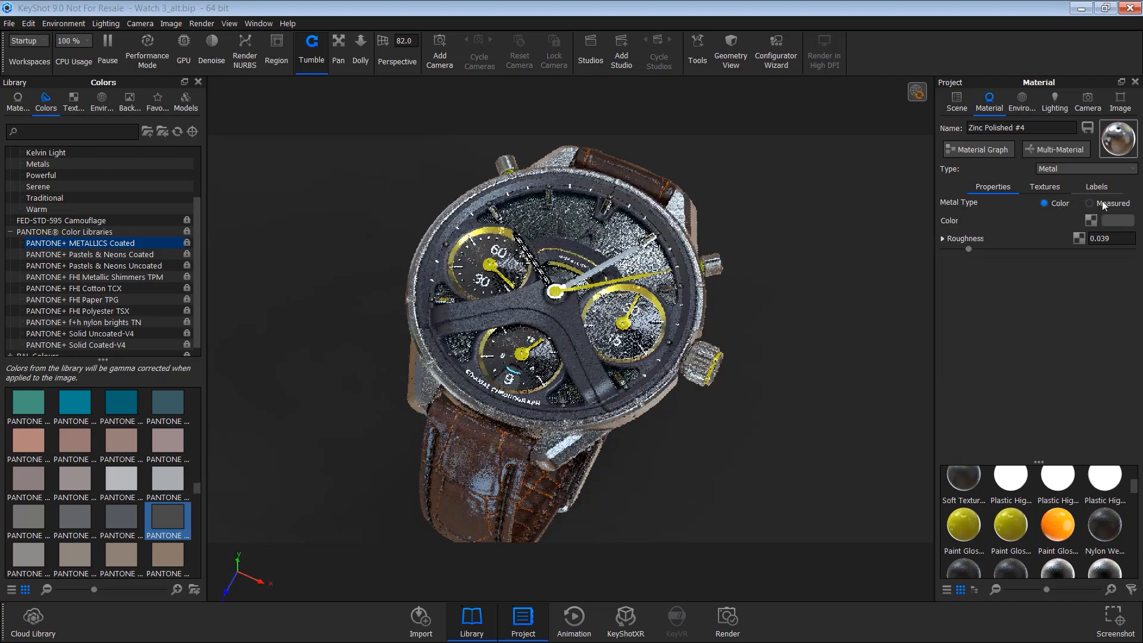
pyautogui.moveTo(106, 522); pyautogui.dragTo(1117, 220)
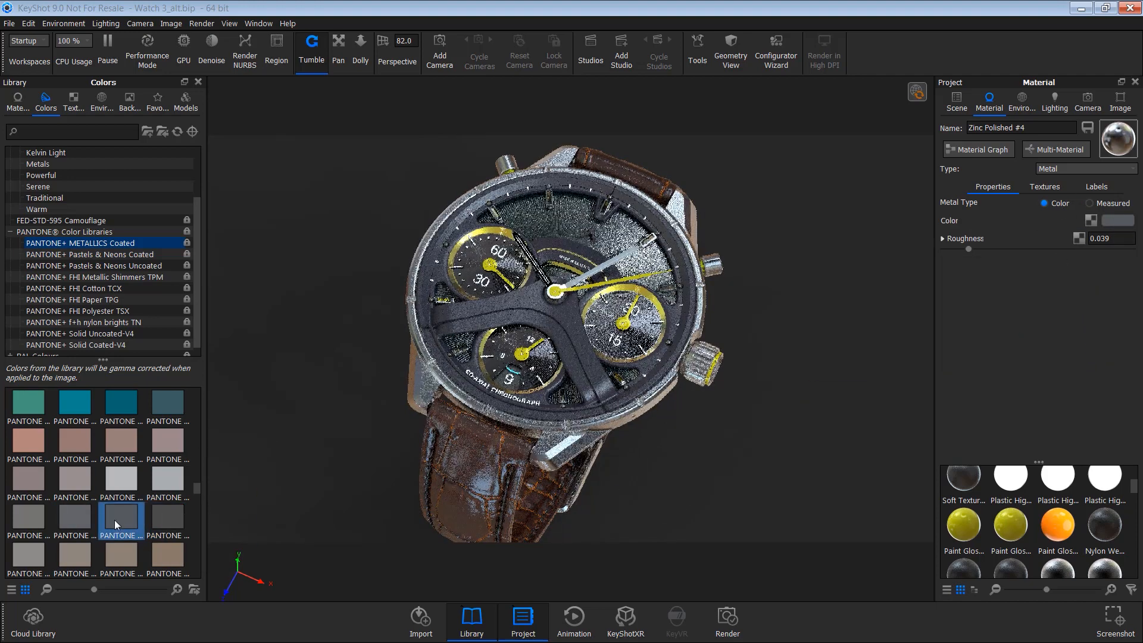
# Step: Try the medium blue METALLICS Coated swatch on the watch case, followed by the muted steel blue one
pyautogui.scroll(-3, 110, 524)
pyautogui.moveTo(121, 519); pyautogui.dragTo(1125, 225)
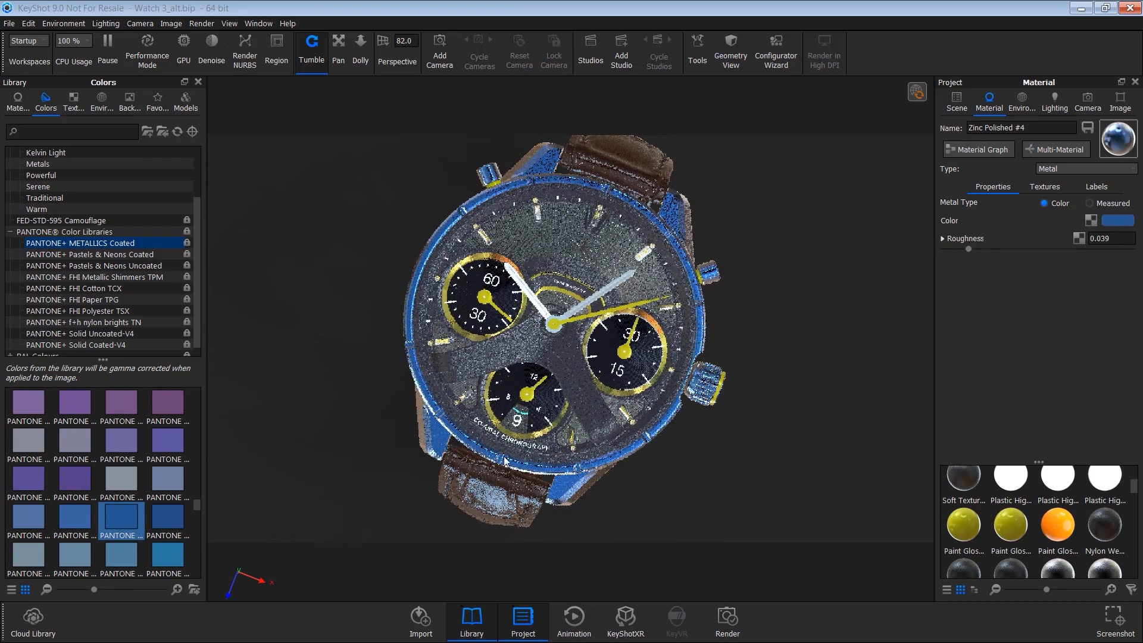
pyautogui.scroll(-3, 115, 529)
pyautogui.moveTo(121, 518); pyautogui.dragTo(446, 416)
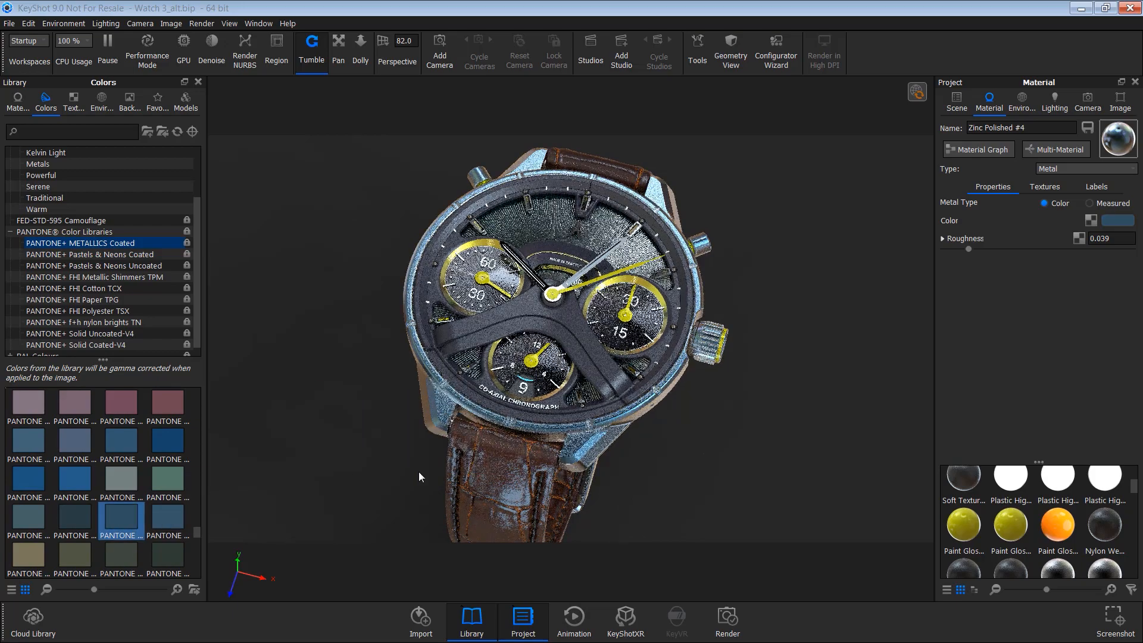
pyautogui.moveTo(553, 460); pyautogui.dragTo(524, 441)
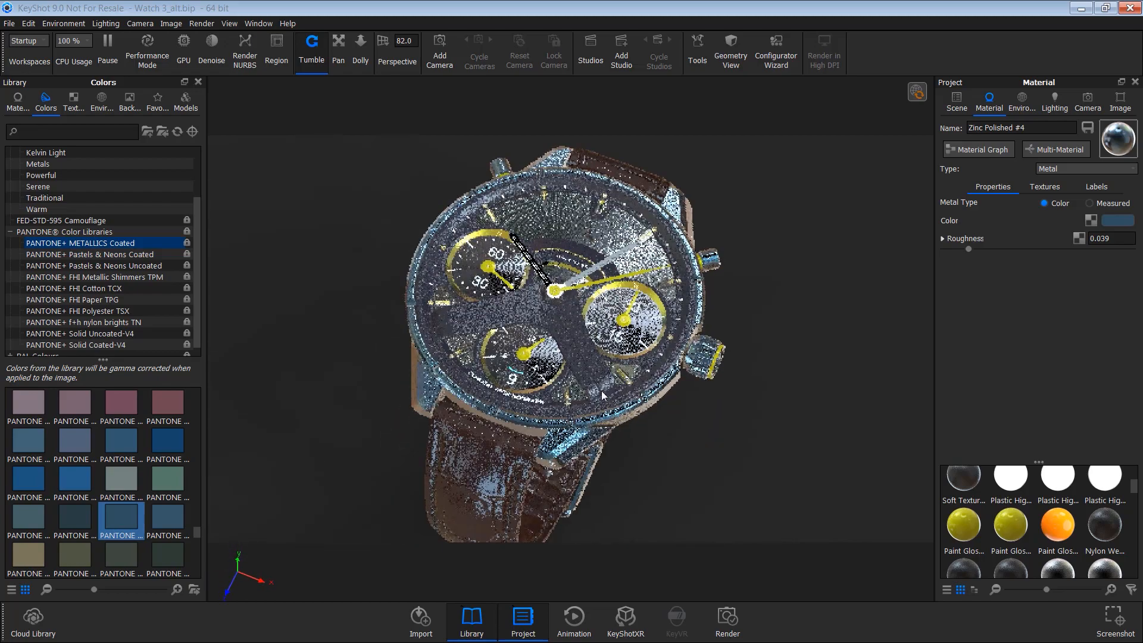
# Step: Try the dark slate blue METALLICS Coated swatch on the watch case
pyautogui.scroll(-3, 90, 495)
pyautogui.scroll(-3, 90, 496)
pyautogui.moveTo(76, 479); pyautogui.dragTo(488, 358)
pyautogui.moveTo(75, 478); pyautogui.dragTo(570, 277)
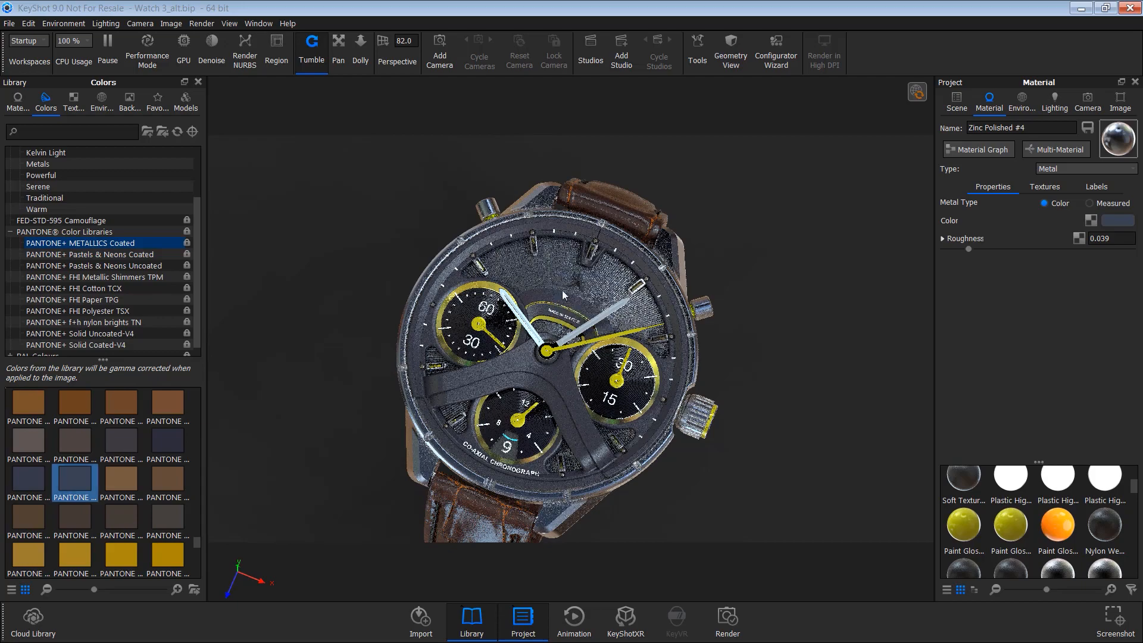
pyautogui.moveTo(603, 403); pyautogui.dragTo(613, 392)
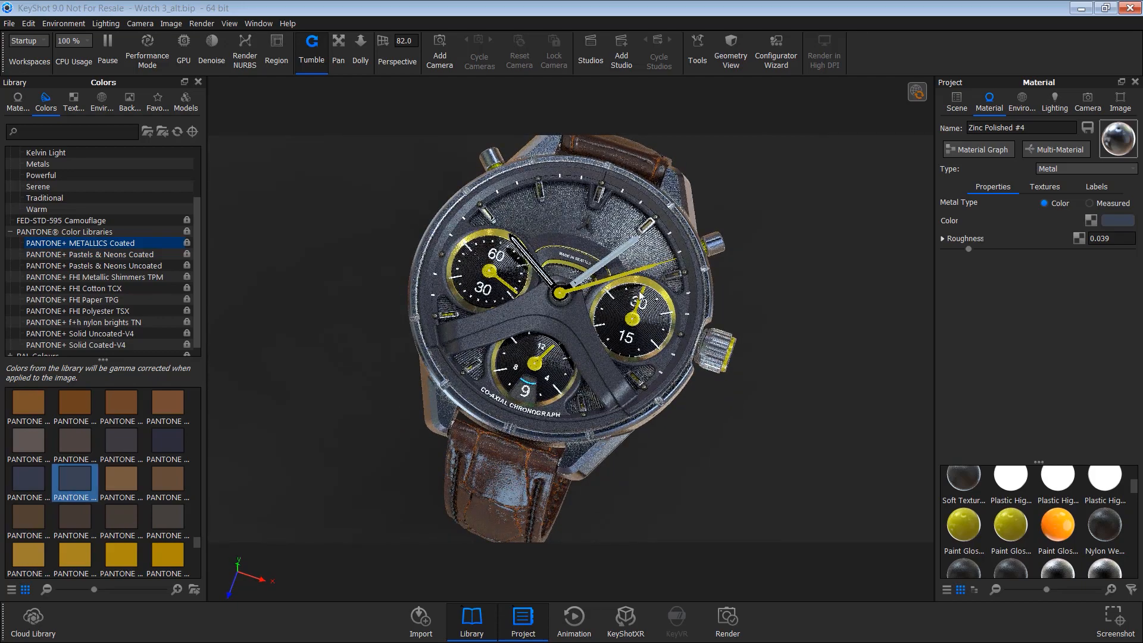
# Step: Set the watch case's Metal Type to Measured and its Metal Preset to Platinum
pyautogui.scroll(5, 532, 286)
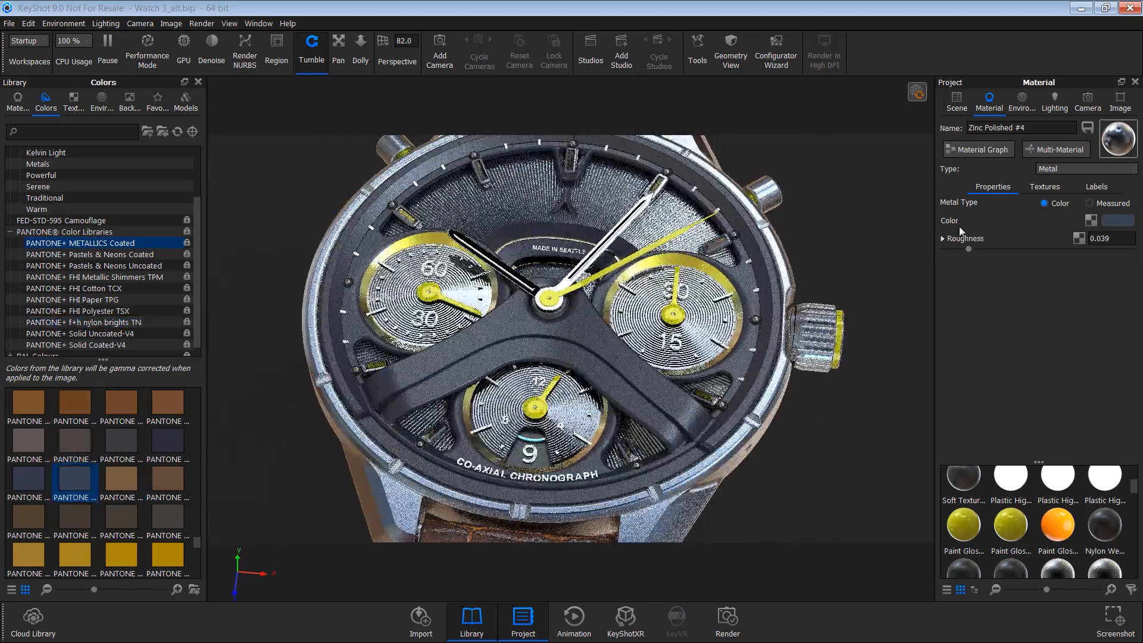
pyautogui.click(1089, 203)
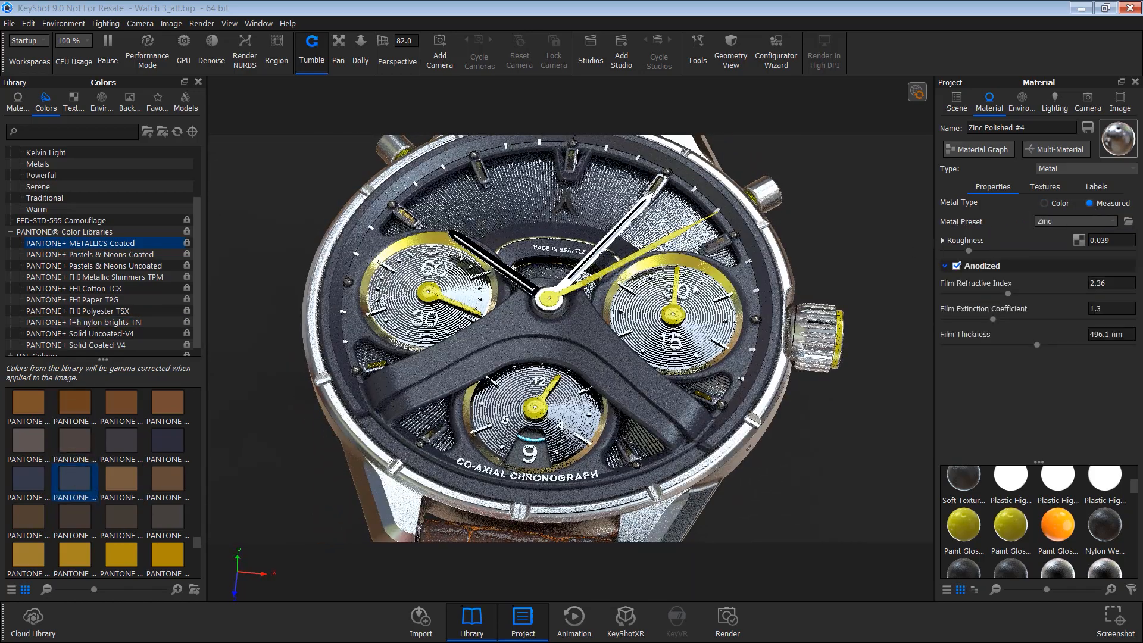
pyautogui.scroll(-4, 631, 344)
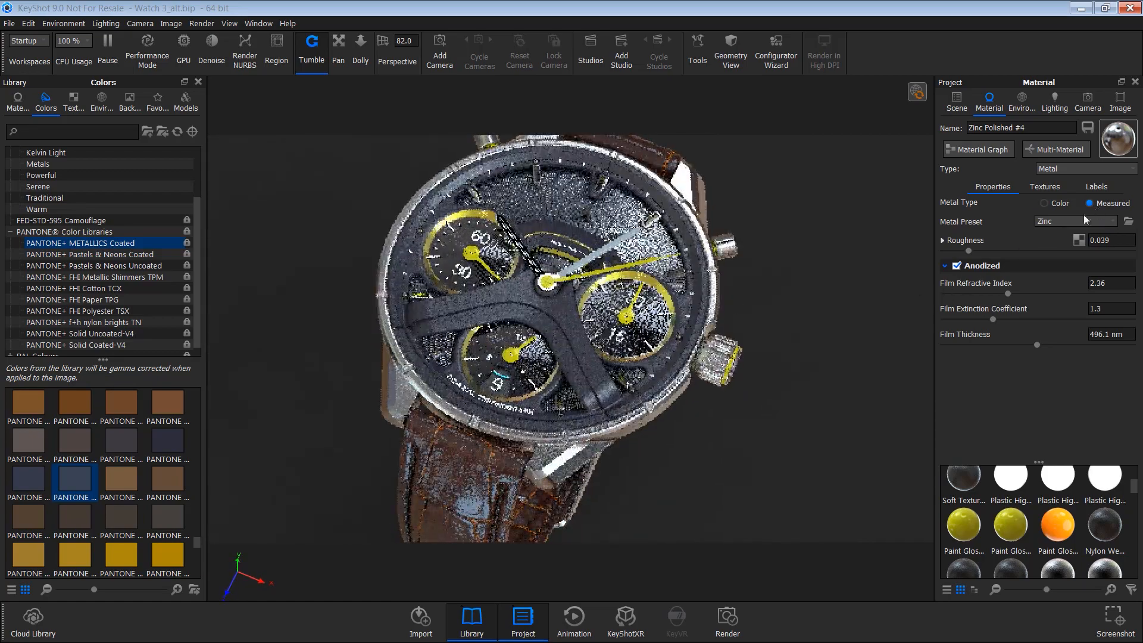
pyautogui.click(1063, 223)
pyautogui.click(1053, 317)
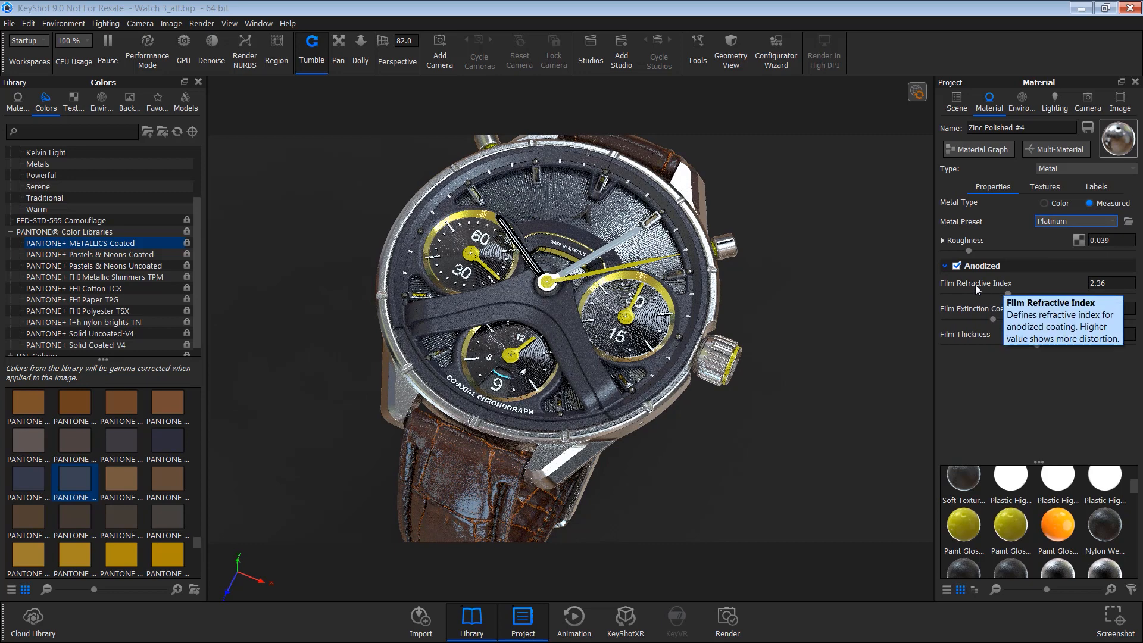
# Step: Set the case's anodized Film Refractive Index to 1.228 and Film Extinction Coefficient to 0.635
pyautogui.click(955, 297)
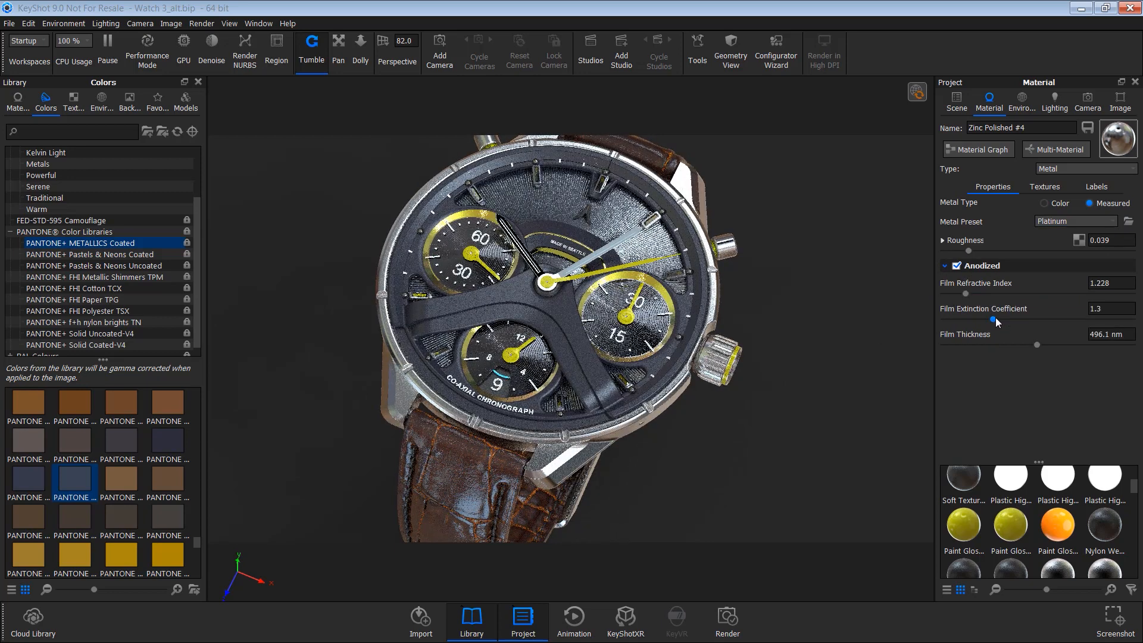
pyautogui.click(958, 319)
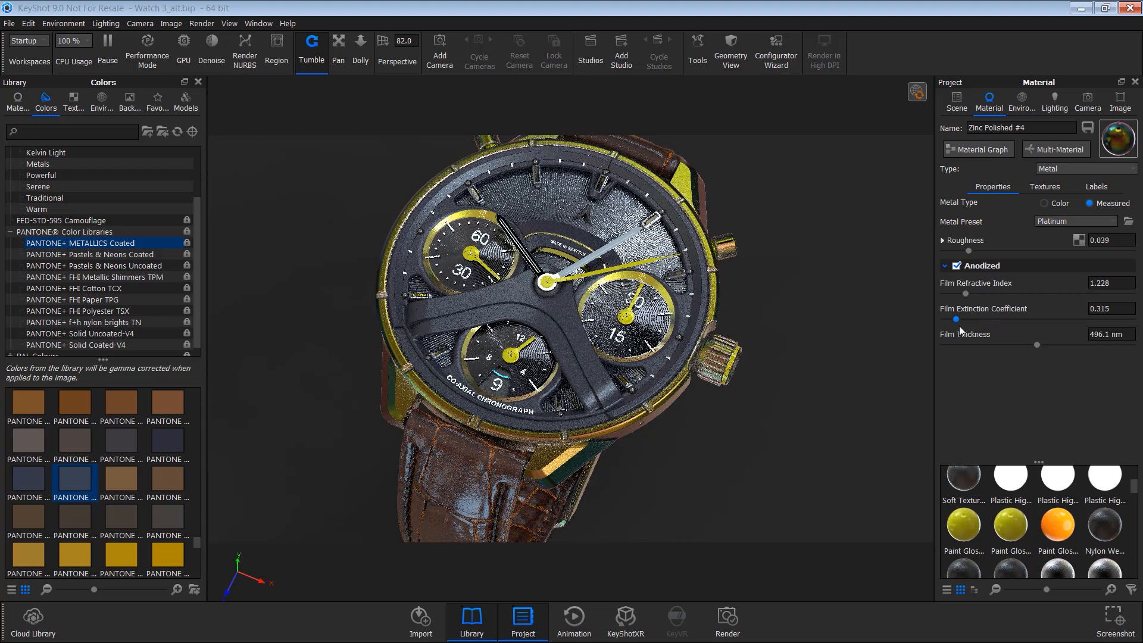
pyautogui.moveTo(960, 326); pyautogui.dragTo(962, 326)
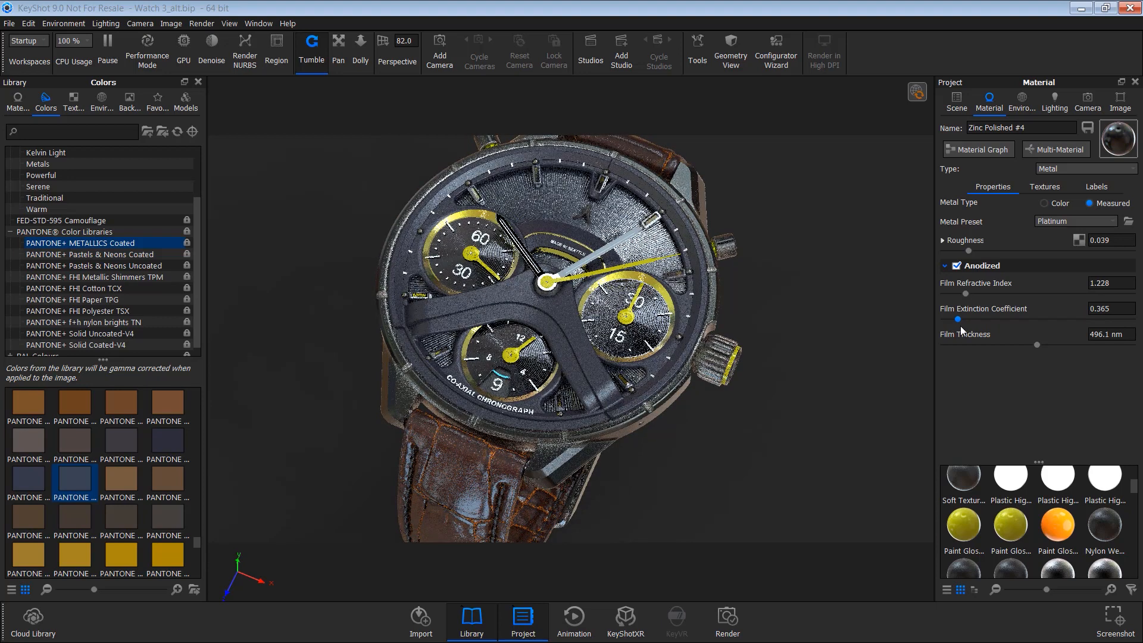
pyautogui.moveTo(964, 326); pyautogui.dragTo(971, 324)
pyautogui.moveTo(768, 333); pyautogui.dragTo(773, 410)
pyautogui.moveTo(486, 362); pyautogui.dragTo(718, 320)
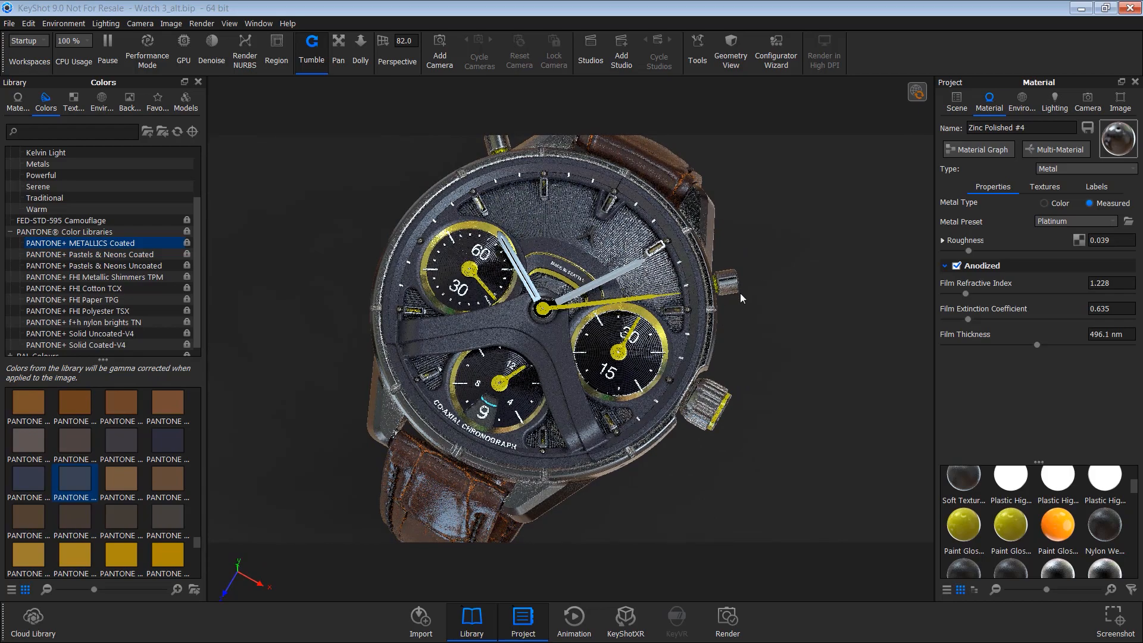
pyautogui.moveTo(759, 283); pyautogui.dragTo(788, 345)
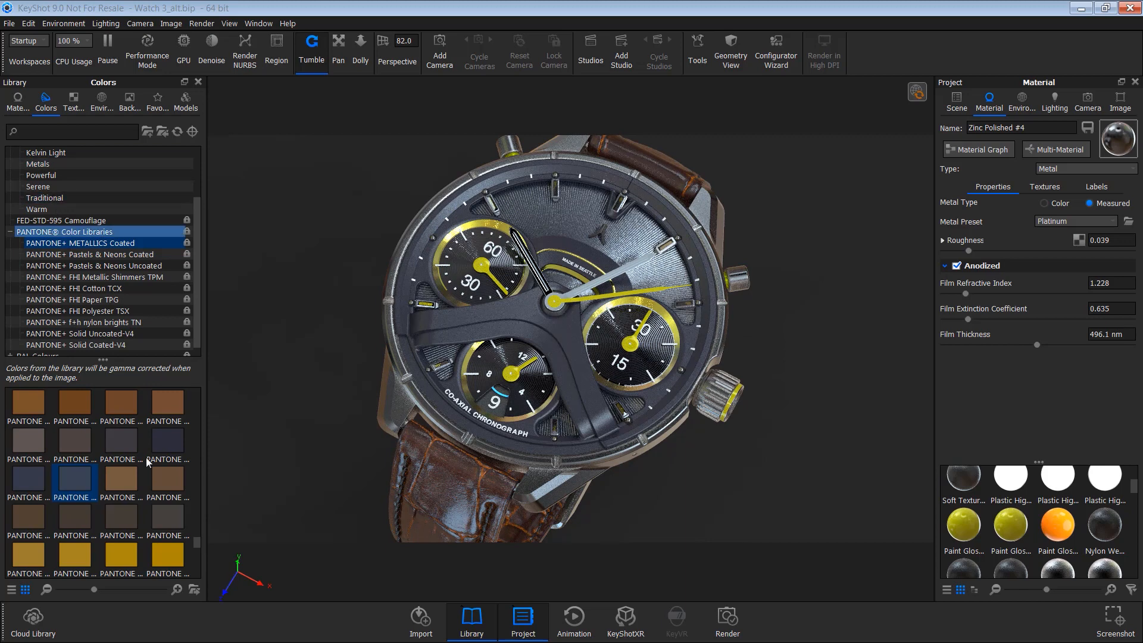
# Step: Try the bright orange swatch from PANTONE+ FHI Polyester TSX on the dial's numerals and markings
pyautogui.scroll(-3, 147, 464)
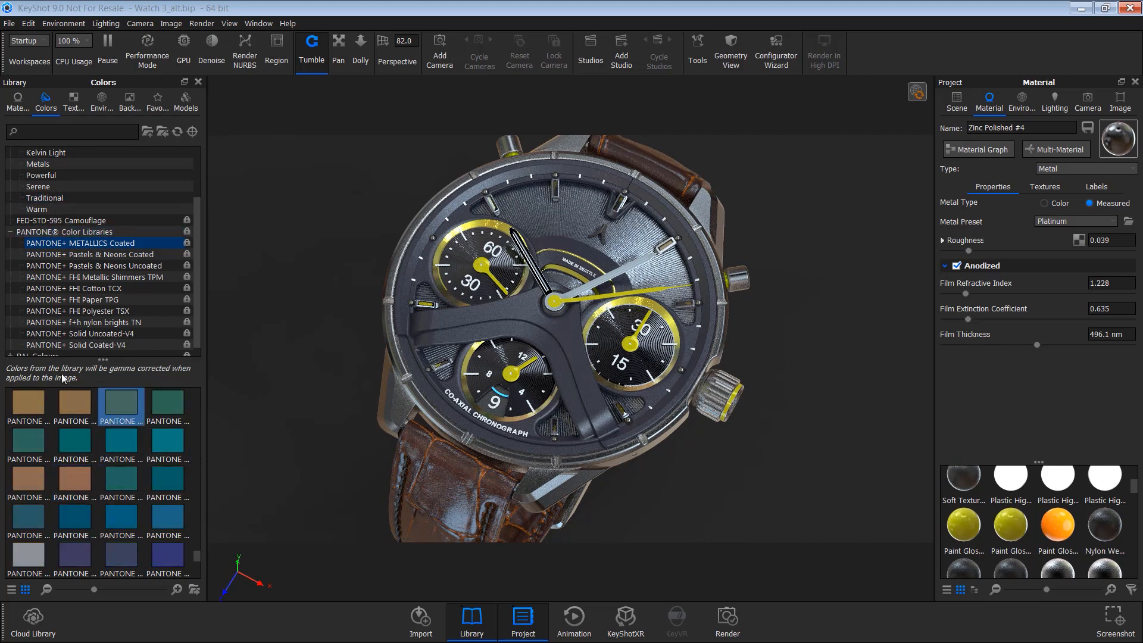
pyautogui.click(98, 311)
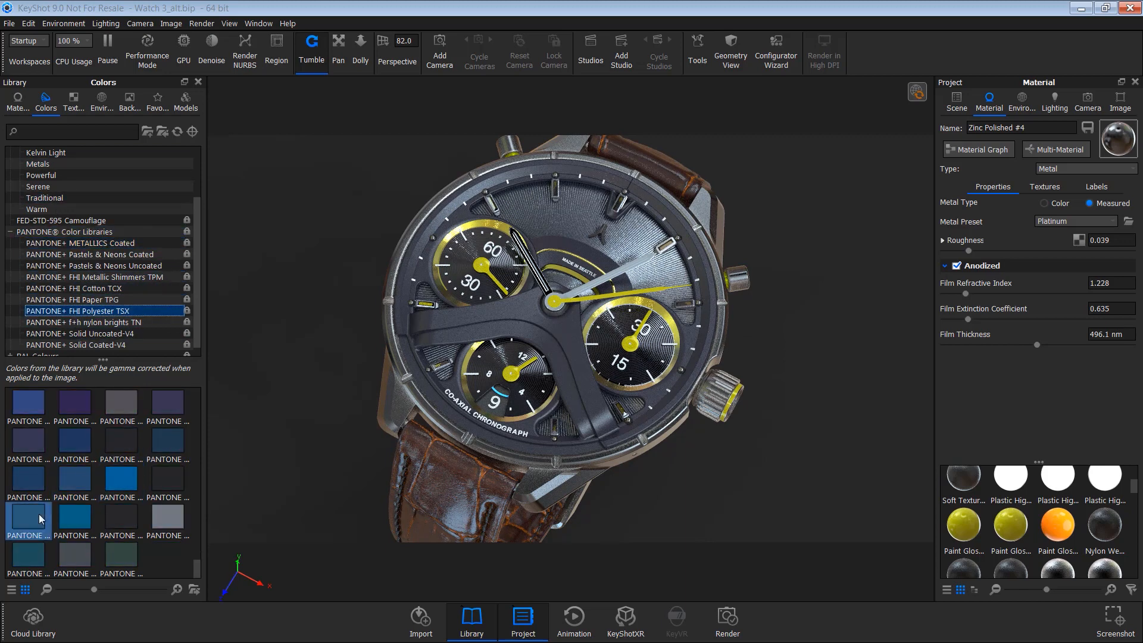
pyautogui.click(142, 522)
pyautogui.scroll(3, 140, 512)
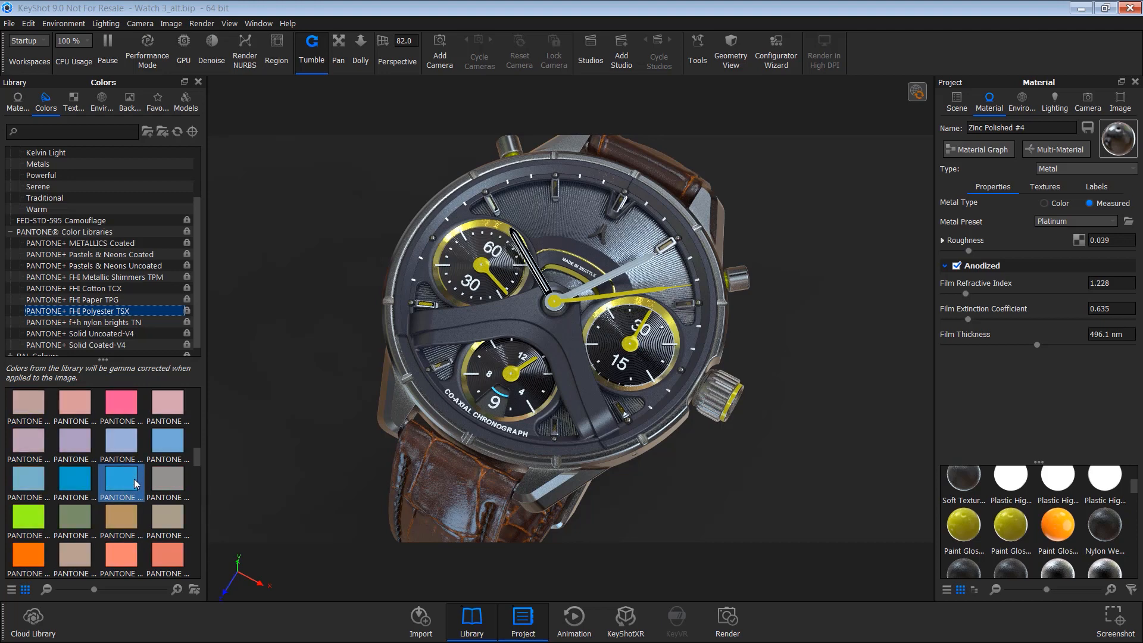
pyautogui.moveTo(28, 440); pyautogui.dragTo(631, 399)
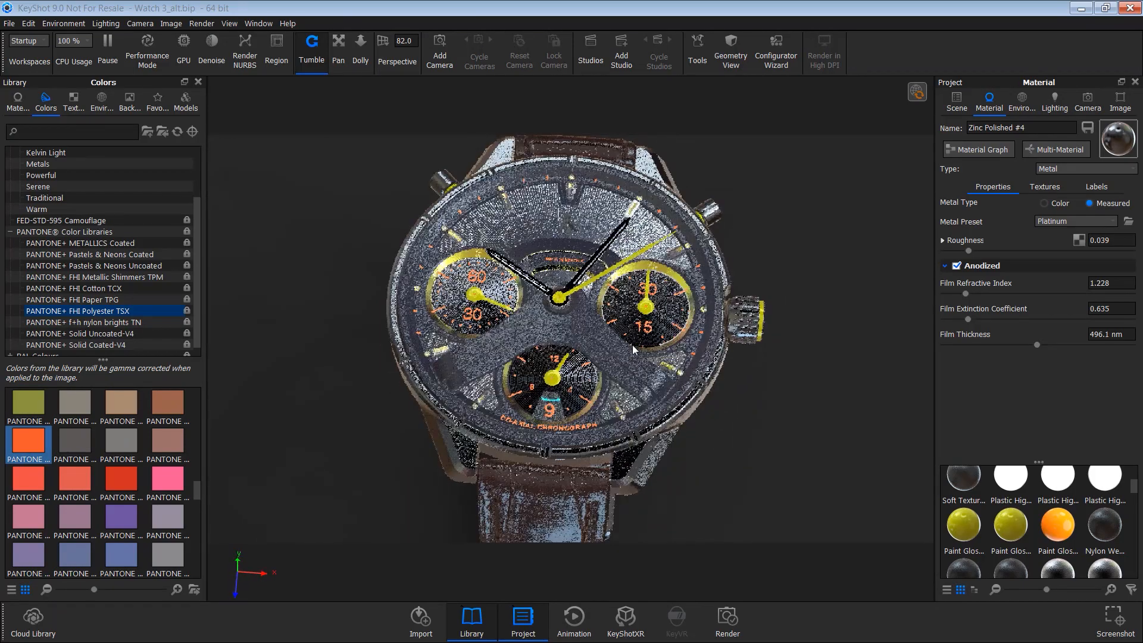
# Step: Try the pink and red FHI Polyester TSX swatches on the dial's numerals and markings
pyautogui.click(132, 475)
pyautogui.moveTo(167, 478); pyautogui.dragTo(524, 427)
pyautogui.click(129, 480)
pyautogui.moveTo(129, 480); pyautogui.dragTo(522, 486)
pyautogui.moveTo(531, 383); pyautogui.dragTo(385, 375)
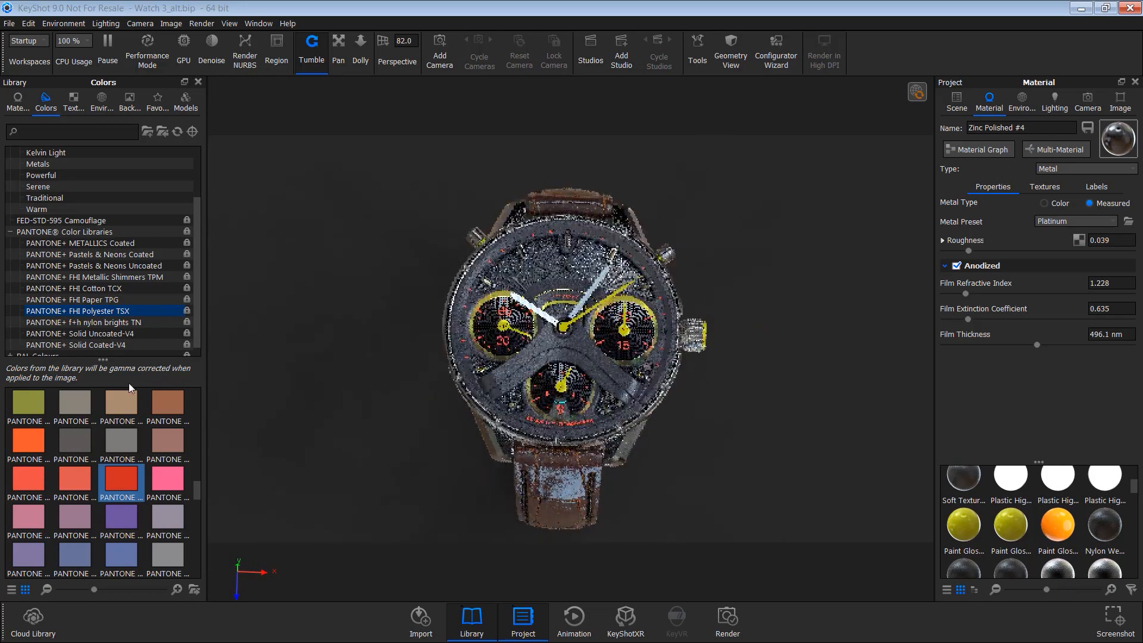
# Step: Try a magenta FHI Polyester TSX swatch and a near-black one on the dial's numerals and markings
pyautogui.scroll(-3, 50, 477)
pyautogui.moveTo(74, 476); pyautogui.dragTo(504, 344)
pyautogui.scroll(-5, 100, 502)
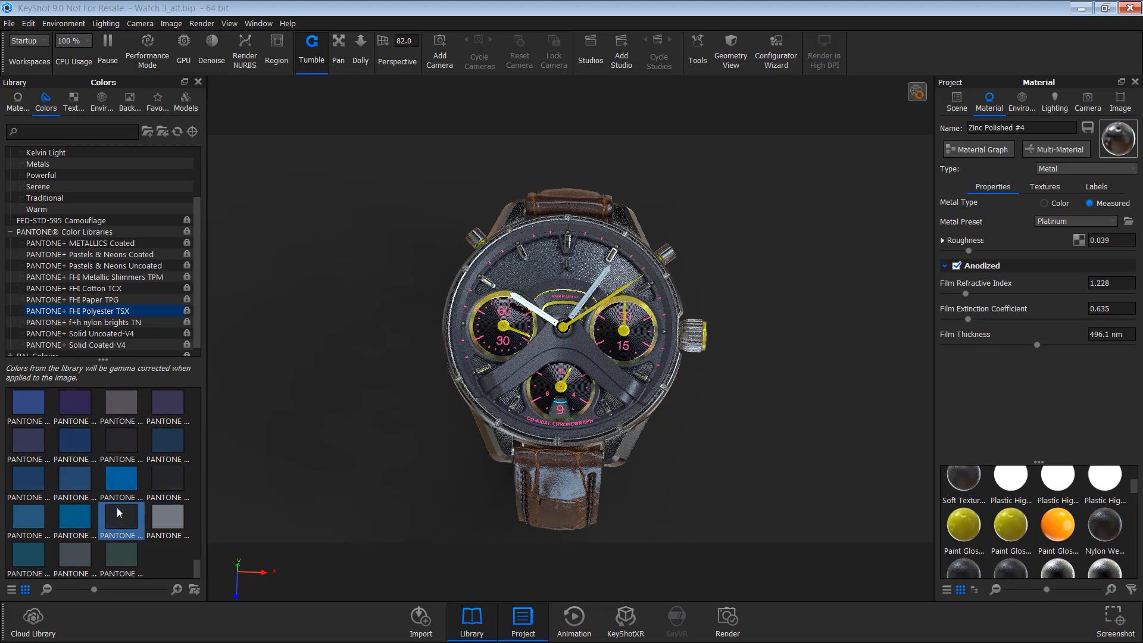
pyautogui.moveTo(127, 441); pyautogui.dragTo(507, 344)
pyautogui.moveTo(607, 381); pyautogui.dragTo(577, 388)
# Step: Apply the light grey FHI Polyester TSX swatch to the dial markings and the near-black one to the date disc
pyautogui.scroll(5, 571, 353)
pyautogui.moveTo(174, 512); pyautogui.dragTo(498, 466)
pyautogui.moveTo(122, 518); pyautogui.dragTo(508, 472)
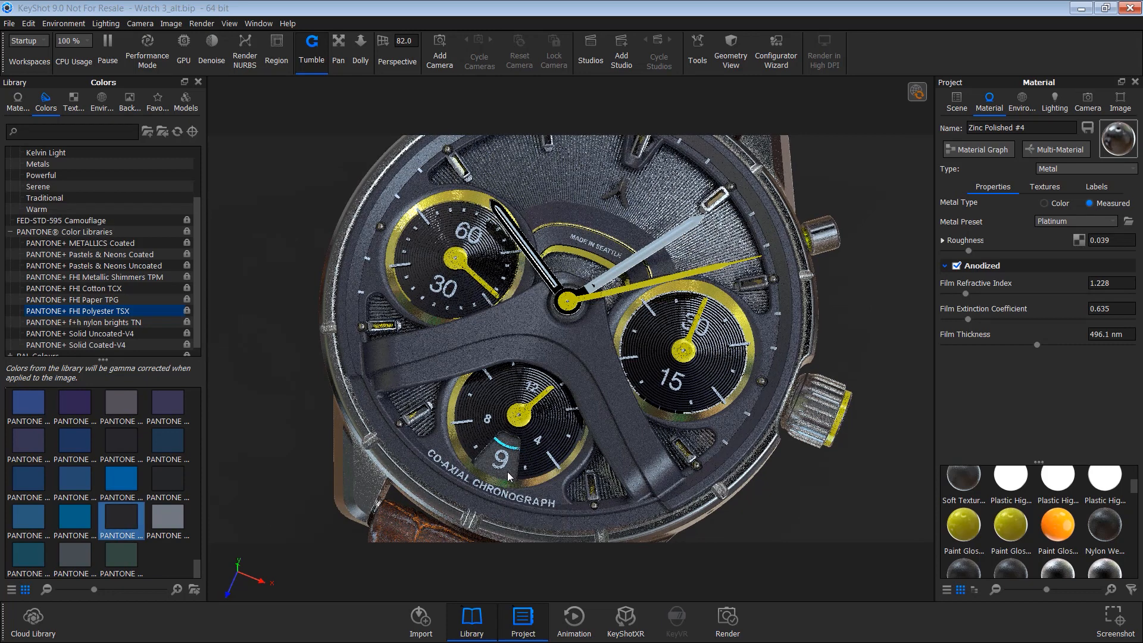
# Step: Edit the date disc's paint material, setting Refractive Index to 1, Roughness to 0, and its color to pure black
pyautogui.rightClick(507, 472)
pyautogui.click(548, 13)
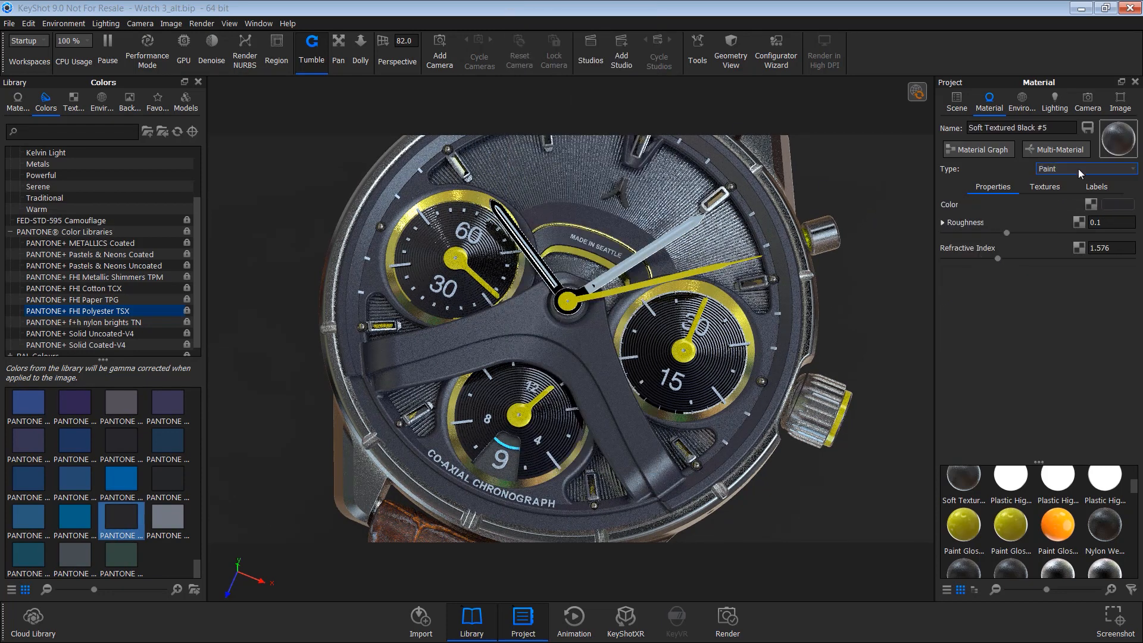
pyautogui.moveTo(997, 259); pyautogui.dragTo(907, 270)
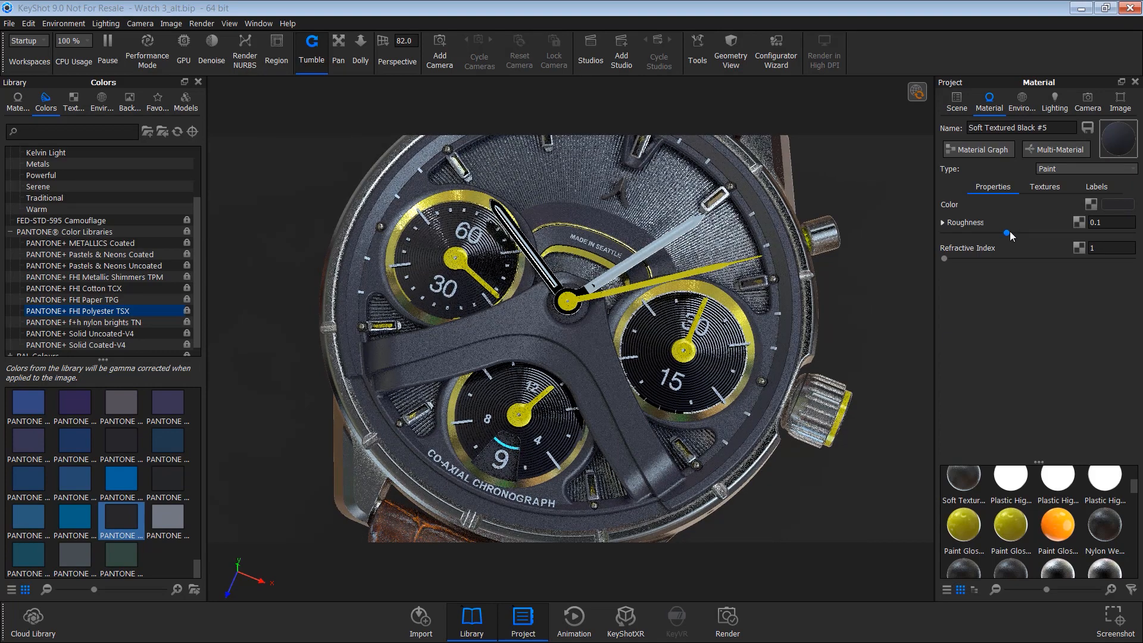
pyautogui.moveTo(843, 259); pyautogui.dragTo(768, 285)
pyautogui.click(1123, 205)
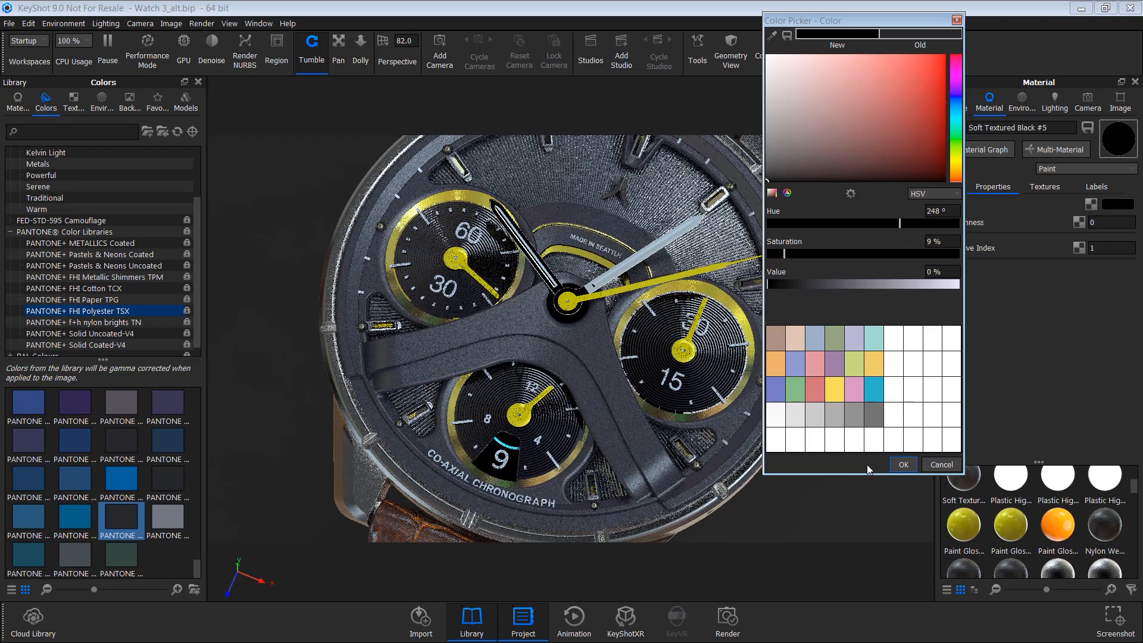
pyautogui.click(904, 465)
# Step: Apply the bright blue FHI Polyester TSX swatch to the cyan arc above the 9 on the date disc
pyautogui.scroll(3, 523, 406)
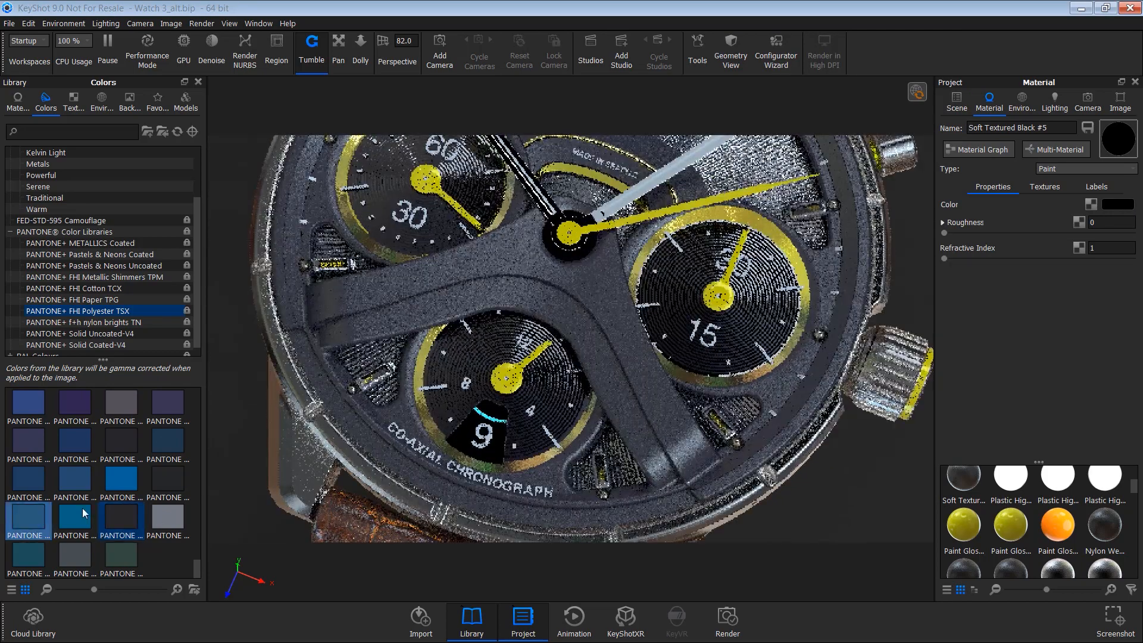
pyautogui.moveTo(121, 480); pyautogui.dragTo(597, 413)
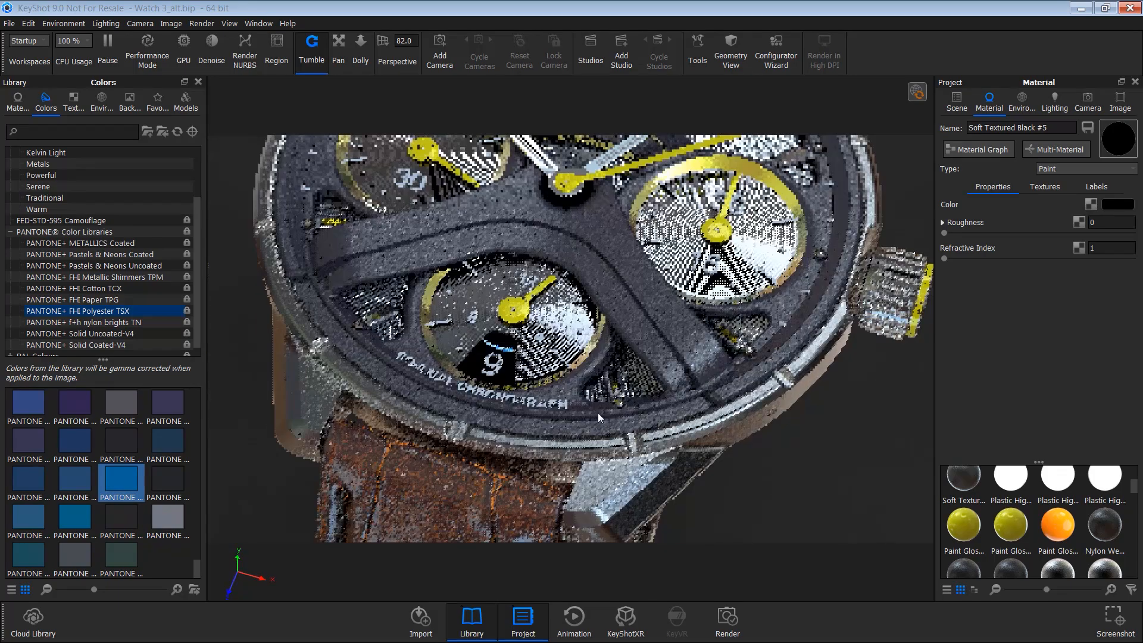
pyautogui.scroll(-5, 596, 413)
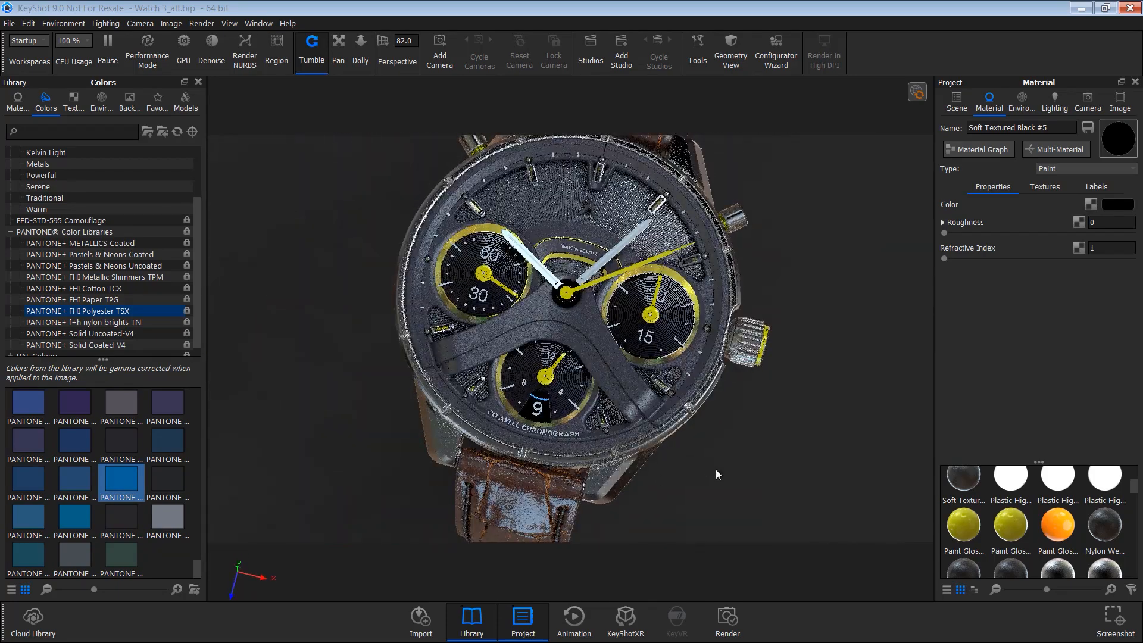
pyautogui.moveTo(585, 424); pyautogui.dragTo(372, 438)
pyautogui.moveTo(121, 479); pyautogui.dragTo(145, 470)
pyautogui.click(612, 345)
pyautogui.moveTo(582, 442); pyautogui.dragTo(631, 450)
pyautogui.moveTo(648, 372); pyautogui.dragTo(615, 326)
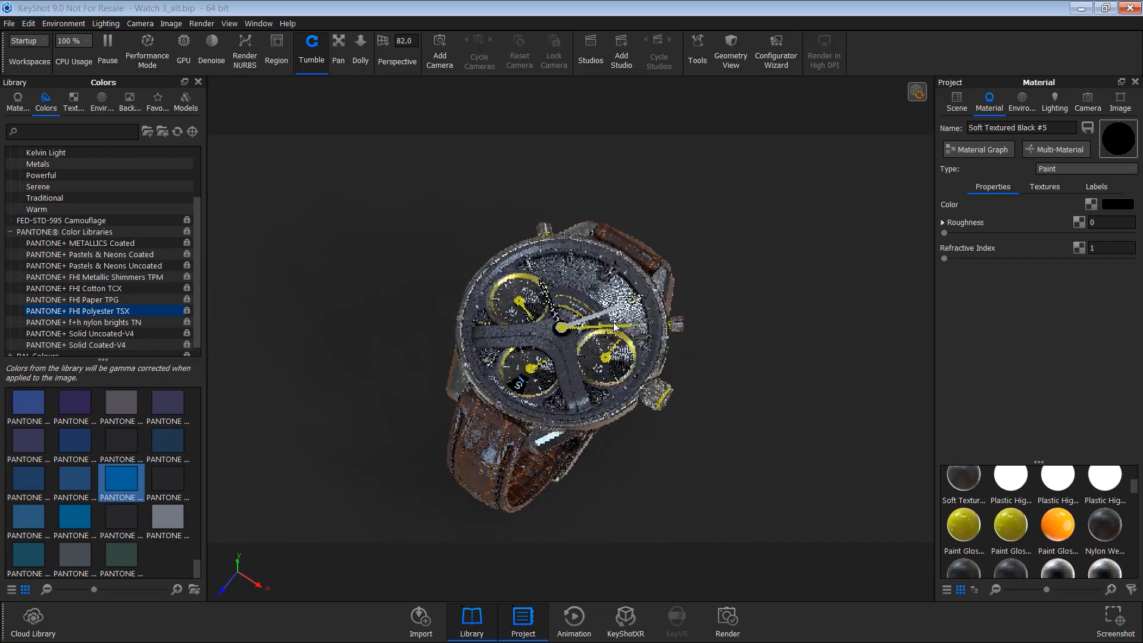
# Step: Hide model set 2 and show New Model Set, the variant with orange hands, on its own in the scene
pyautogui.scroll(3, 615, 326)
pyautogui.click(952, 106)
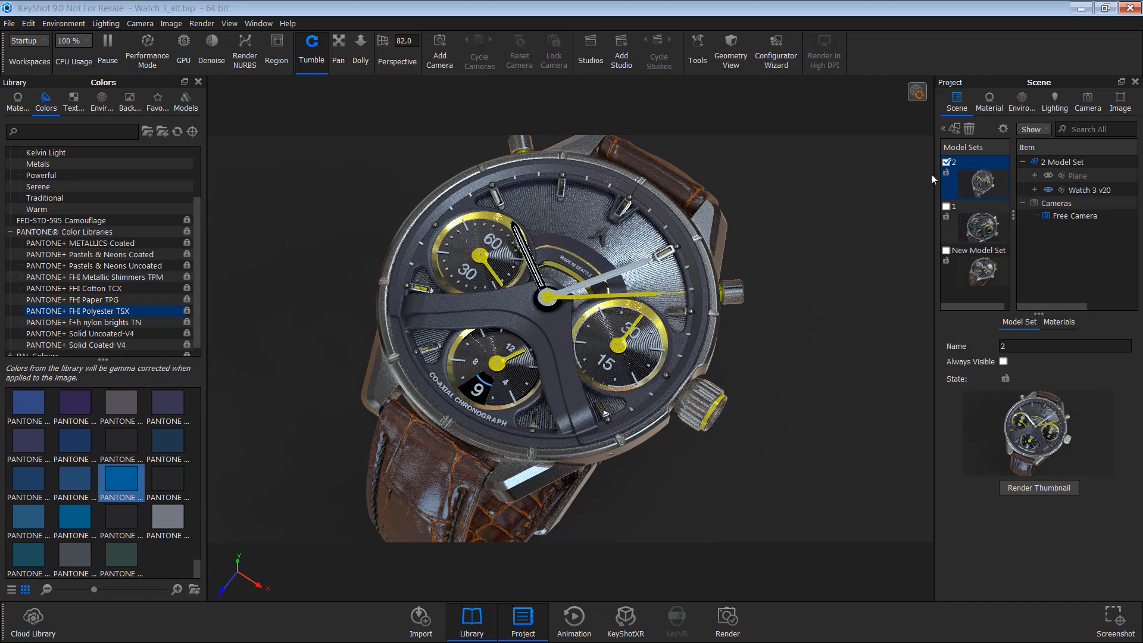
pyautogui.click(946, 219)
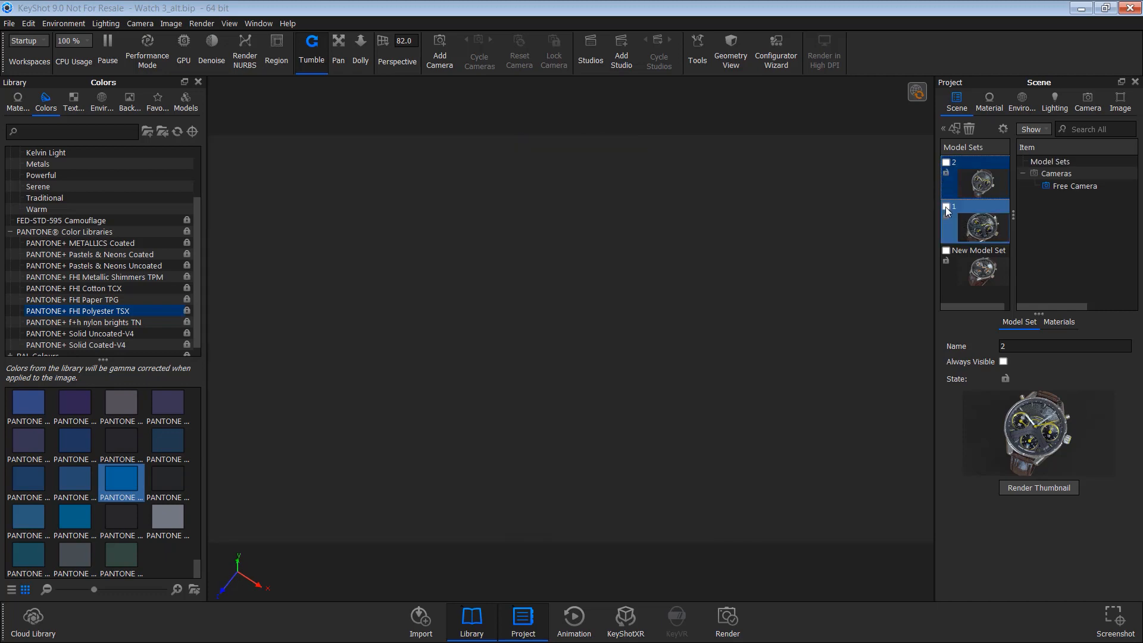
pyautogui.moveTo(947, 221)
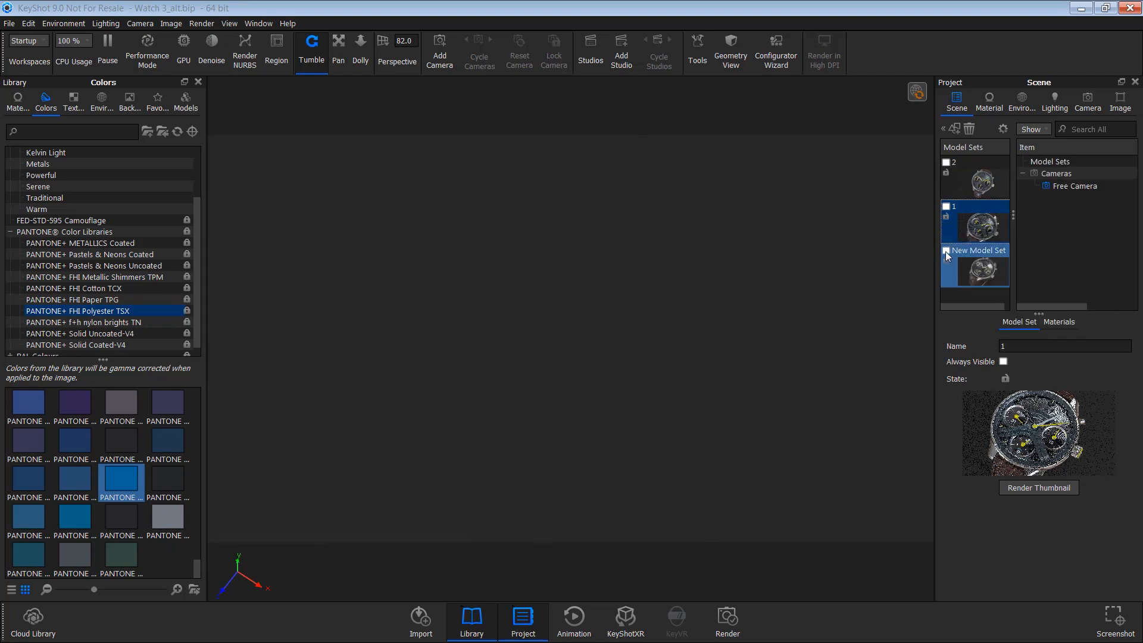
pyautogui.click(946, 250)
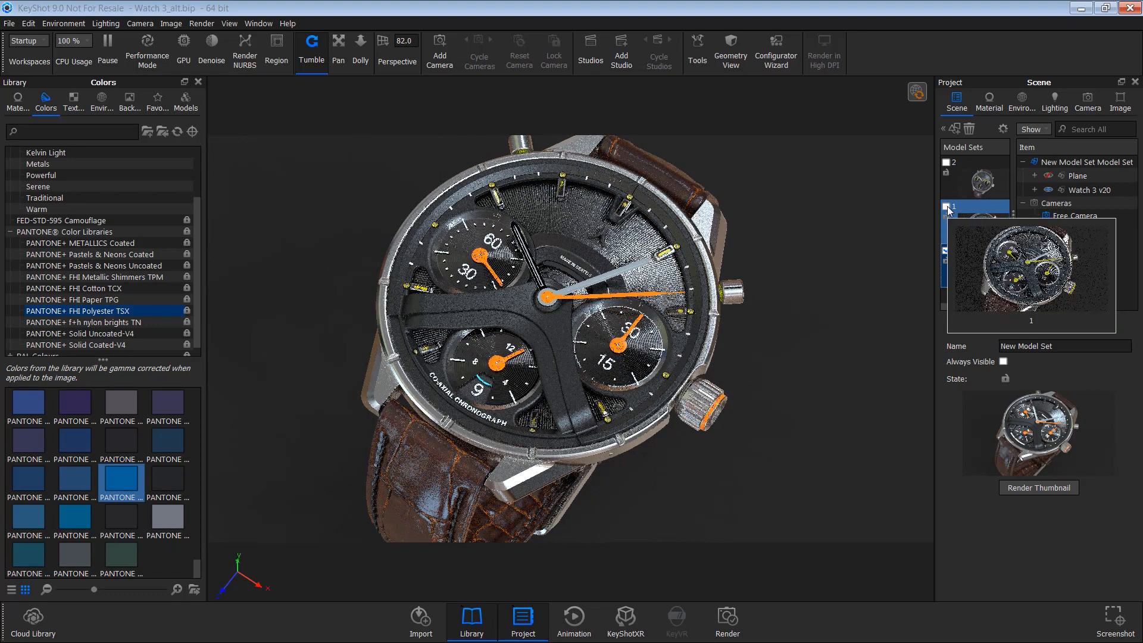
# Step: Compare the color variants by showing model sets 1 and 2 in turn alongside New Model Set, hiding each one again
pyautogui.click(947, 208)
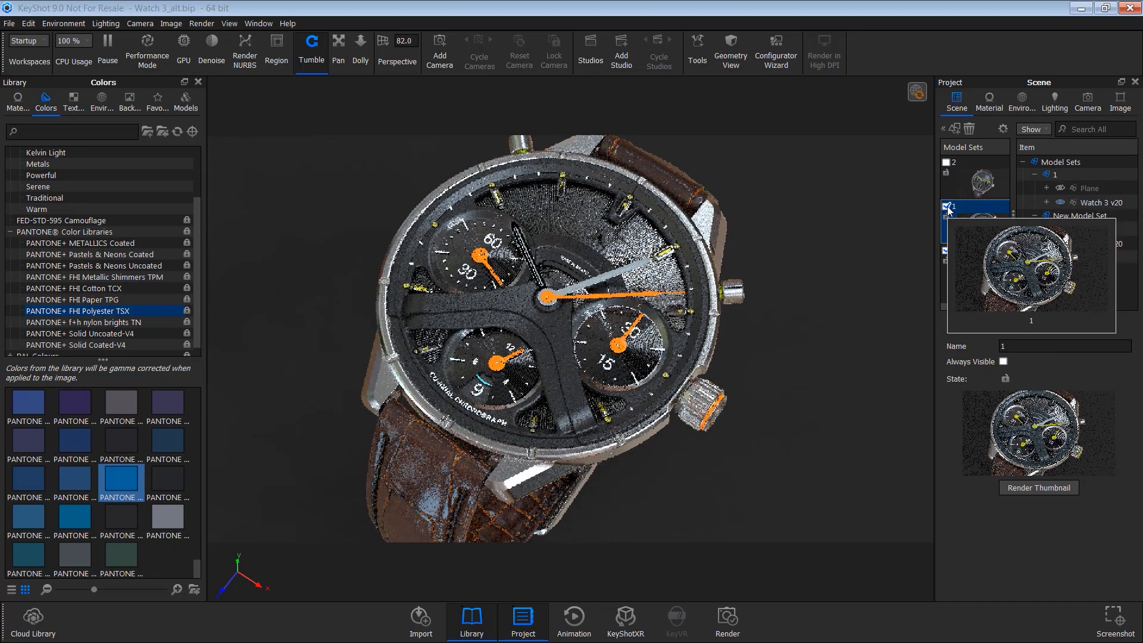
pyautogui.click(946, 163)
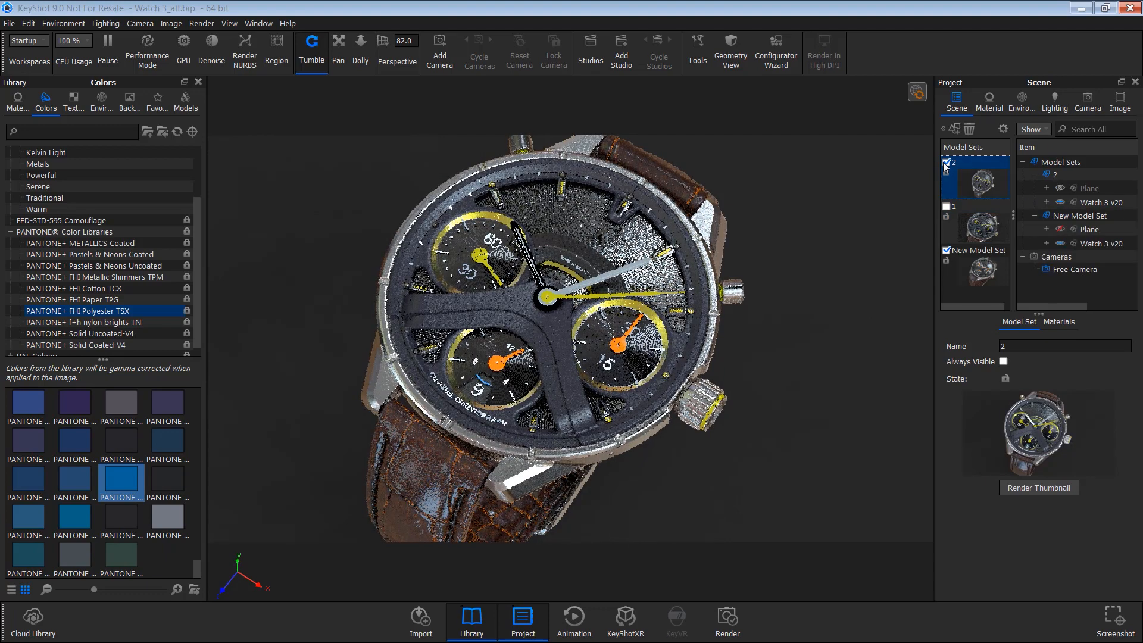
pyautogui.click(946, 163)
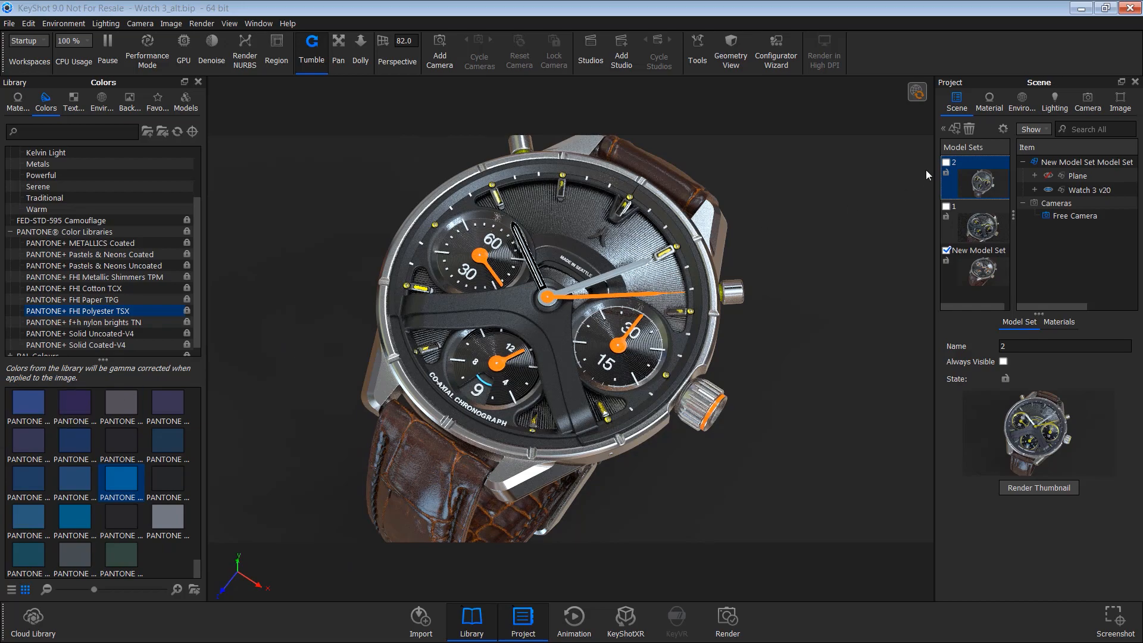
pyautogui.moveTo(758, 306); pyautogui.dragTo(609, 320)
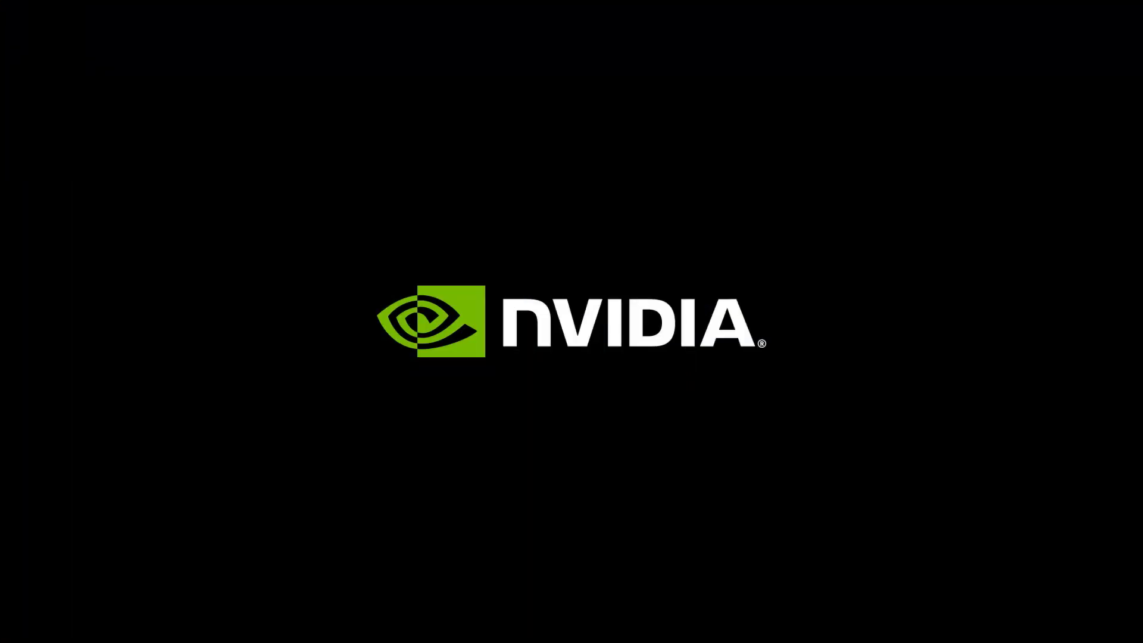